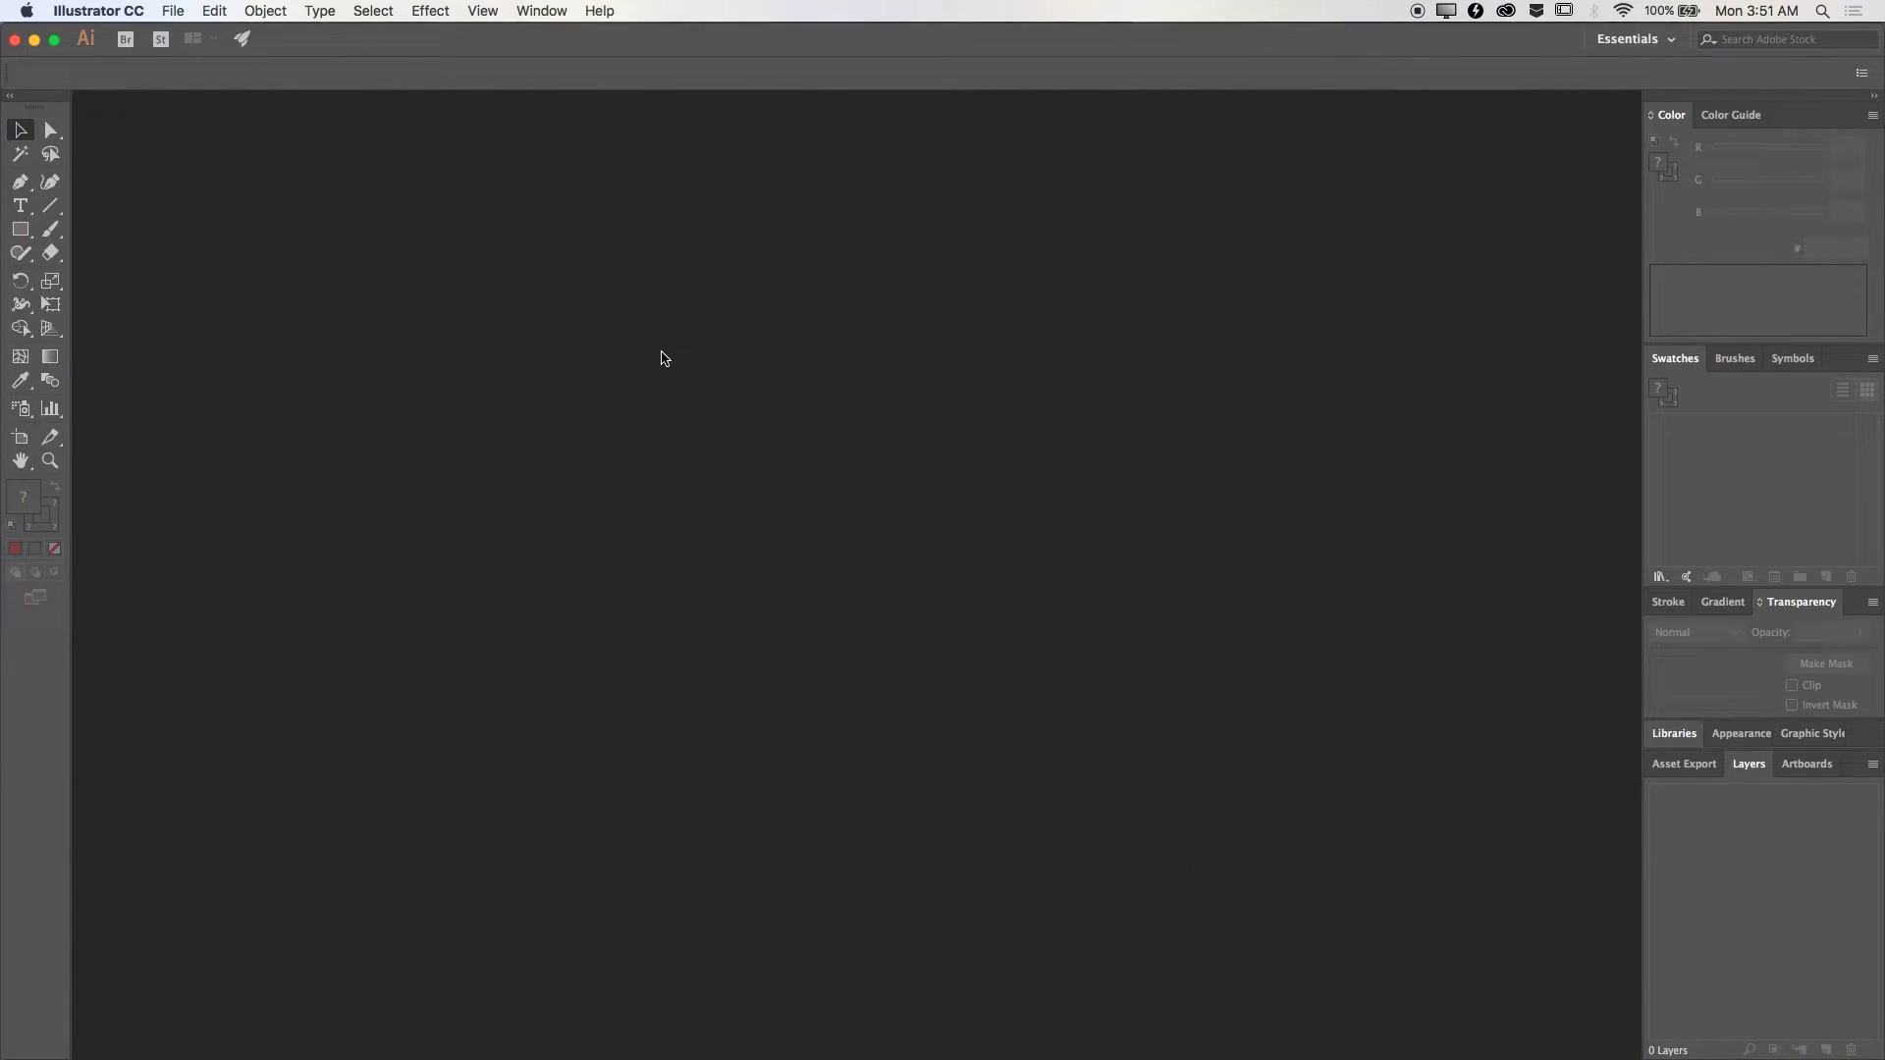
Step: Create a new Untitled-1 document from a preset
{"action": "left_click", "coordinate": [172, 14]}
{"action": "left_click", "coordinate": [191, 36]}
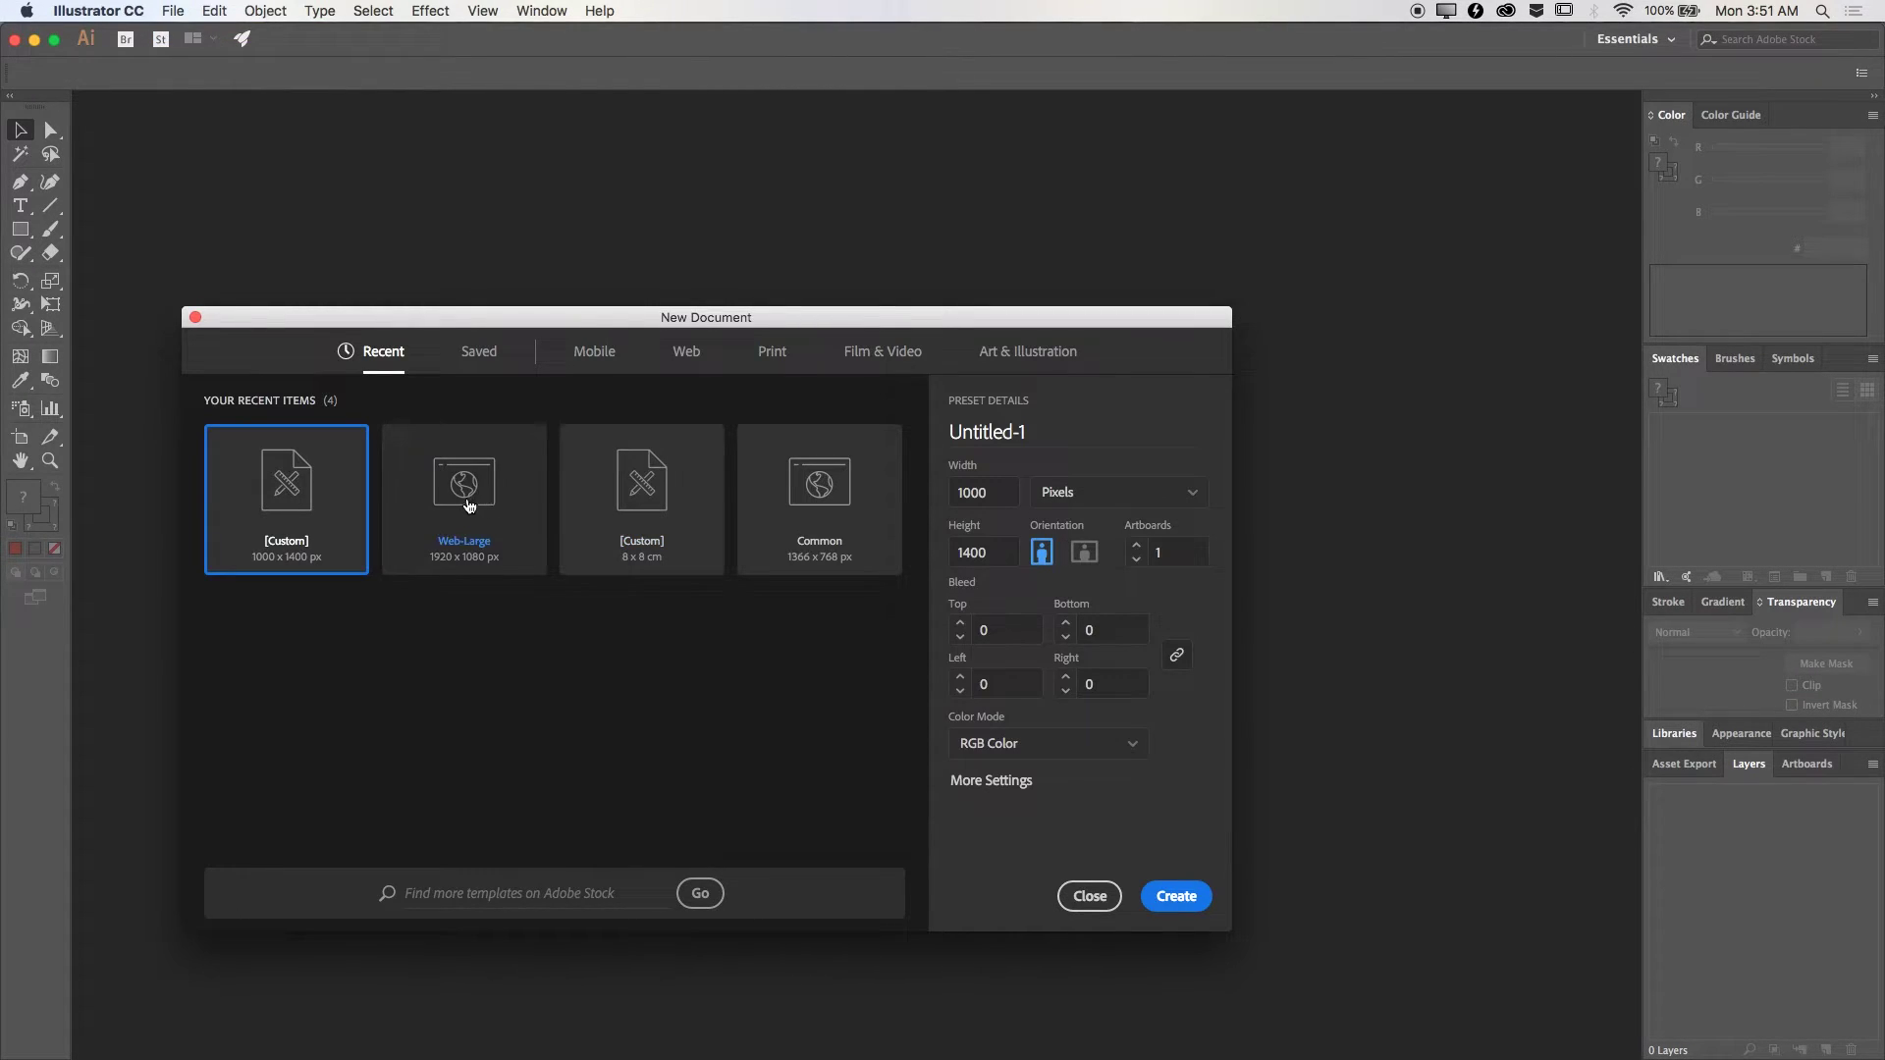
{"action": "left_click", "coordinate": [1175, 897]}
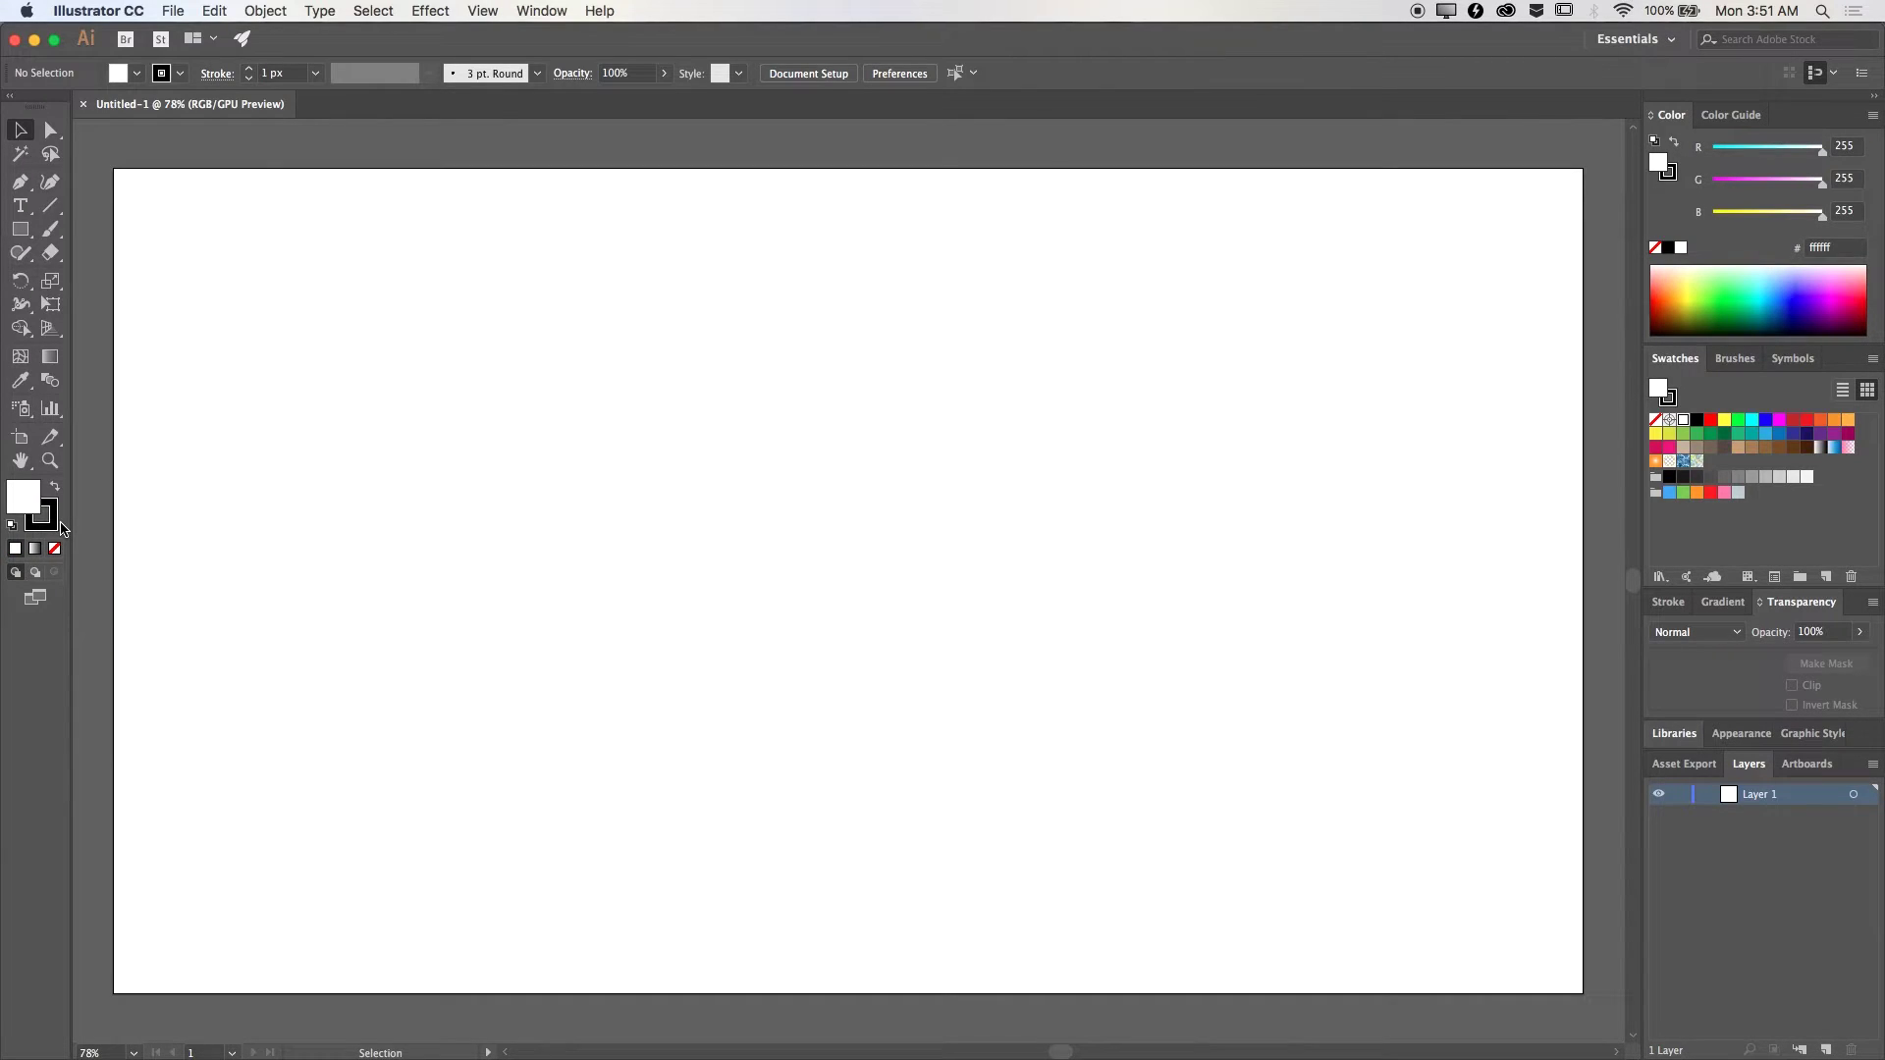
Step: Turn off Snap to Pixel and place the sketch 20180625_034602.jpg on the artboard
{"action": "left_click", "coordinate": [547, 13]}
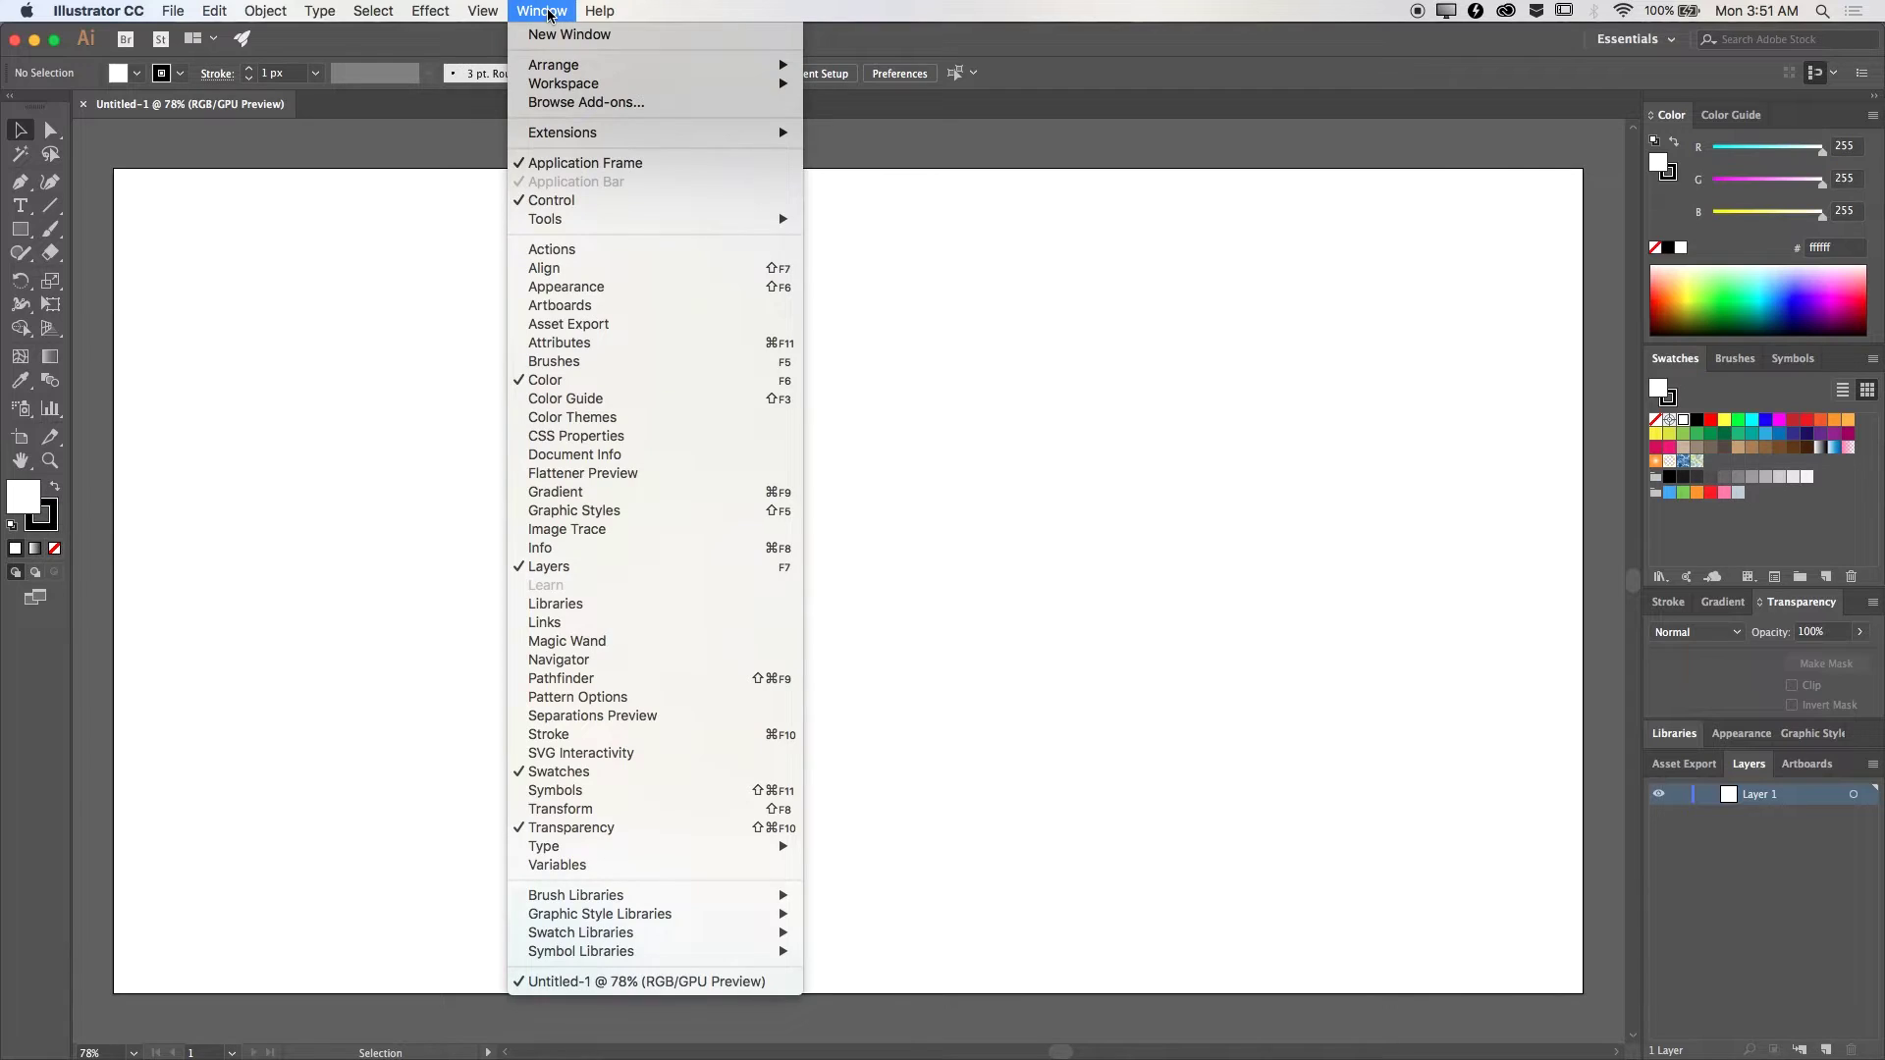
{"action": "mouse_move", "coordinate": [493, 10]}
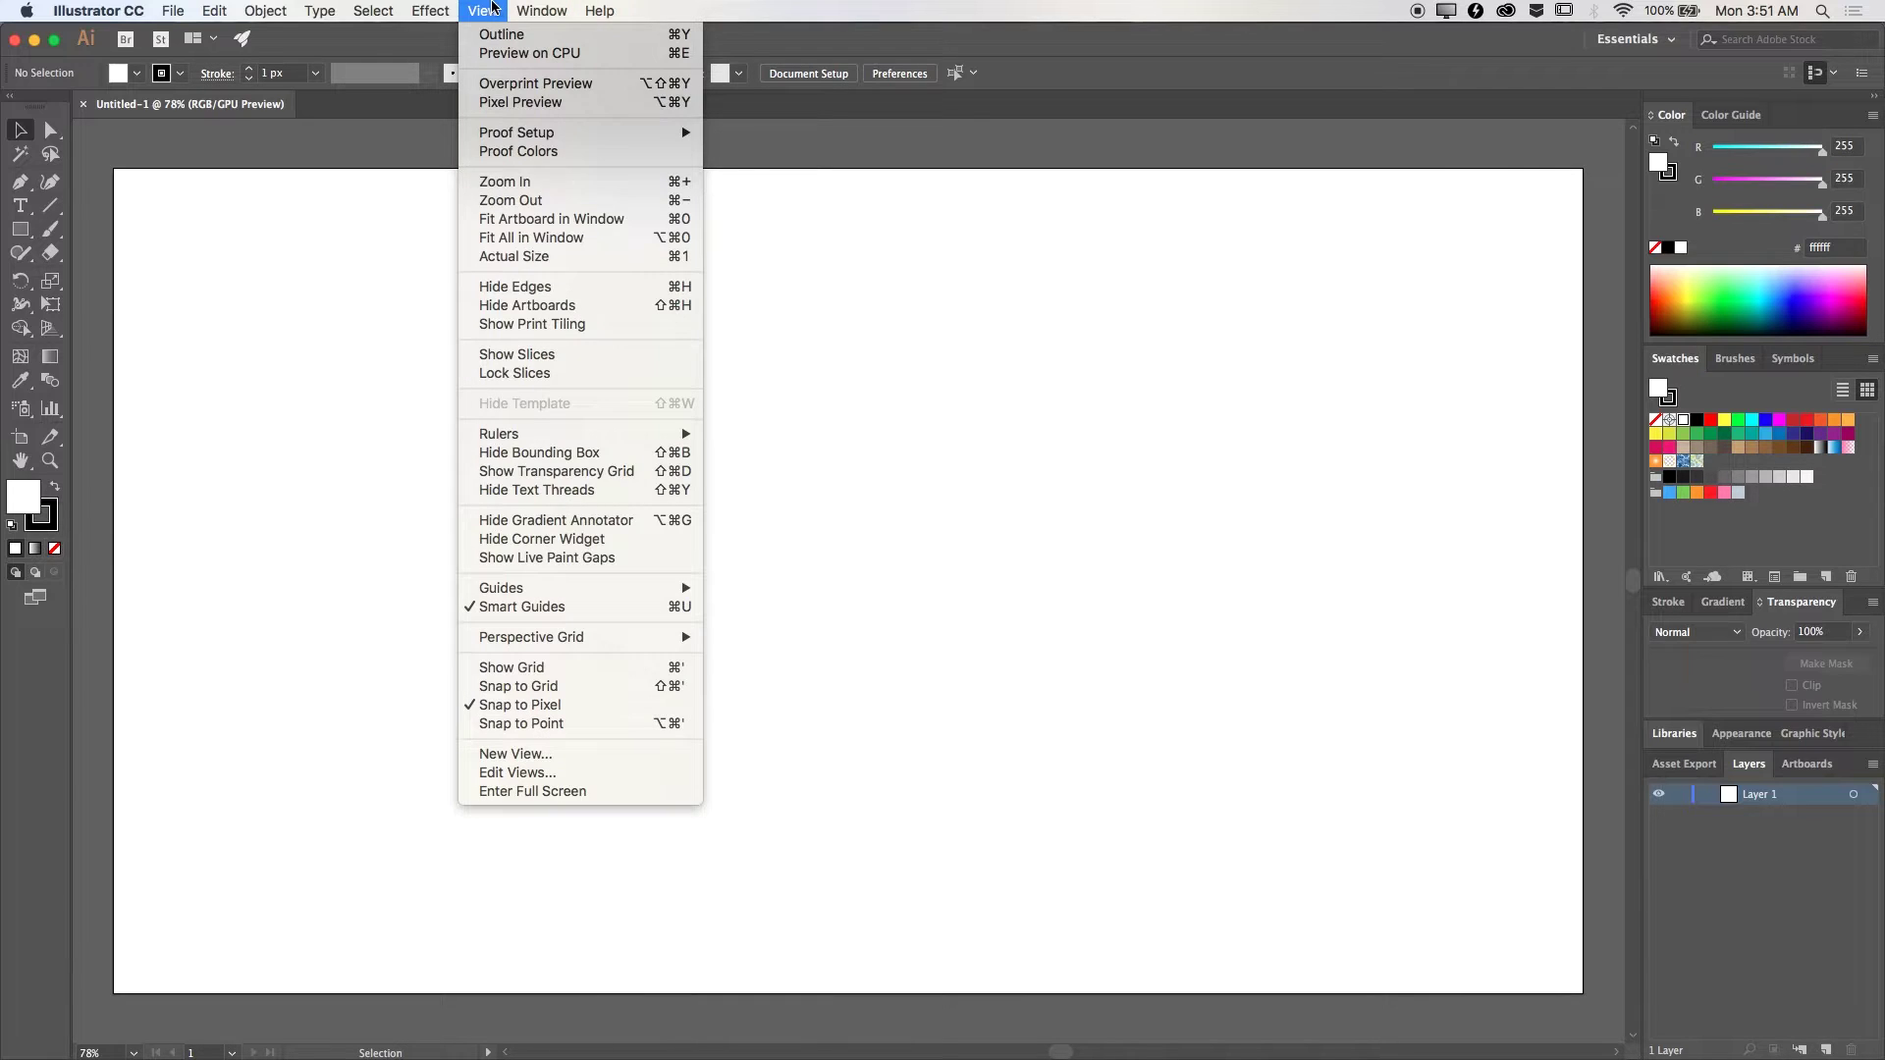
{"action": "left_click", "coordinate": [579, 705]}
{"action": "left_click", "coordinate": [482, 10]}
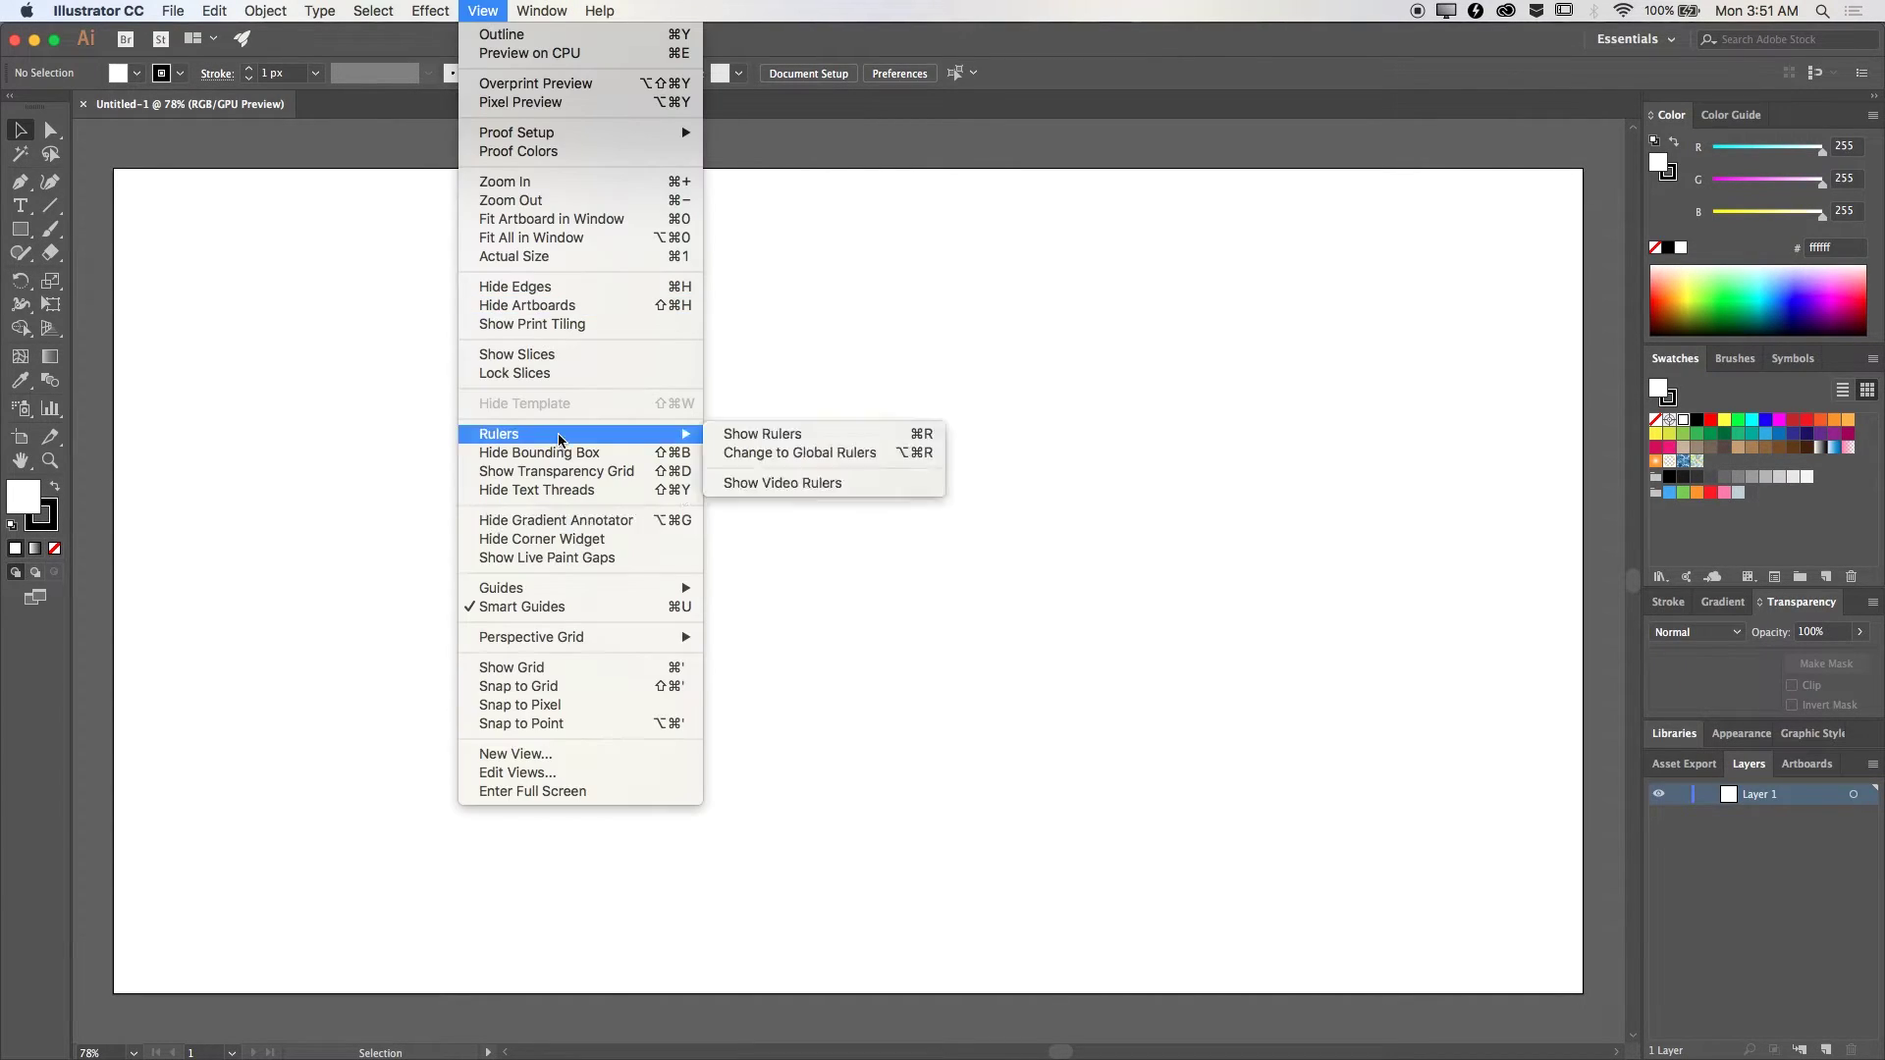
{"action": "left_click", "coordinate": [269, 617]}
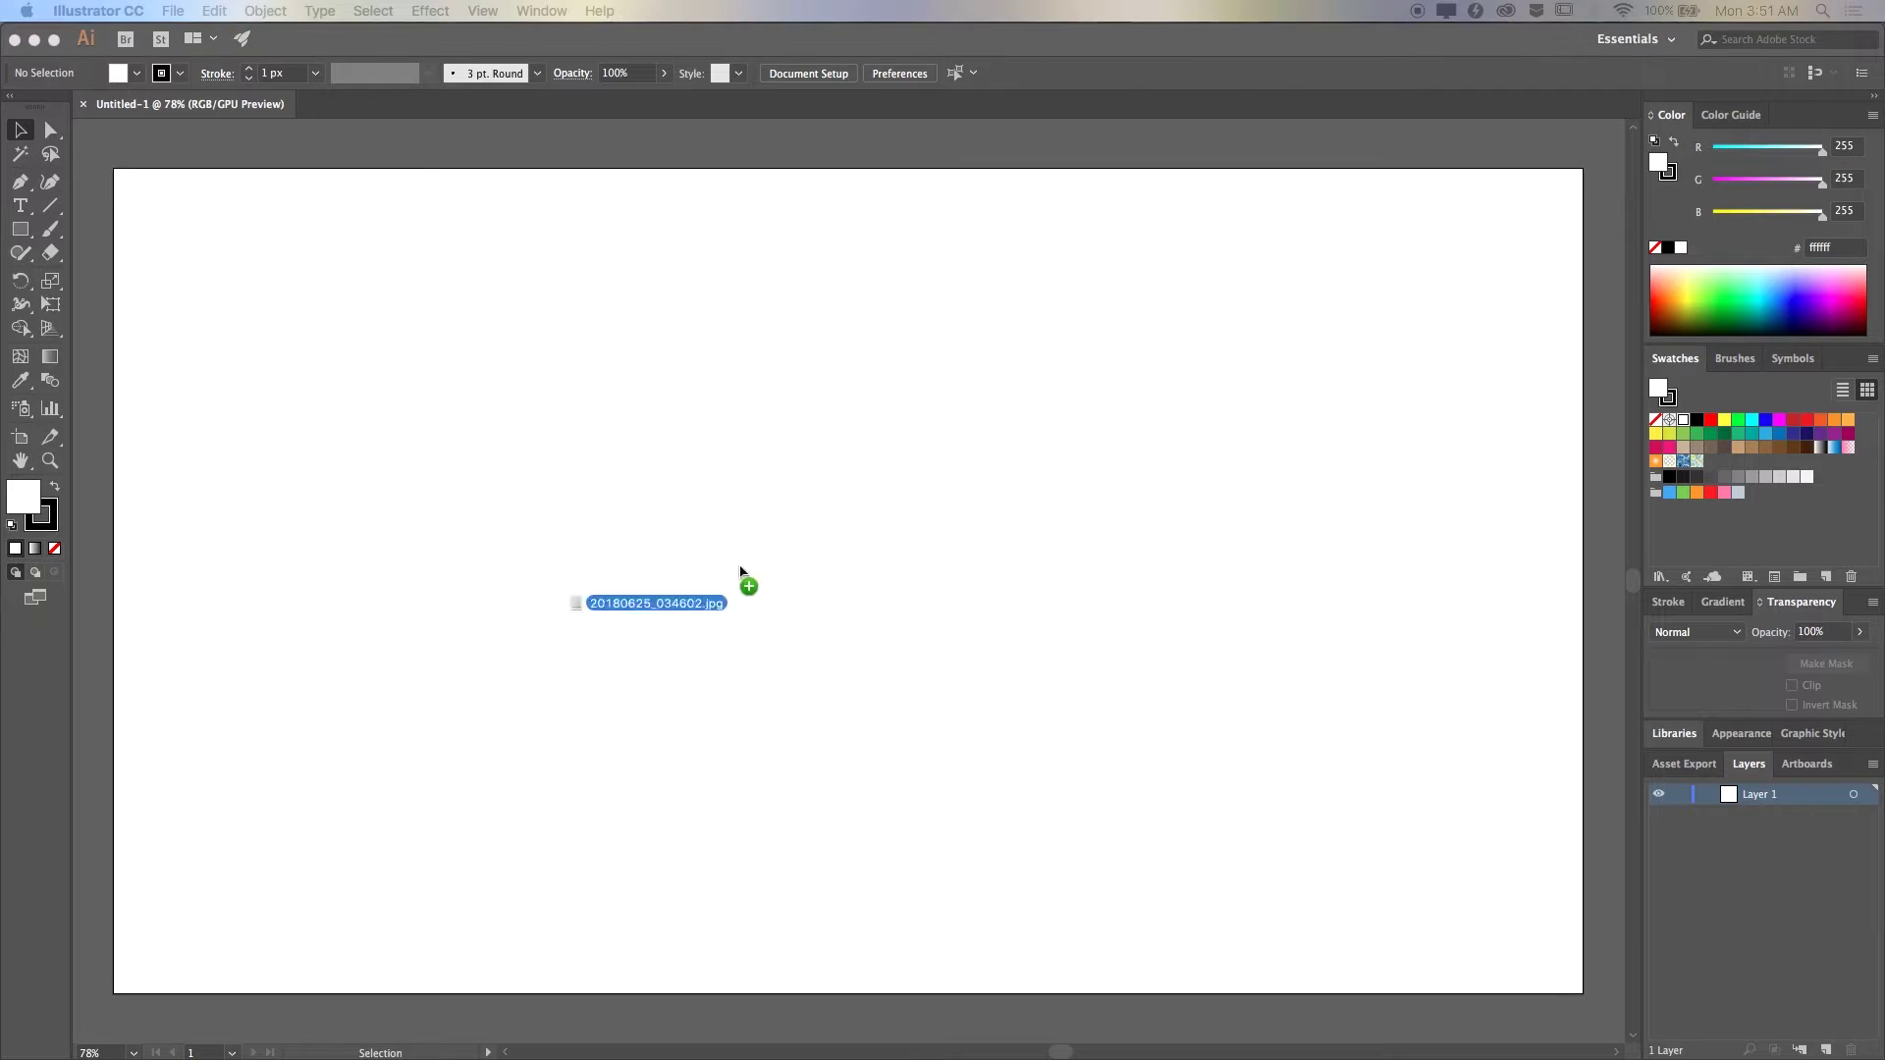
{"action": "left_click_drag", "start_coordinate": [745, 580], "coordinate": [915, 604]}
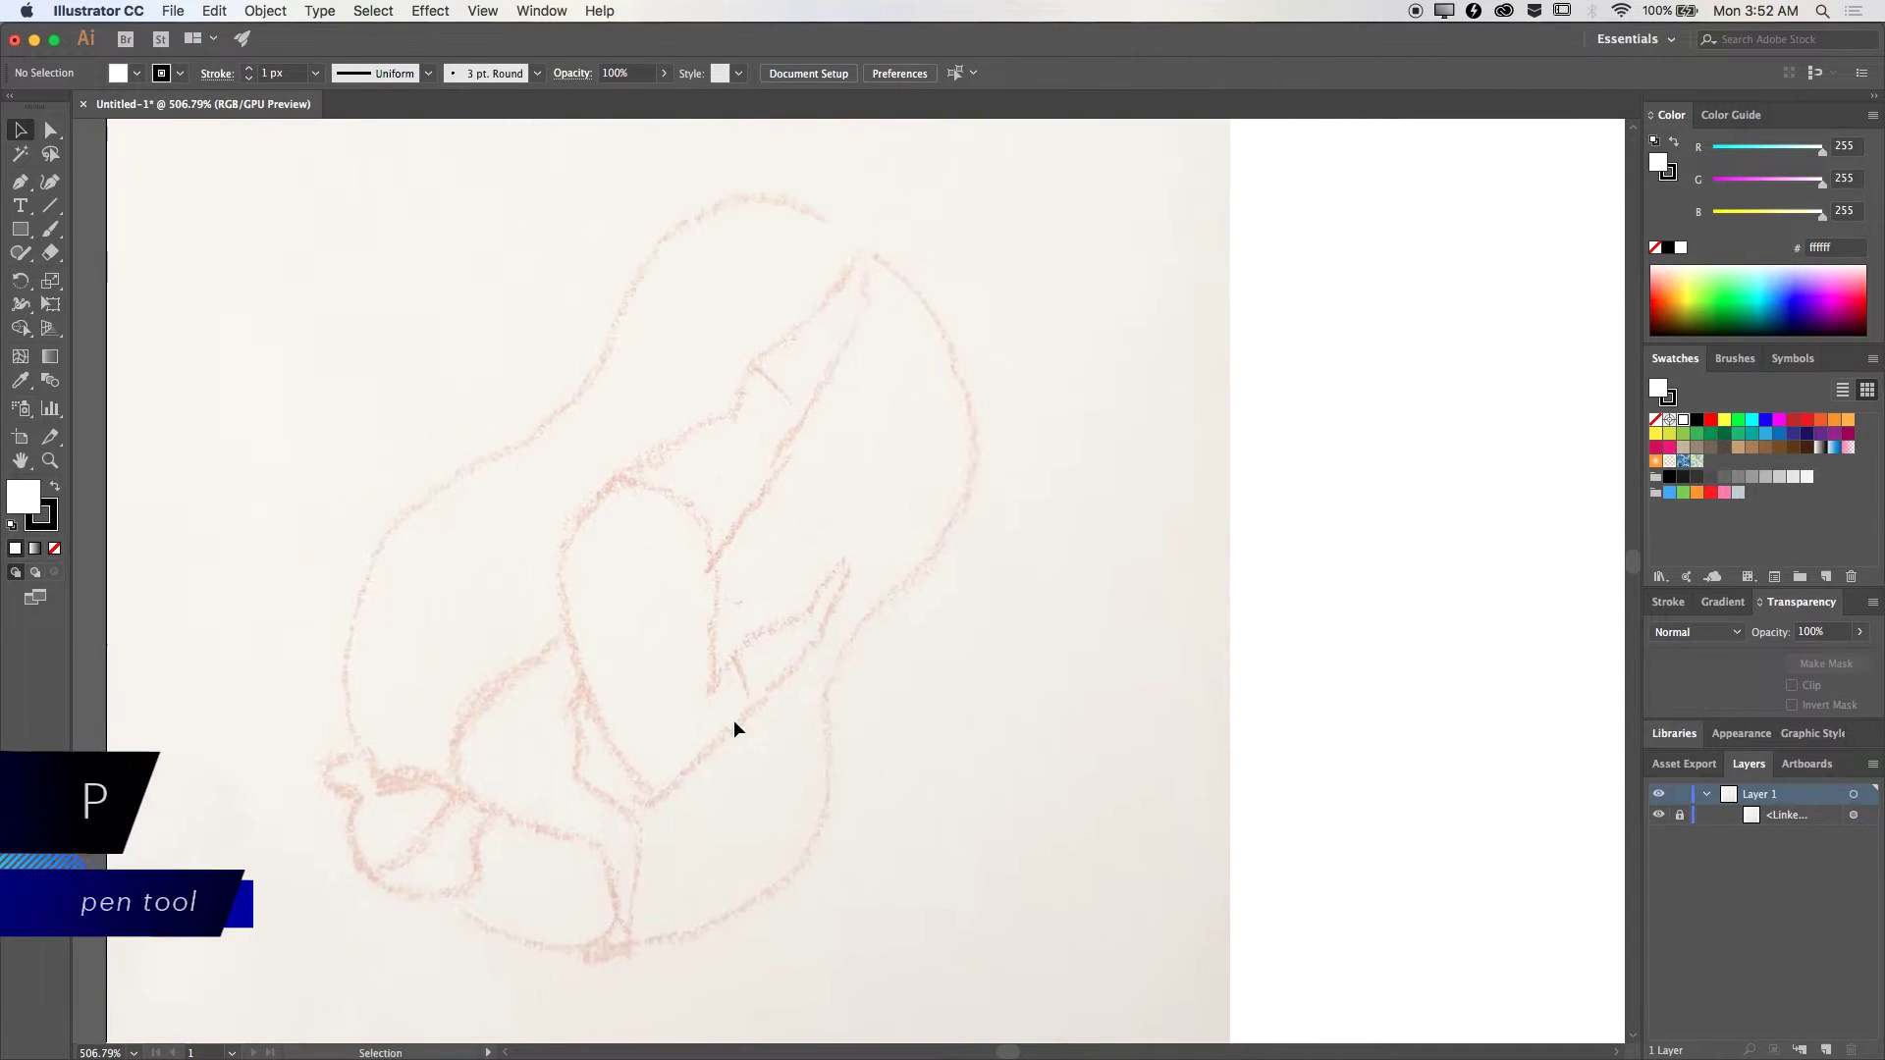
Step: With the Pen tool and a green stroke, trace the figure's leg and body outline
{"action": "left_click", "coordinate": [20, 184]}
{"action": "left_click", "coordinate": [592, 673]}
{"action": "left_click", "coordinate": [565, 705]}
{"action": "left_click_drag", "start_coordinate": [572, 771], "coordinate": [574, 780]}
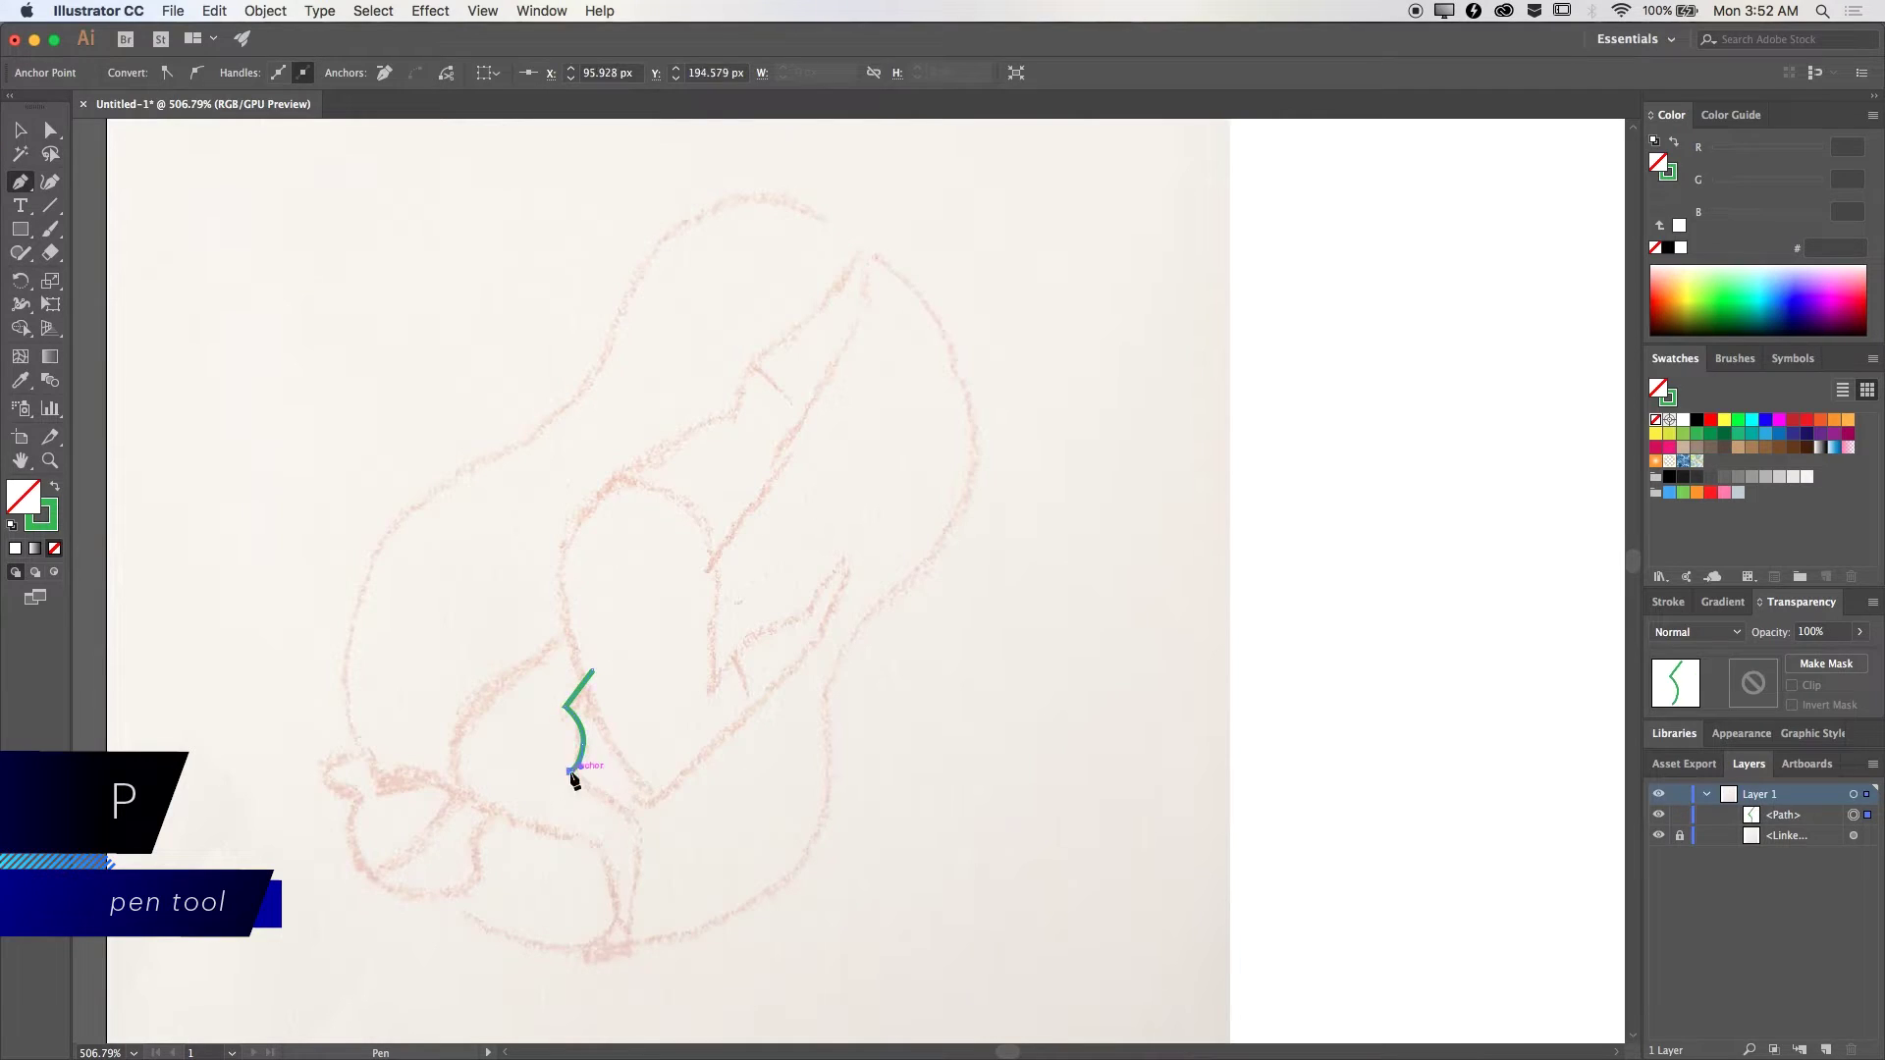
{"action": "left_click", "coordinate": [578, 954]}
{"action": "left_click_drag", "start_coordinate": [619, 921], "coordinate": [602, 850]}
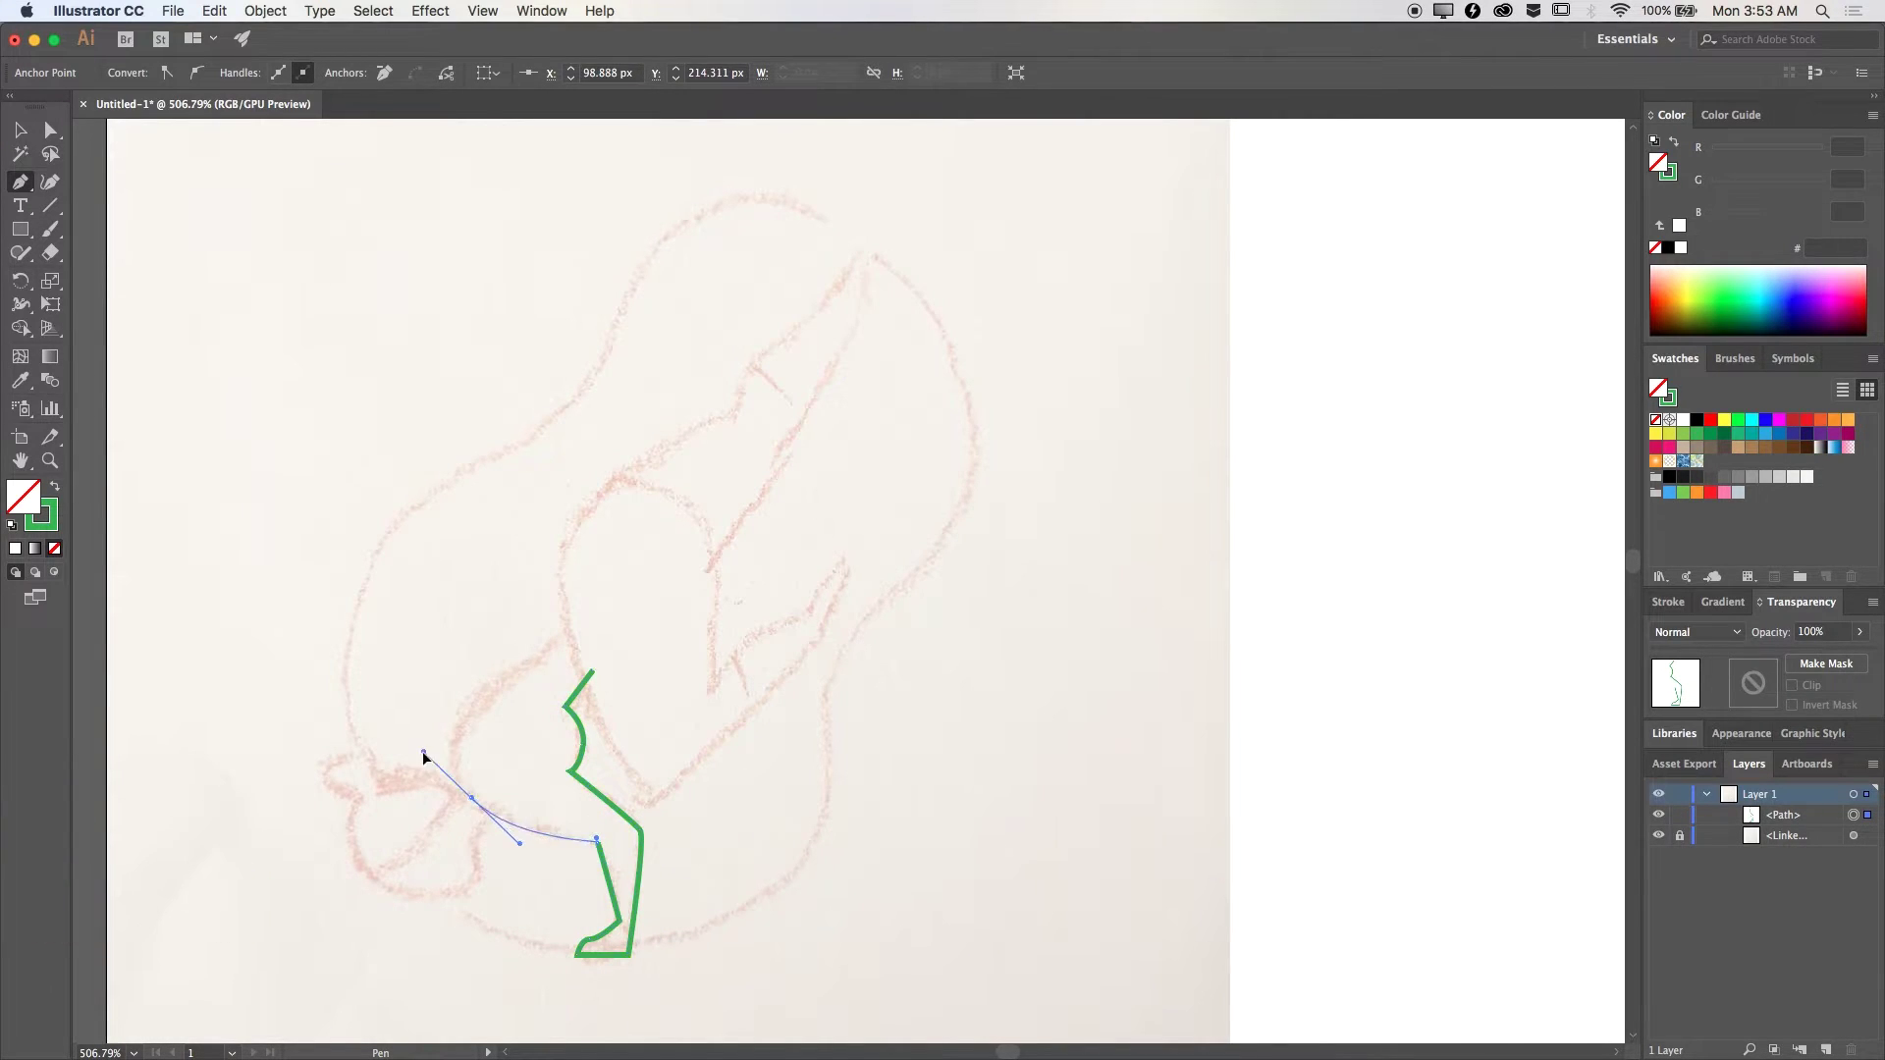
{"action": "left_click", "coordinate": [595, 673]}
{"action": "left_click_drag", "start_coordinate": [625, 484], "coordinate": [696, 485]}
{"action": "left_click_drag", "start_coordinate": [714, 591], "coordinate": [727, 603]}
Step: Trace the arm, raised leg and lower foot as separate green paths
{"action": "left_click", "coordinate": [705, 700]}
{"action": "left_click_drag", "start_coordinate": [743, 639], "coordinate": [798, 626]}
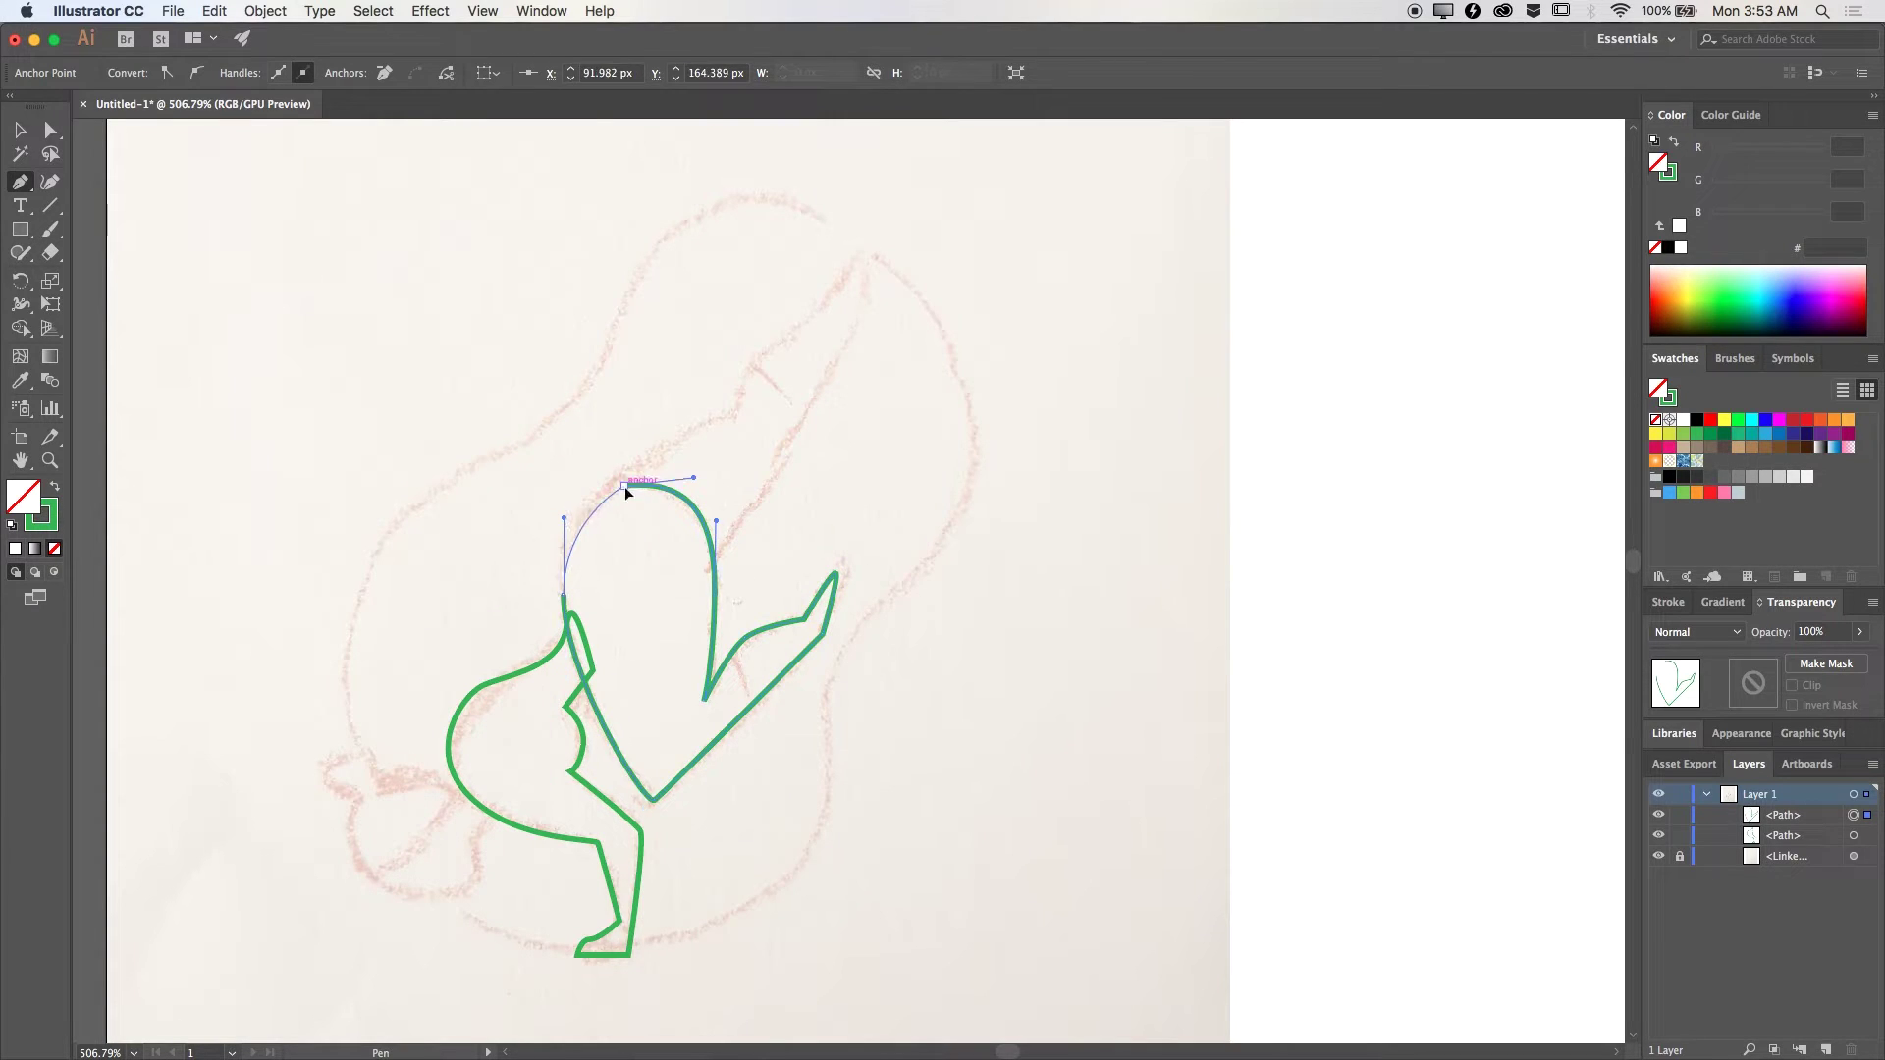
{"action": "left_click", "coordinate": [675, 593]}
{"action": "left_click_drag", "start_coordinate": [864, 302], "coordinate": [877, 241]}
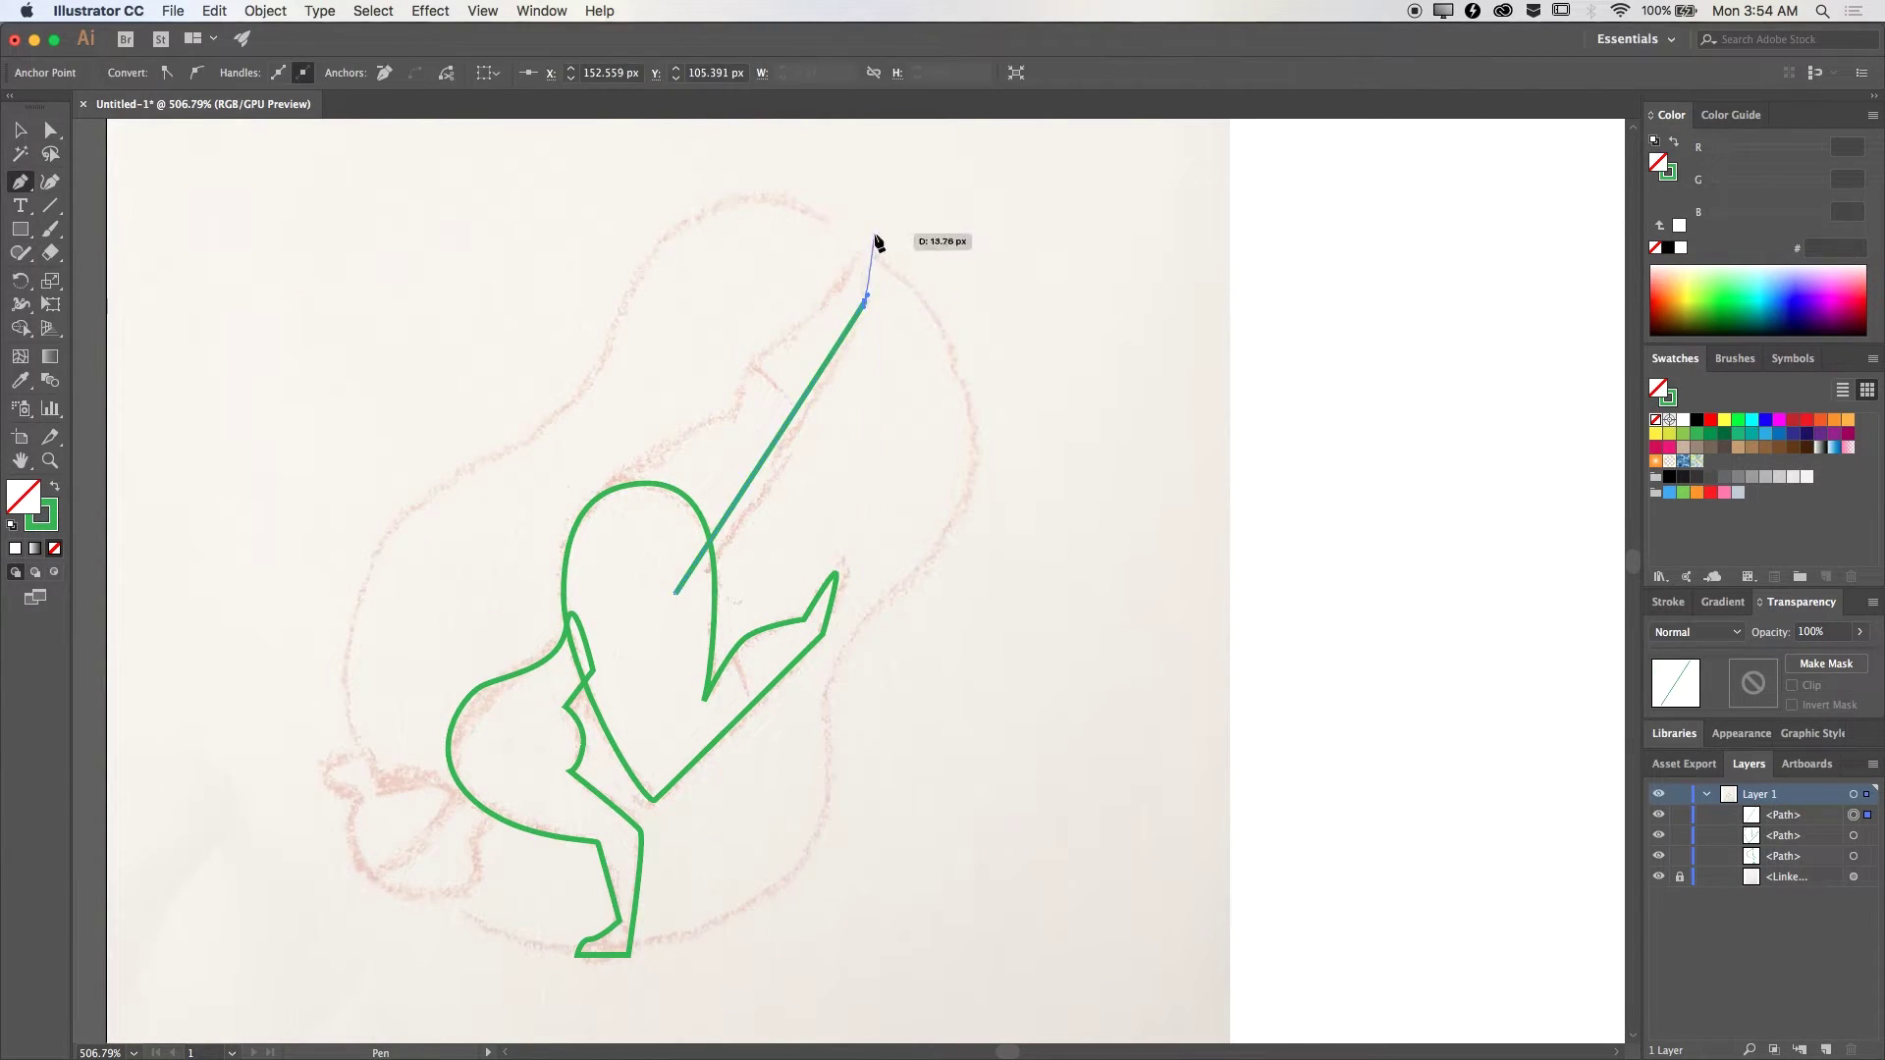
{"action": "left_click", "coordinate": [494, 801]}
{"action": "left_click_drag", "start_coordinate": [472, 835], "coordinate": [485, 887]}
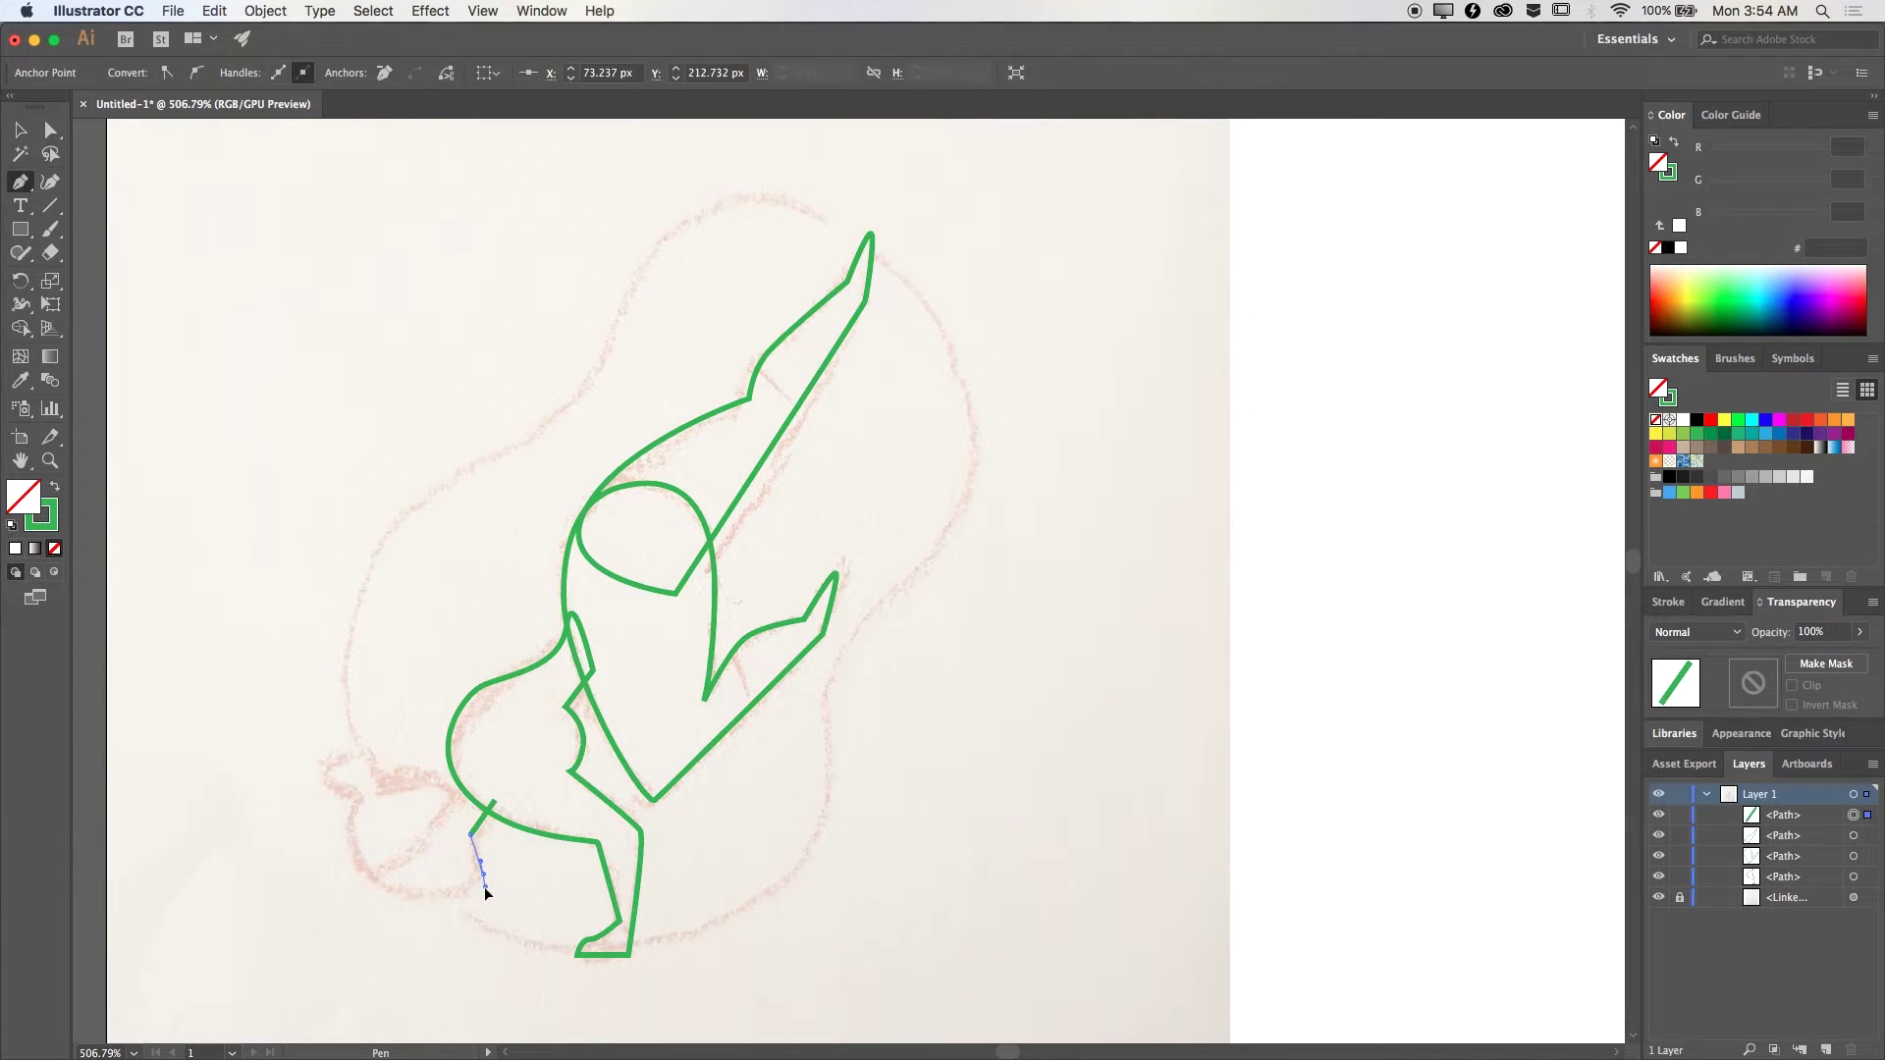
{"action": "left_click_drag", "start_coordinate": [518, 821], "coordinate": [518, 821]}
Step: Trace the rounded blob outline surrounding the figure
{"action": "scroll", "coordinate": [504, 533], "scroll_direction": "up", "scroll_amount": 5}
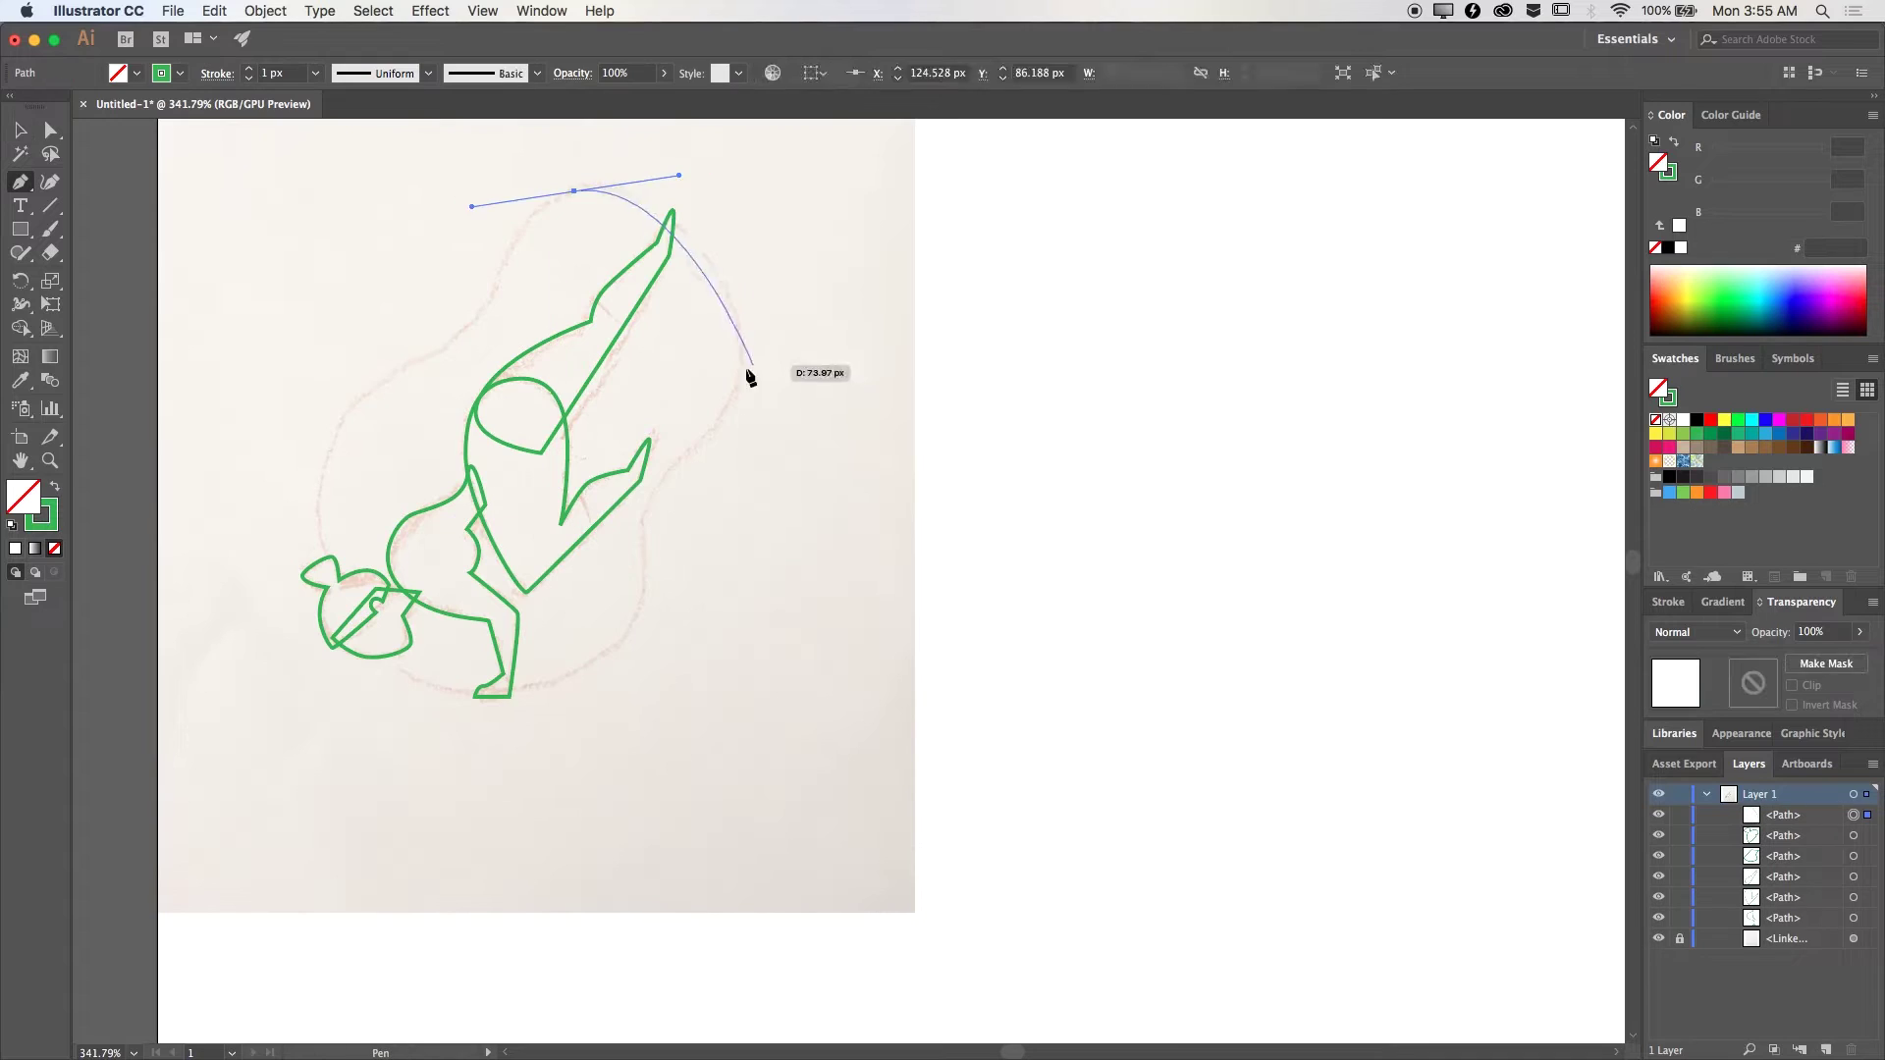
{"action": "left_click_drag", "start_coordinate": [656, 491], "coordinate": [627, 558]}
{"action": "left_click_drag", "start_coordinate": [606, 667], "coordinate": [553, 713]}
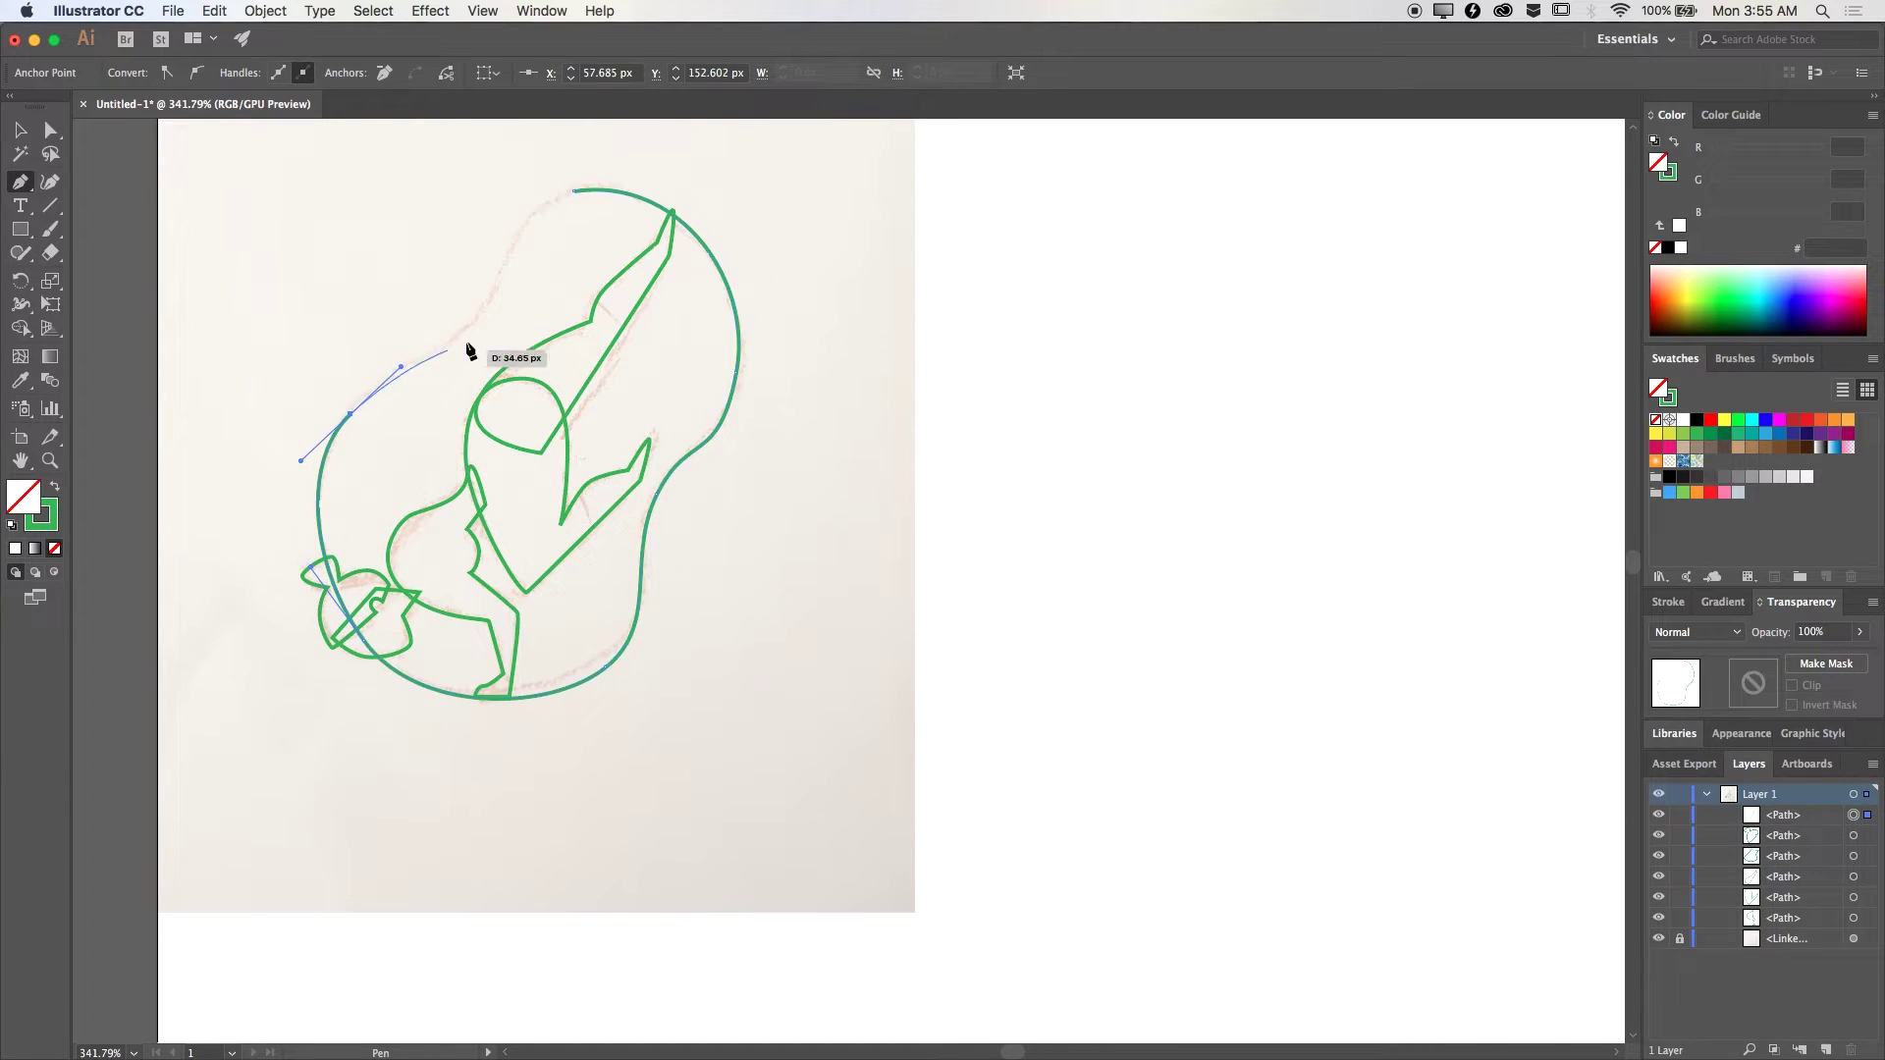
Step: Finish the blob's anchor and duplicate all traced outlines beside the sketch
{"action": "left_click_drag", "start_coordinate": [748, 362], "coordinate": [766, 282]}
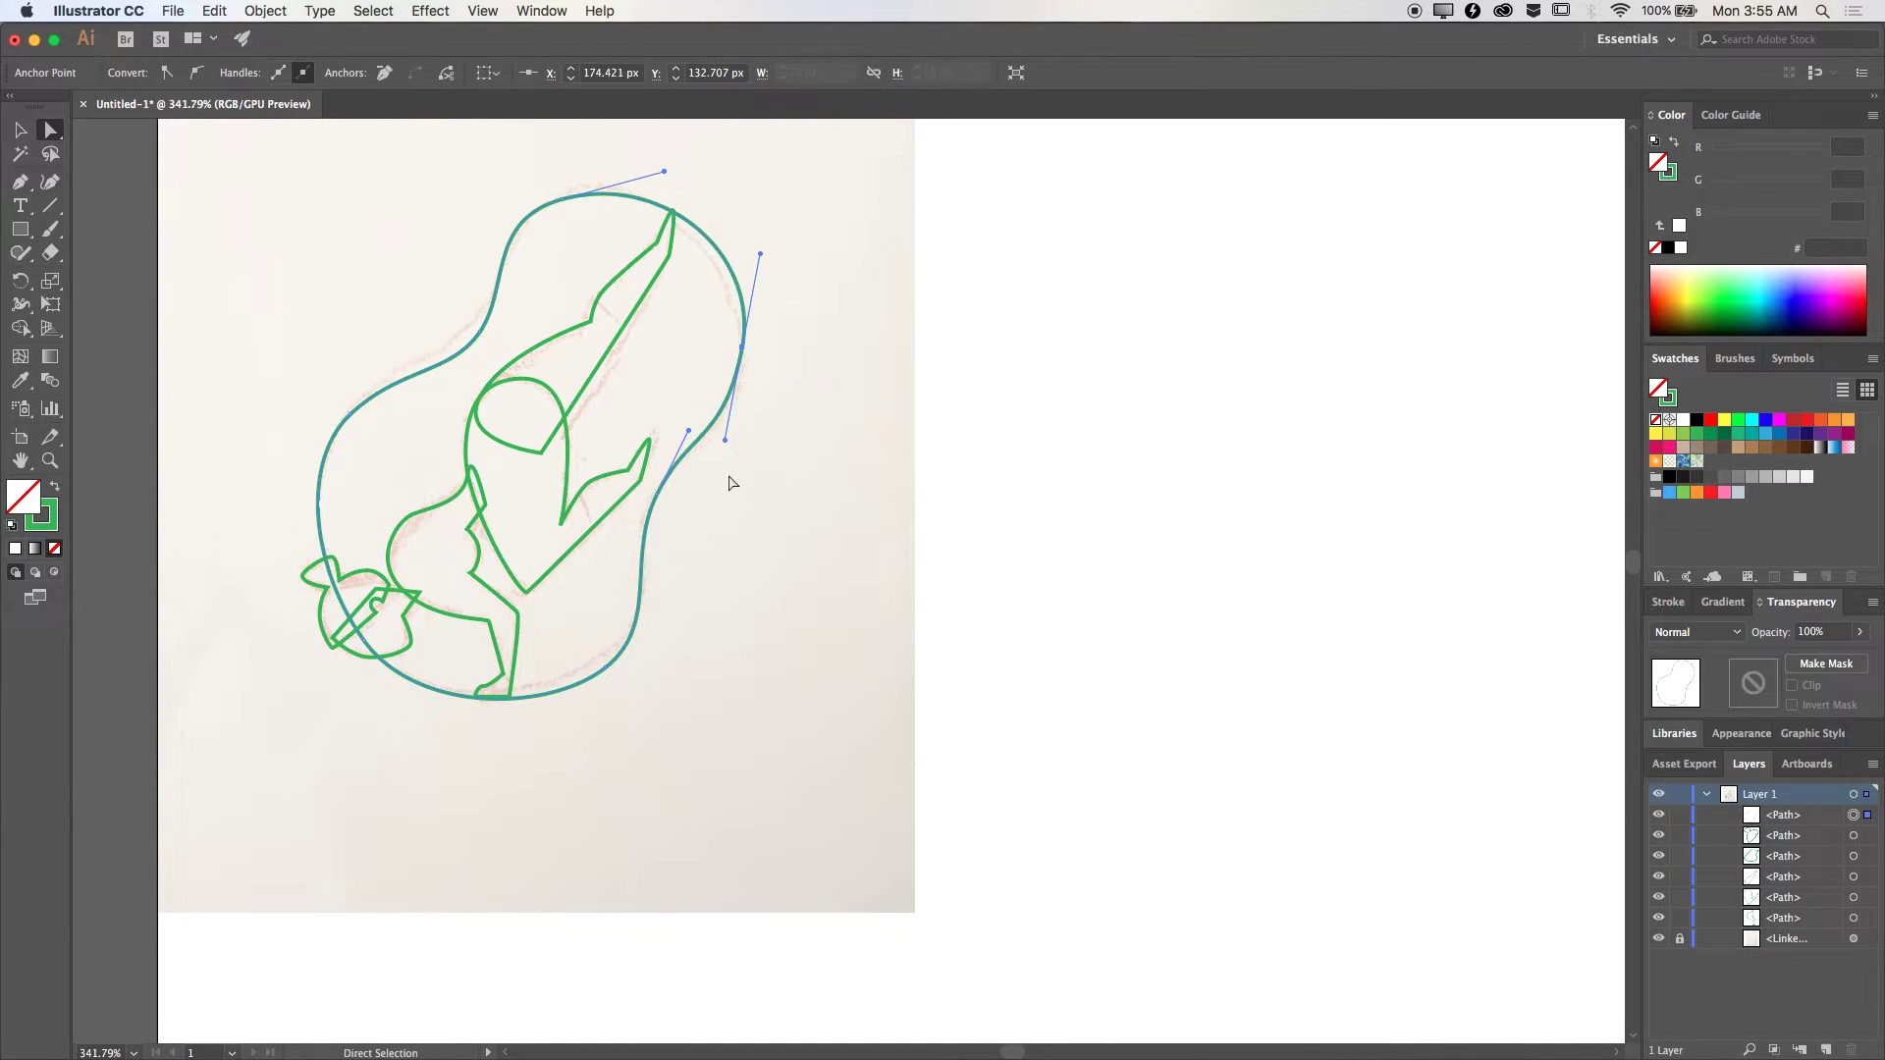
{"action": "key", "text": "v"}
{"action": "scroll", "coordinate": [685, 706], "scroll_direction": "down", "scroll_amount": 5}
{"action": "key", "text": "ctrl+a"}
{"action": "left_click_drag", "start_coordinate": [681, 561], "coordinate": [685, 561]}
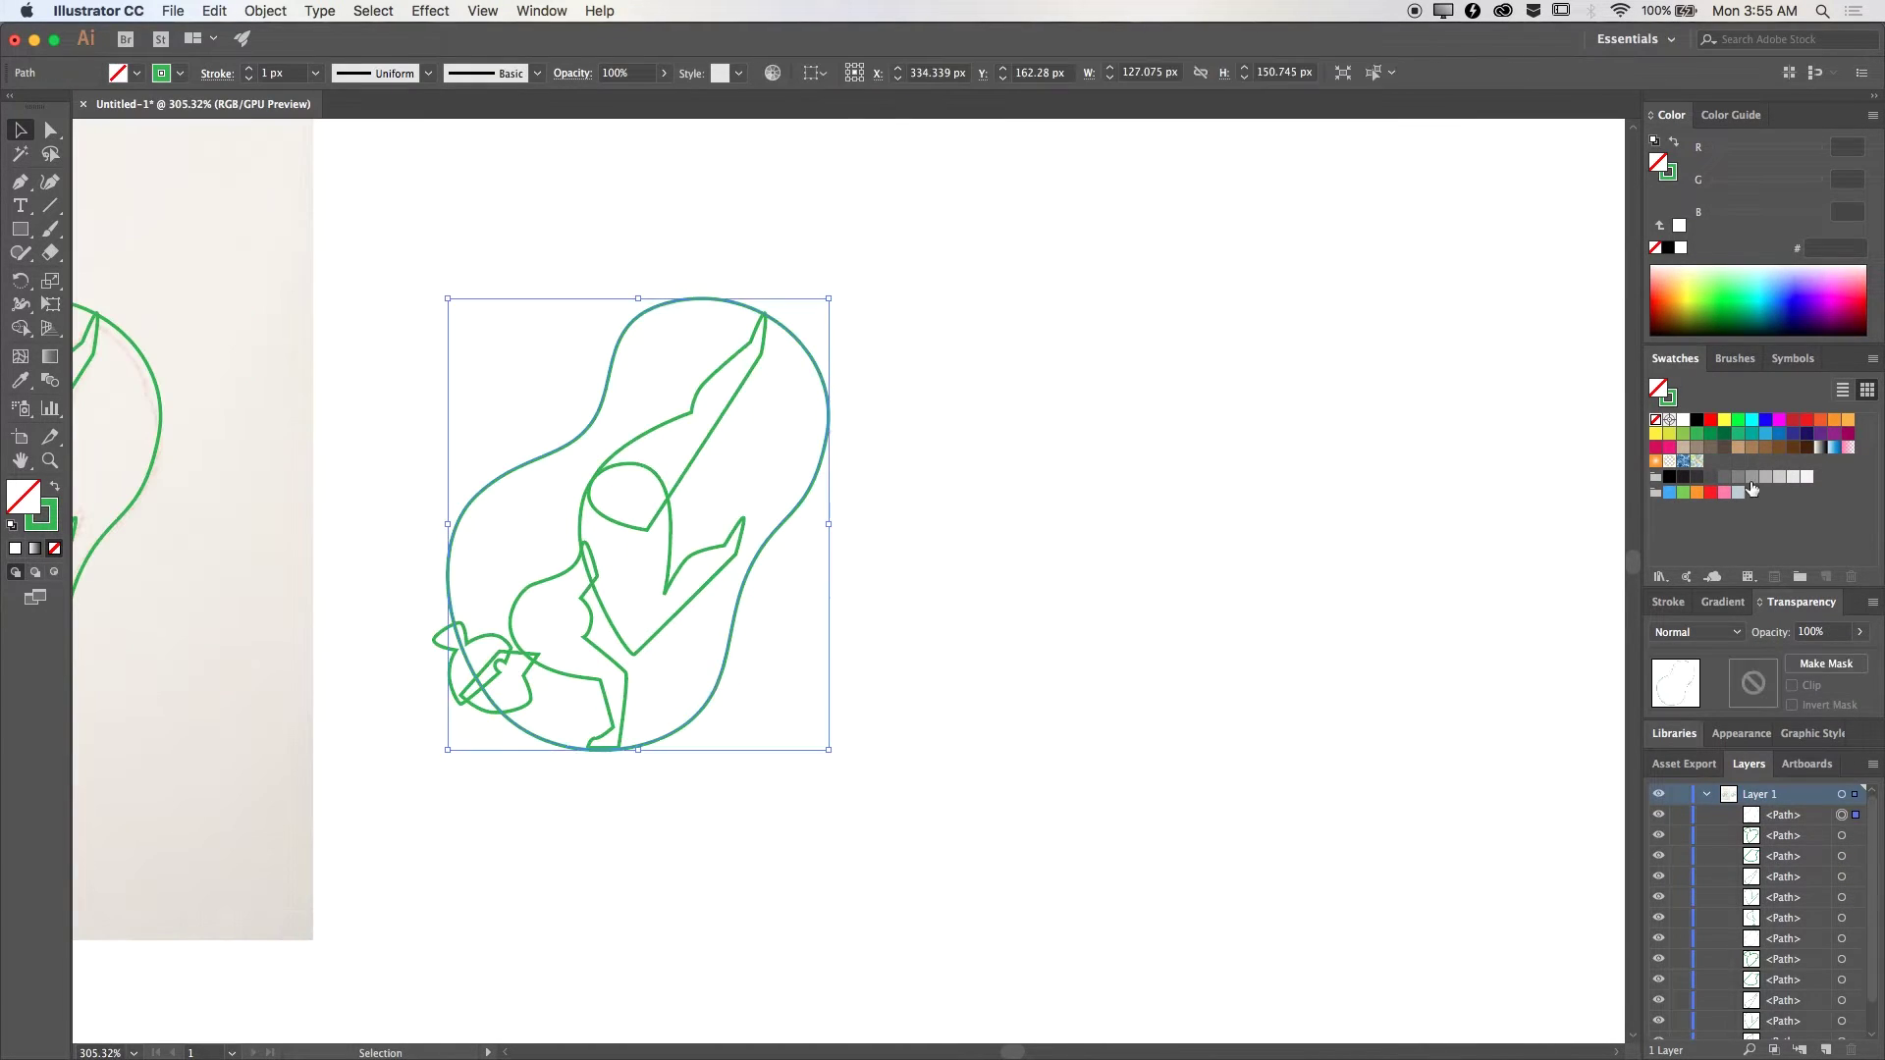
Step: Send the grey blob to the back and fill the figure parts with pink and swatch colours
{"action": "right_click", "coordinate": [561, 443]}
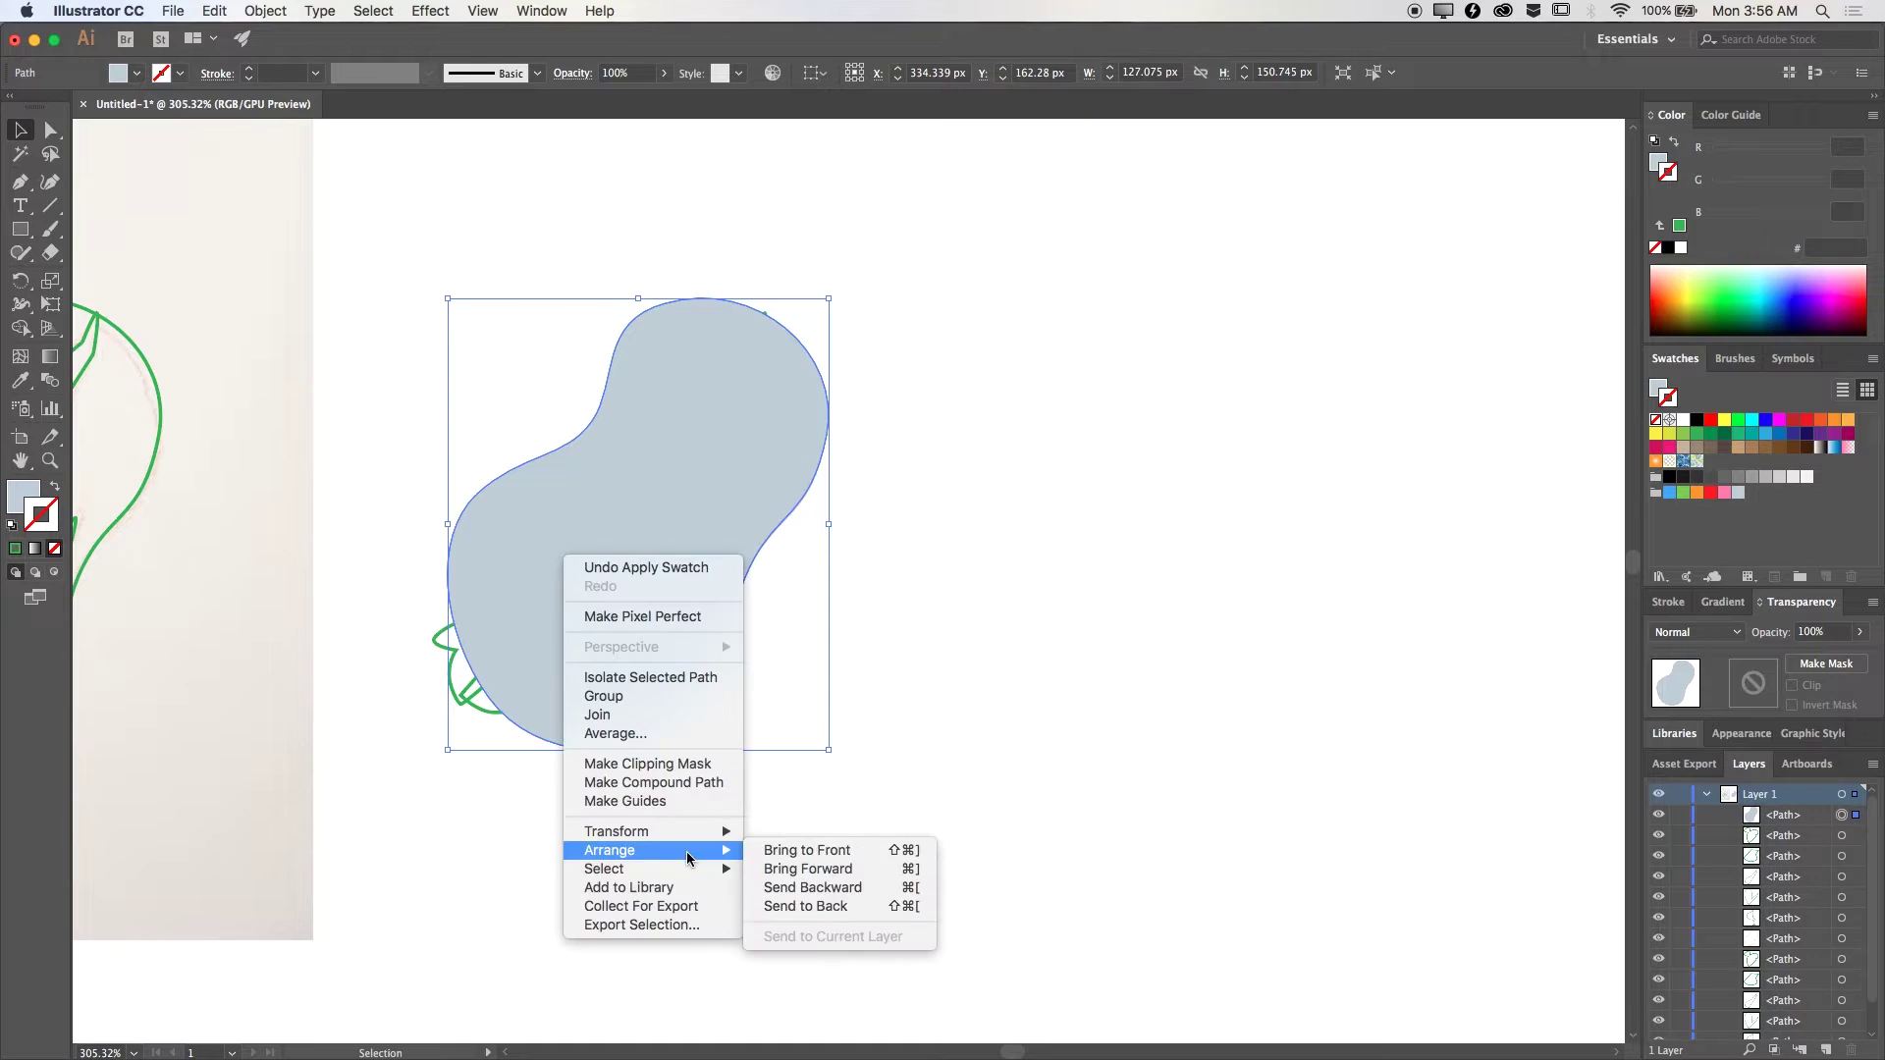
{"action": "left_click", "coordinate": [825, 909]}
{"action": "left_click", "coordinate": [1660, 464]}
{"action": "left_click", "coordinate": [510, 684]}
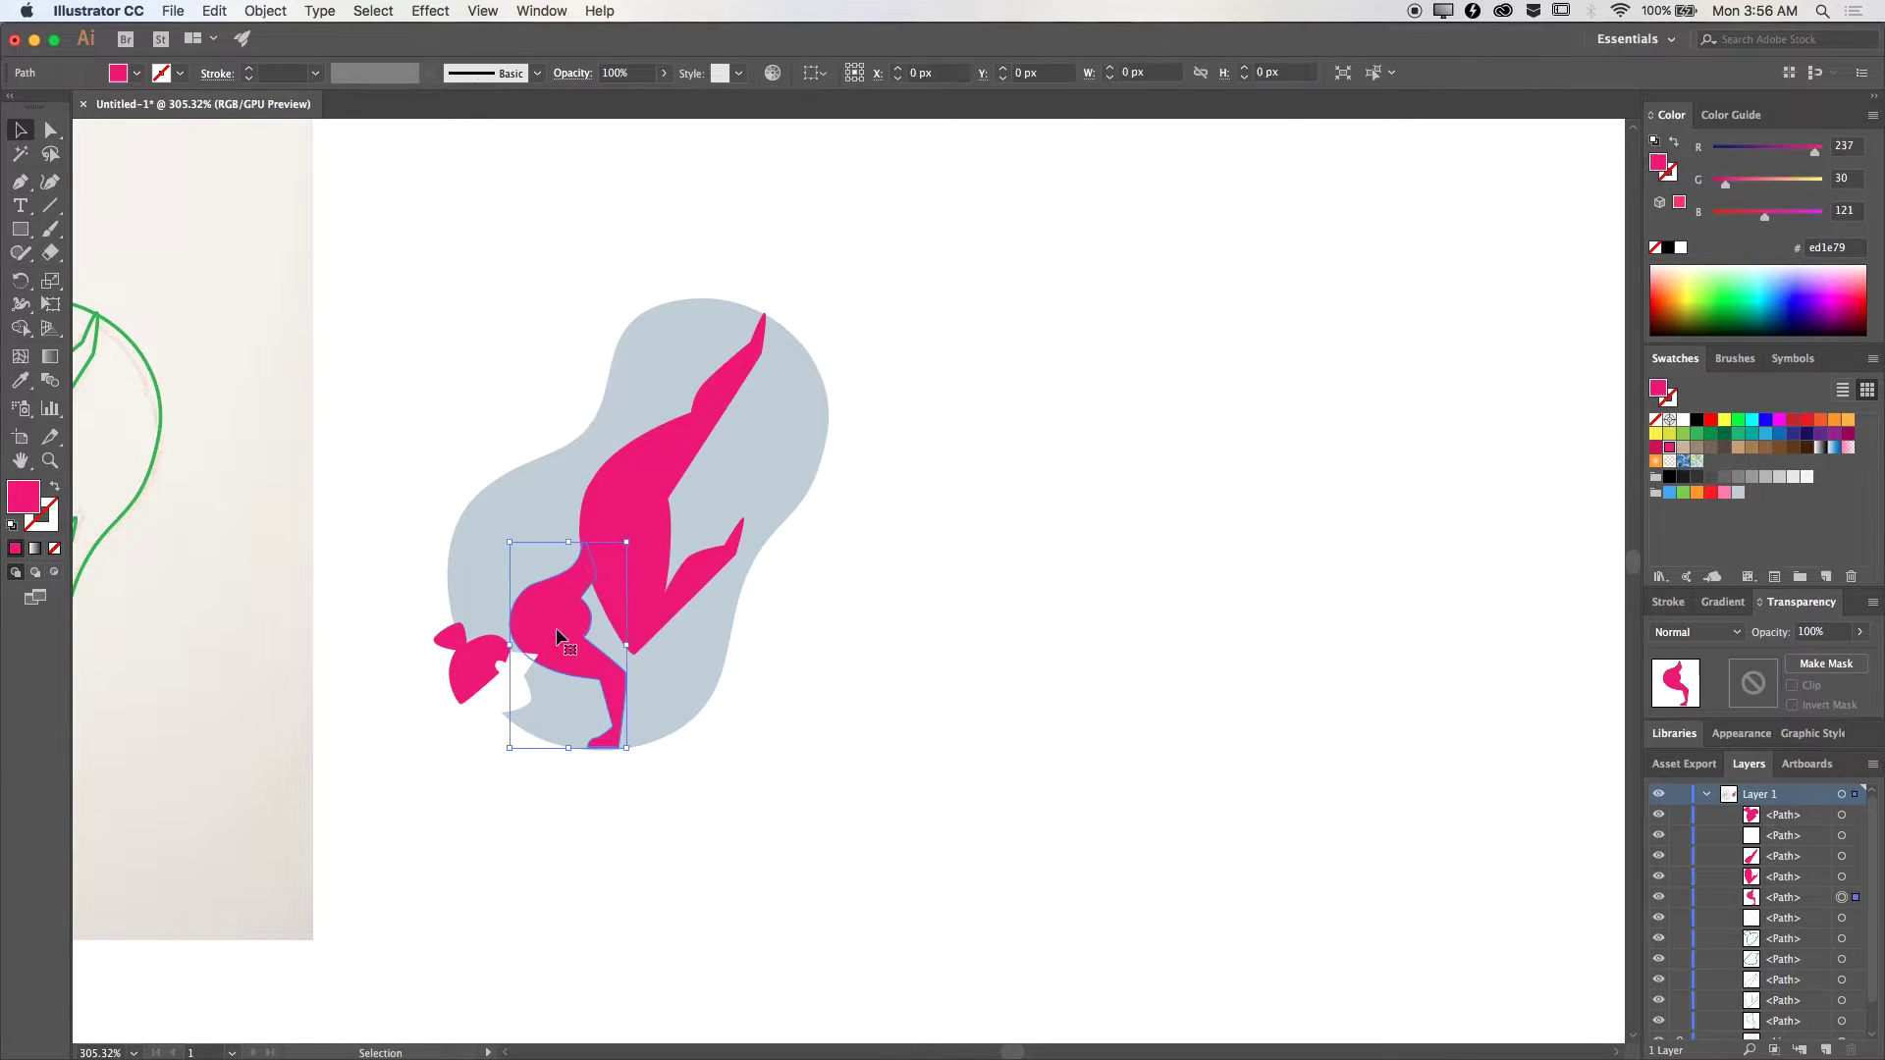
{"action": "left_click", "coordinate": [509, 684]}
{"action": "scroll", "coordinate": [630, 717], "scroll_direction": "up", "scroll_amount": 3}
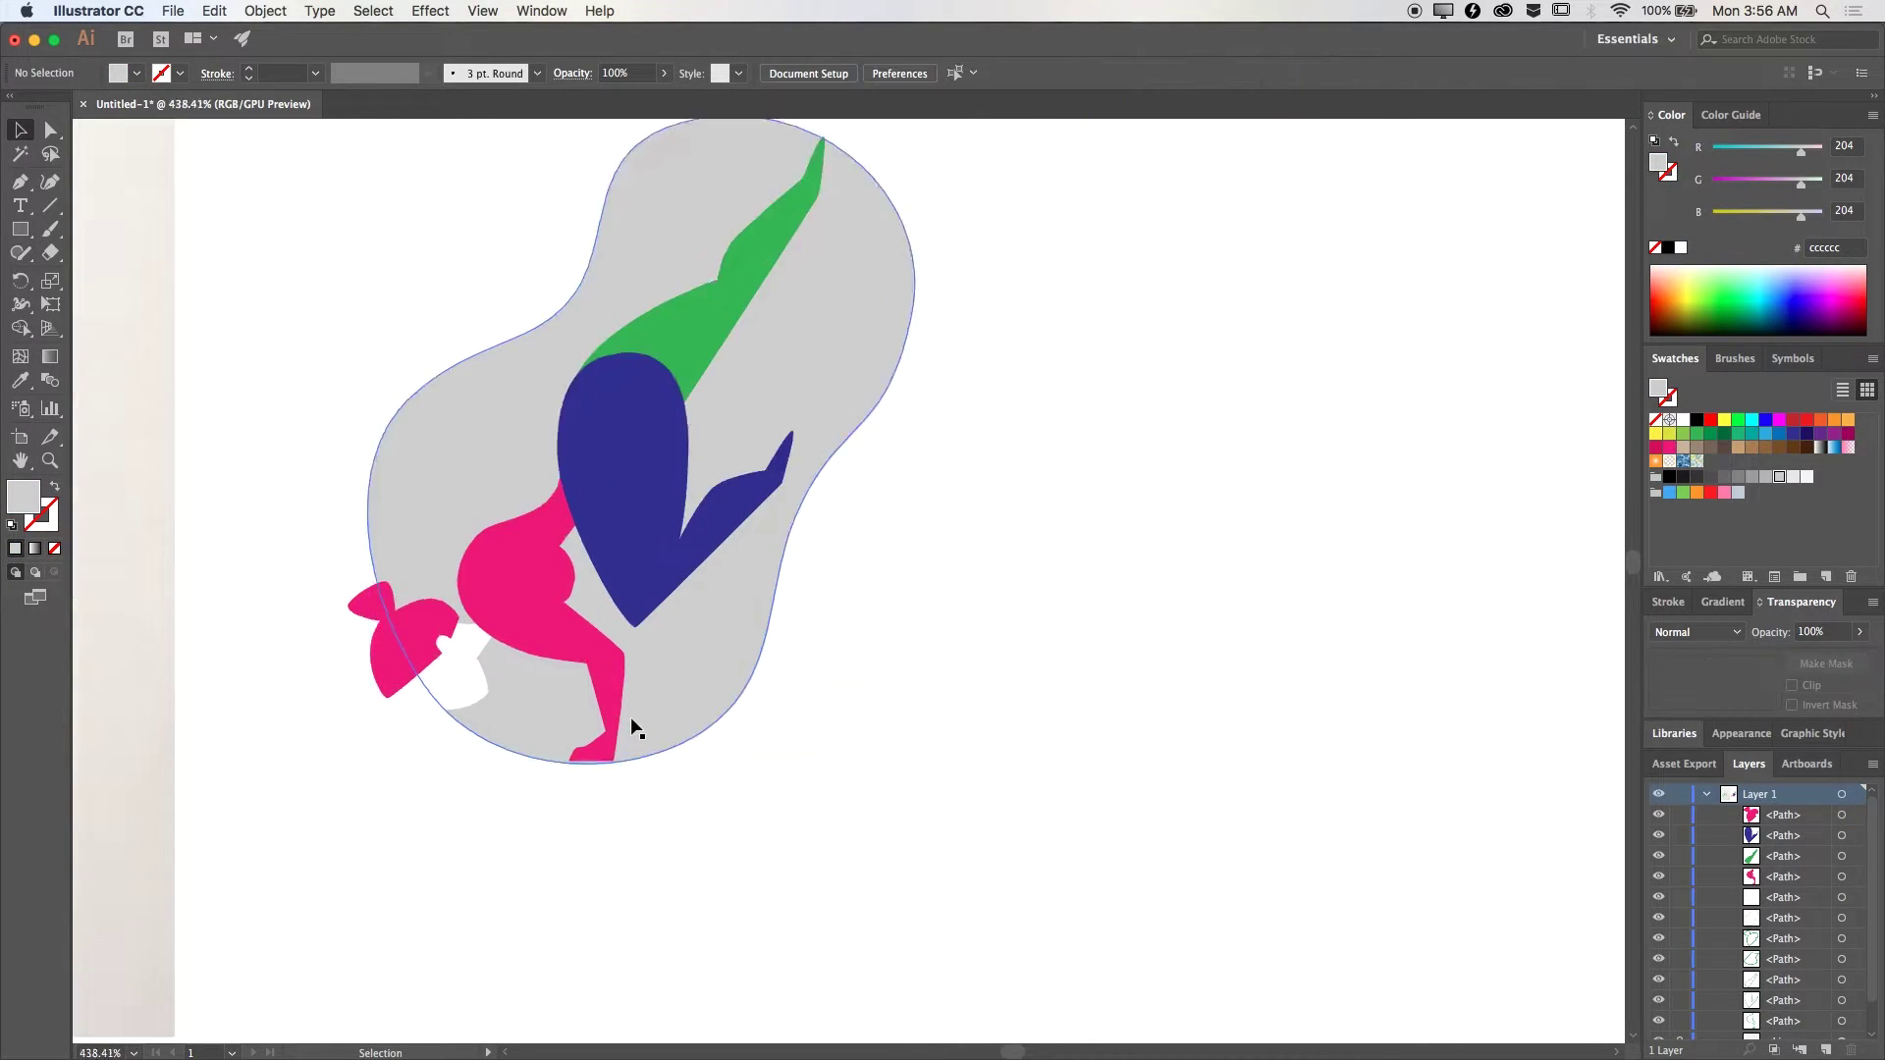
Step: Reshape the navy arm tip, a green leg anchor and the navy body's bottom anchor
{"action": "key", "text": "a"}
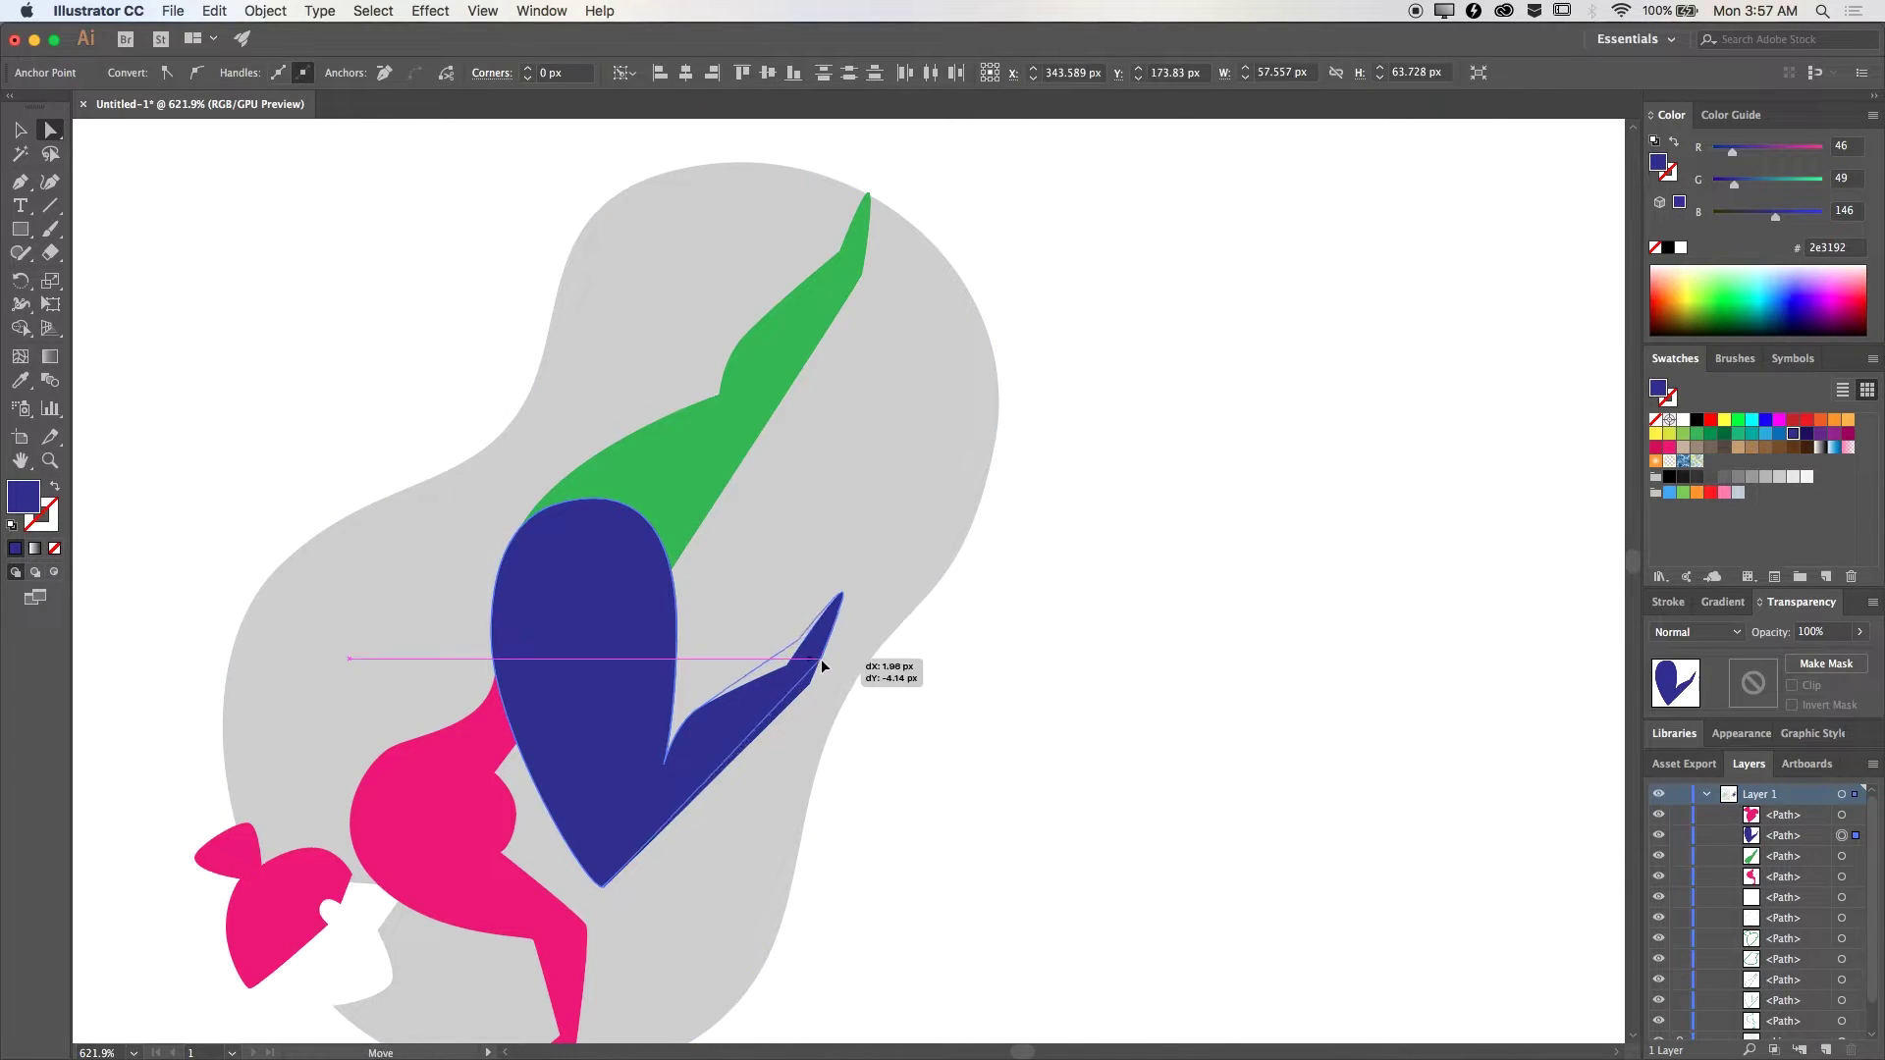
{"action": "left_click_drag", "start_coordinate": [823, 667], "coordinate": [825, 664]}
{"action": "left_click_drag", "start_coordinate": [853, 267], "coordinate": [849, 262]}
{"action": "scroll", "coordinate": [567, 546], "scroll_direction": "up", "scroll_amount": 2}
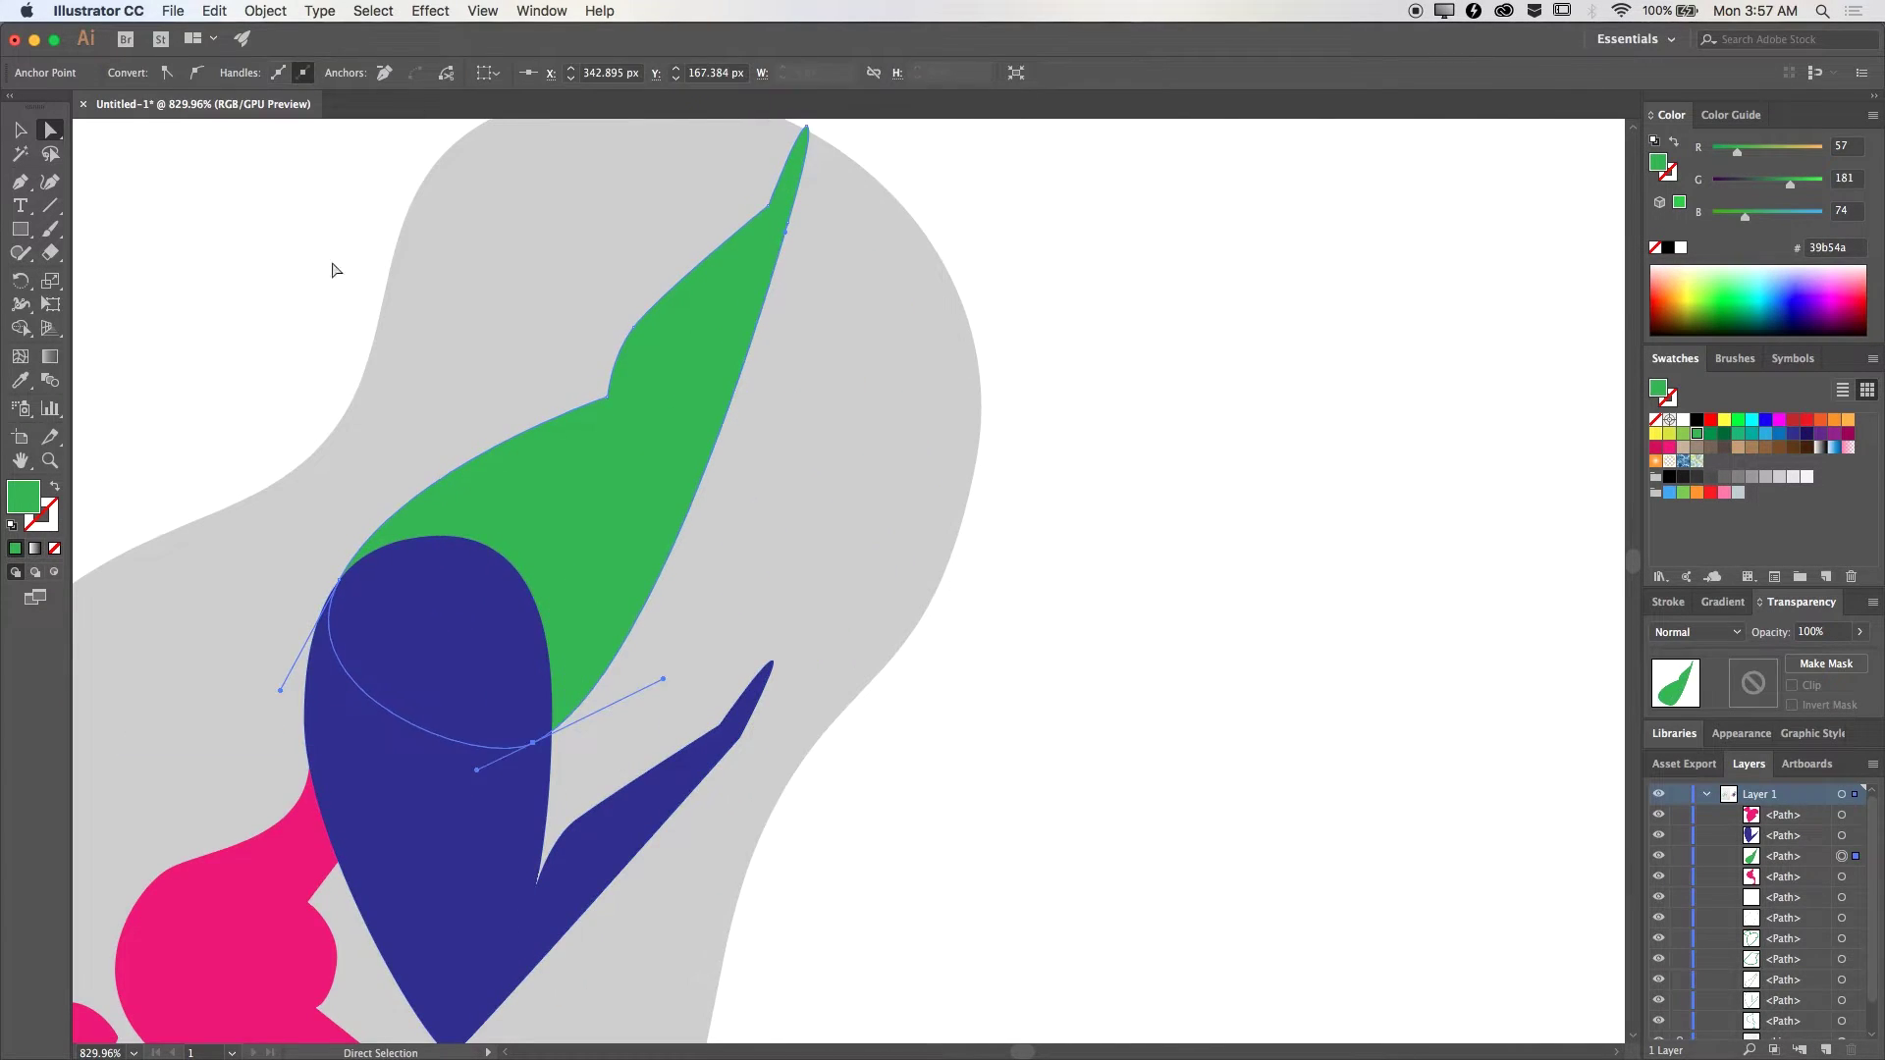
{"action": "scroll", "coordinate": [334, 270], "scroll_direction": "down", "scroll_amount": 3}
{"action": "left_click", "coordinate": [506, 896]}
{"action": "key", "text": "super+shift+a"}
{"action": "scroll", "coordinate": [709, 521], "scroll_direction": "down", "scroll_amount": 1}
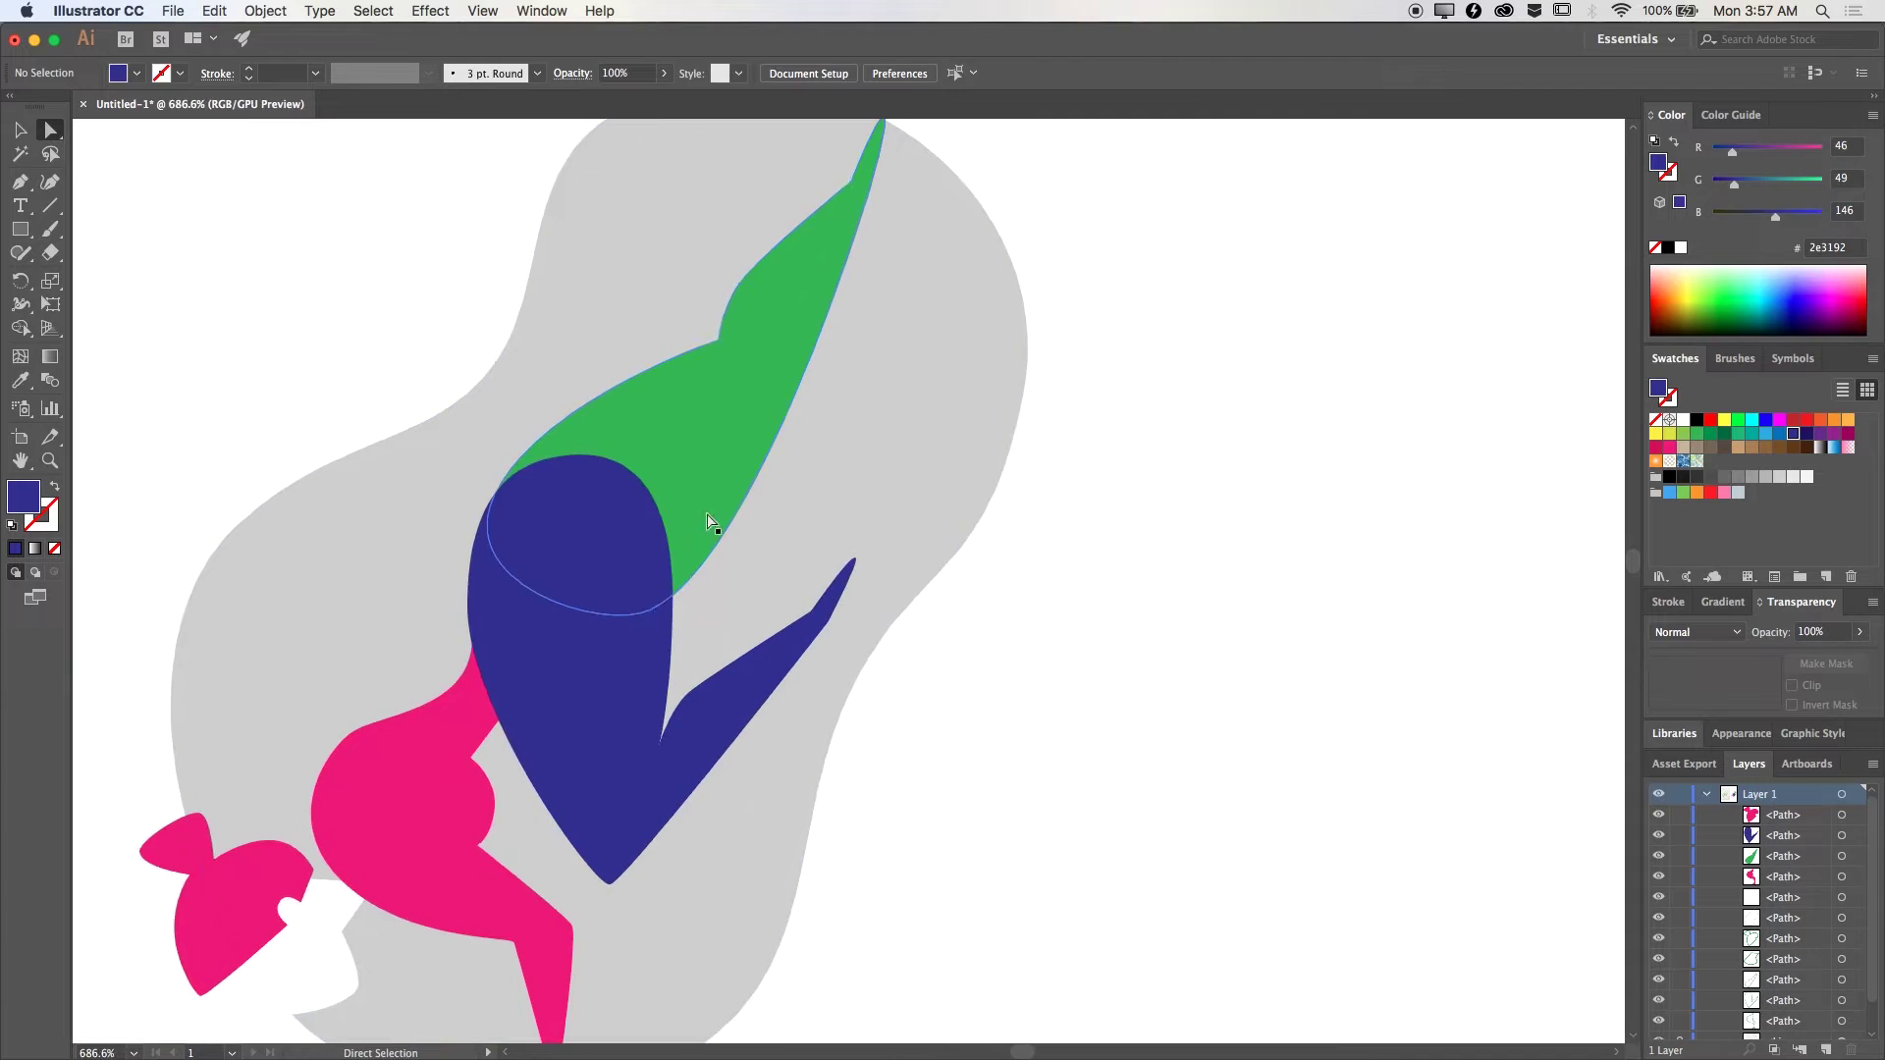
Step: Refine the green leg's edge and an anchor on the pink body
{"action": "left_click", "coordinate": [709, 521]}
{"action": "scroll", "coordinate": [687, 423], "scroll_direction": "up", "scroll_amount": 2}
{"action": "left_click", "coordinate": [607, 461]}
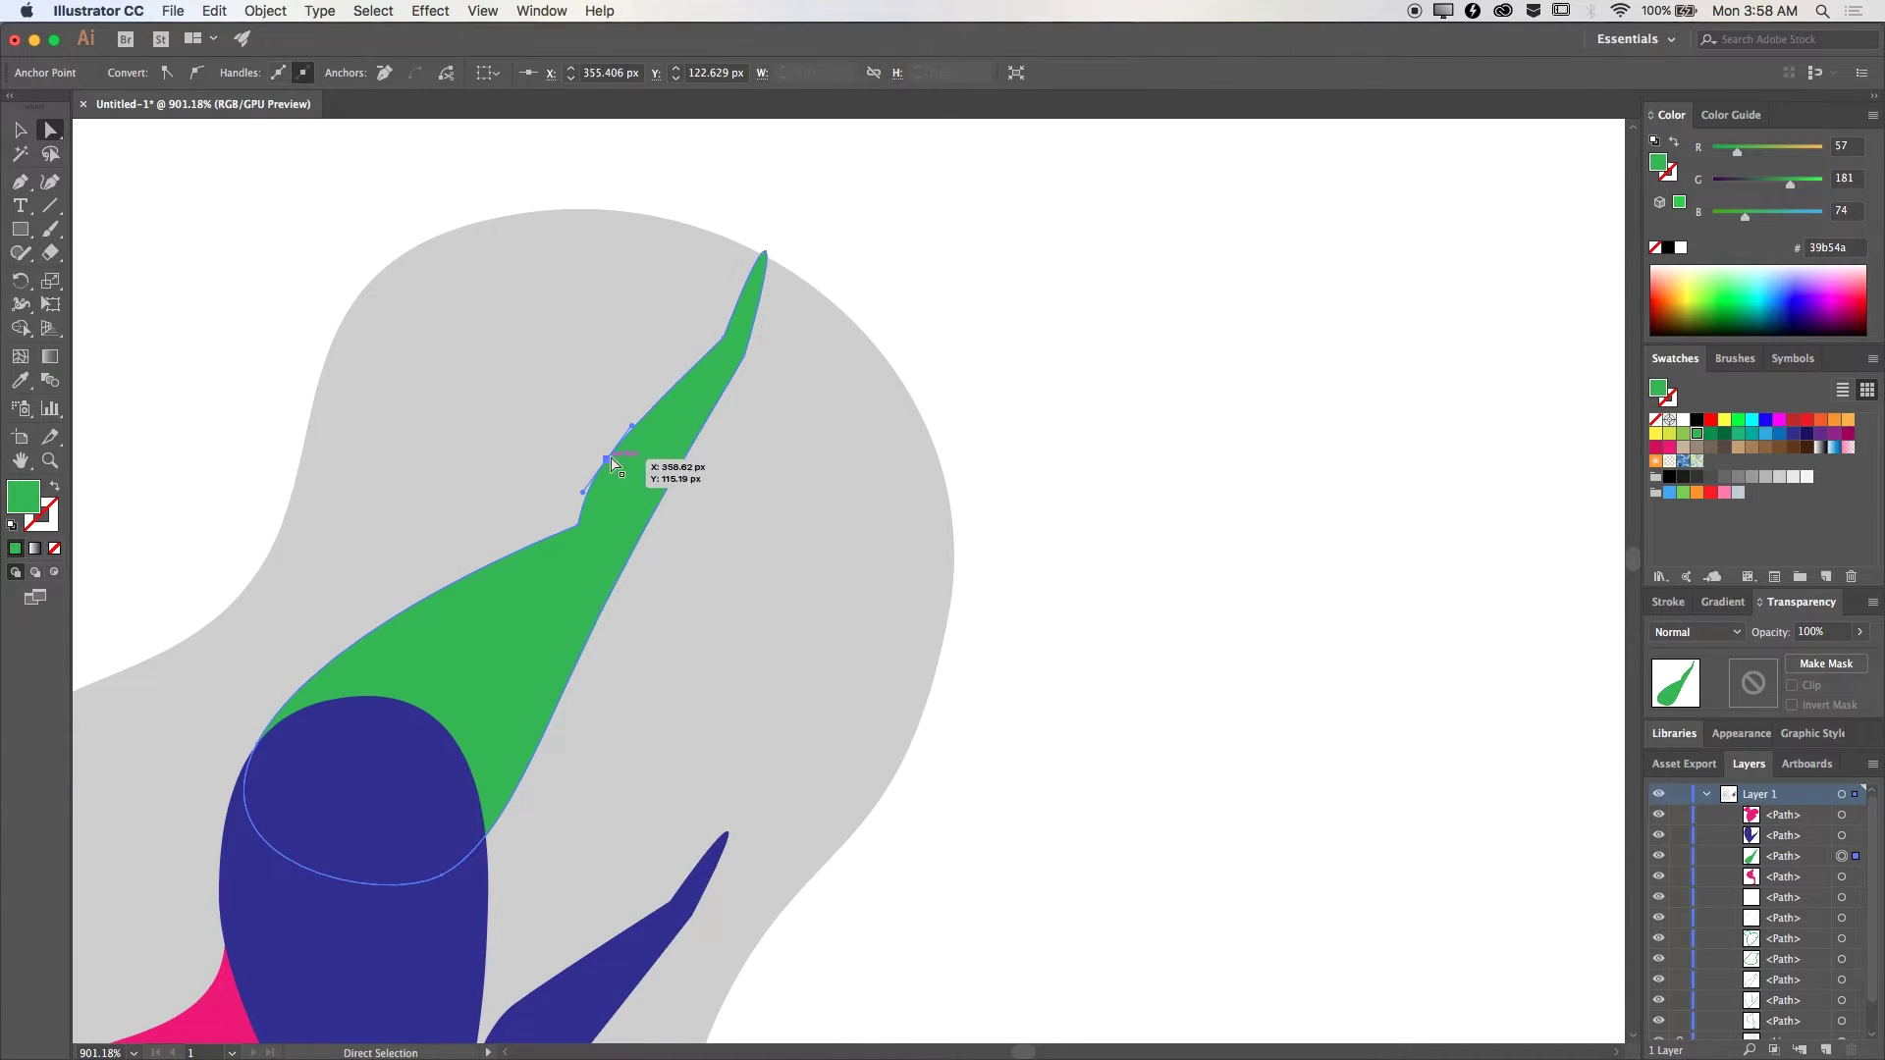
{"action": "left_click_drag", "start_coordinate": [761, 271], "coordinate": [761, 271]}
{"action": "scroll", "coordinate": [994, 354], "scroll_direction": "down", "scroll_amount": 3}
{"action": "scroll", "coordinate": [633, 392], "scroll_direction": "up", "scroll_amount": 3}
{"action": "left_click_drag", "start_coordinate": [633, 393], "coordinate": [636, 393]}
{"action": "scroll", "coordinate": [1078, 526], "scroll_direction": "down", "scroll_amount": 3}
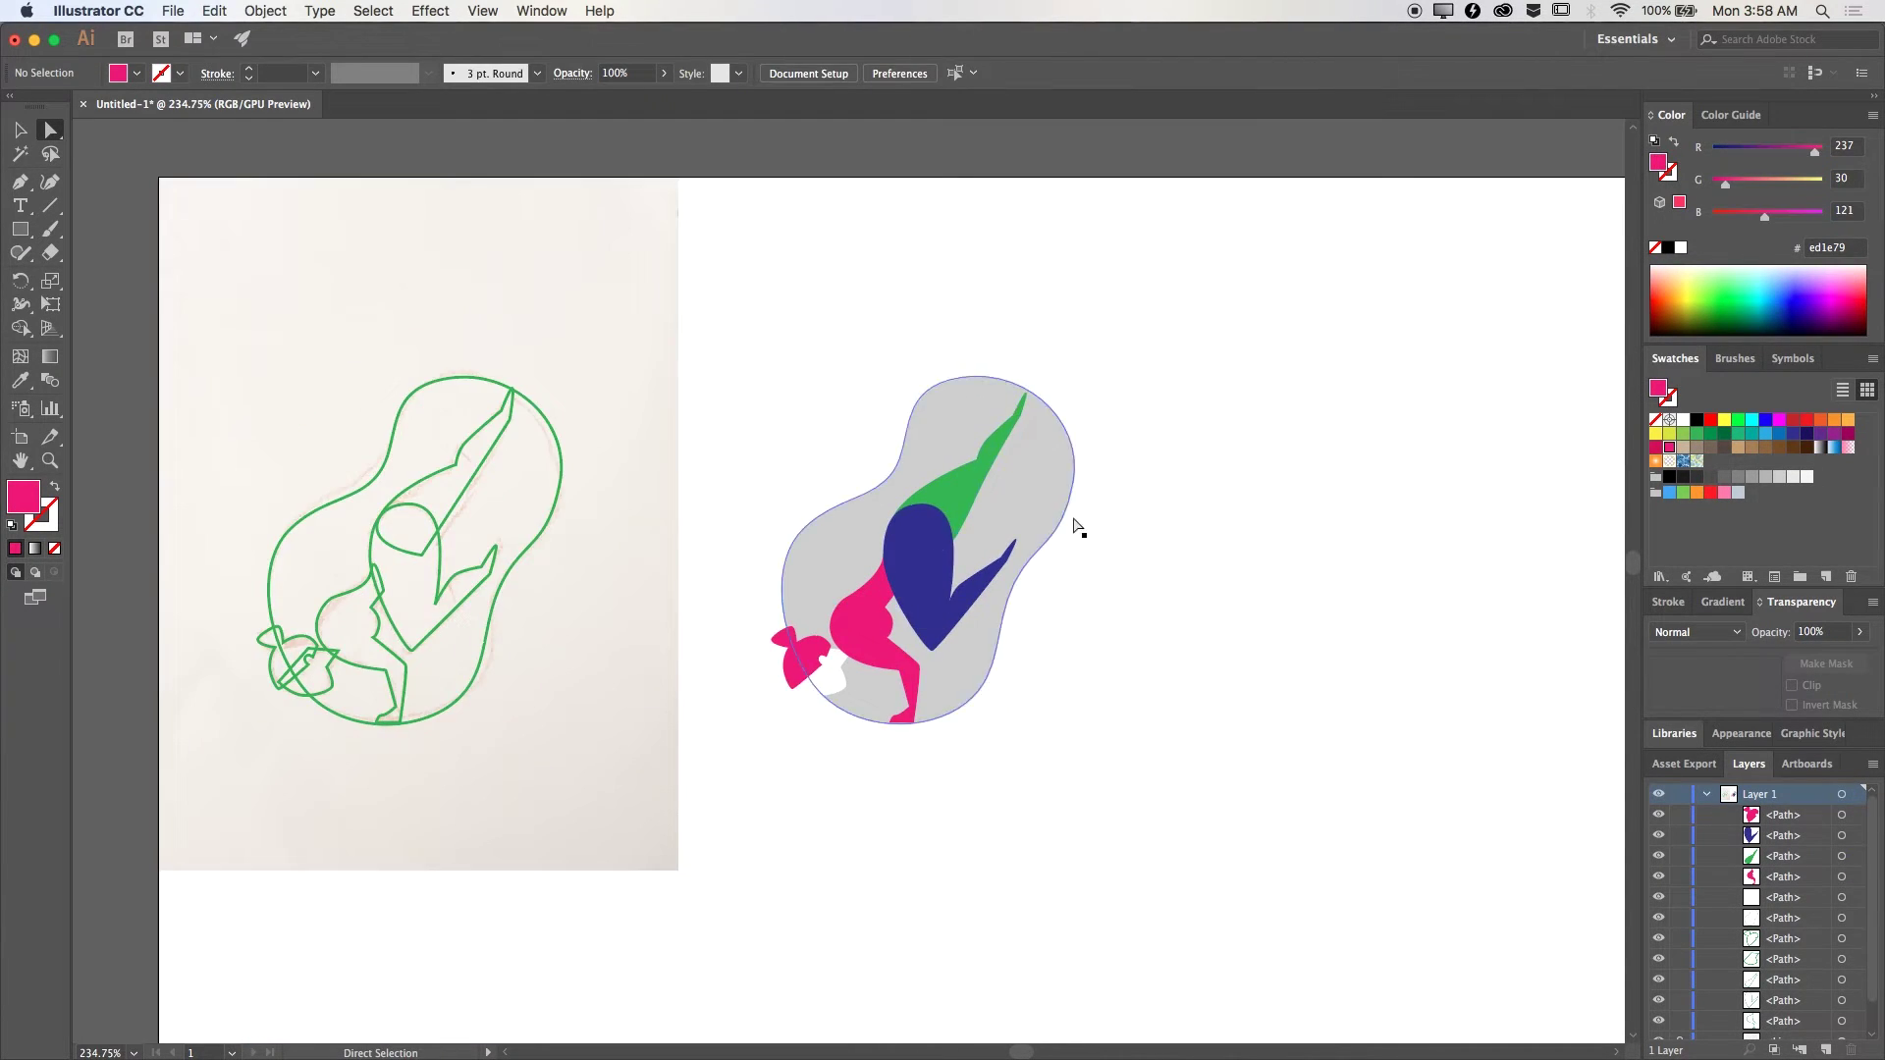
{"action": "scroll", "coordinate": [517, 270], "scroll_direction": "up", "scroll_amount": 3}
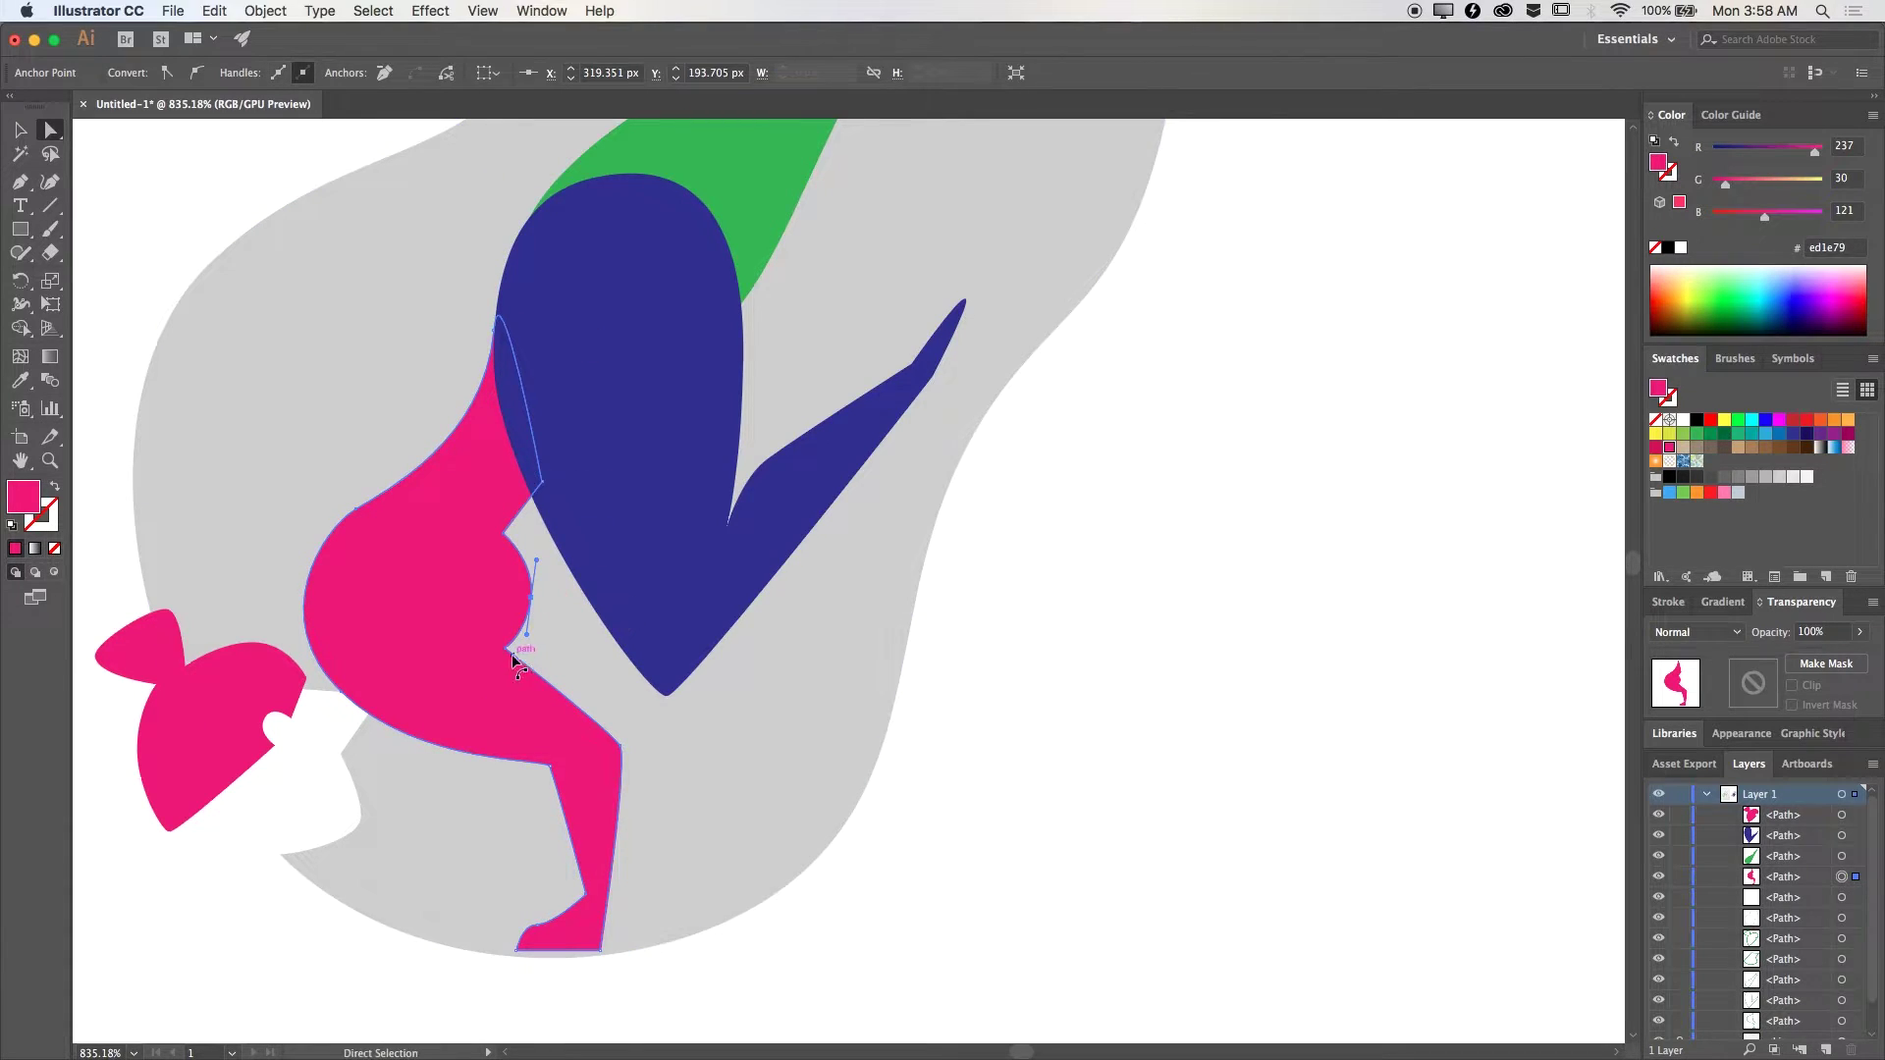
{"action": "scroll", "coordinate": [855, 942], "scroll_direction": "down", "scroll_amount": 3}
{"action": "scroll", "coordinate": [601, 972], "scroll_direction": "up", "scroll_amount": 5}
Step: Adjust the pink foot and white face anchors, then make the head navy
{"action": "left_click", "coordinate": [298, 945]}
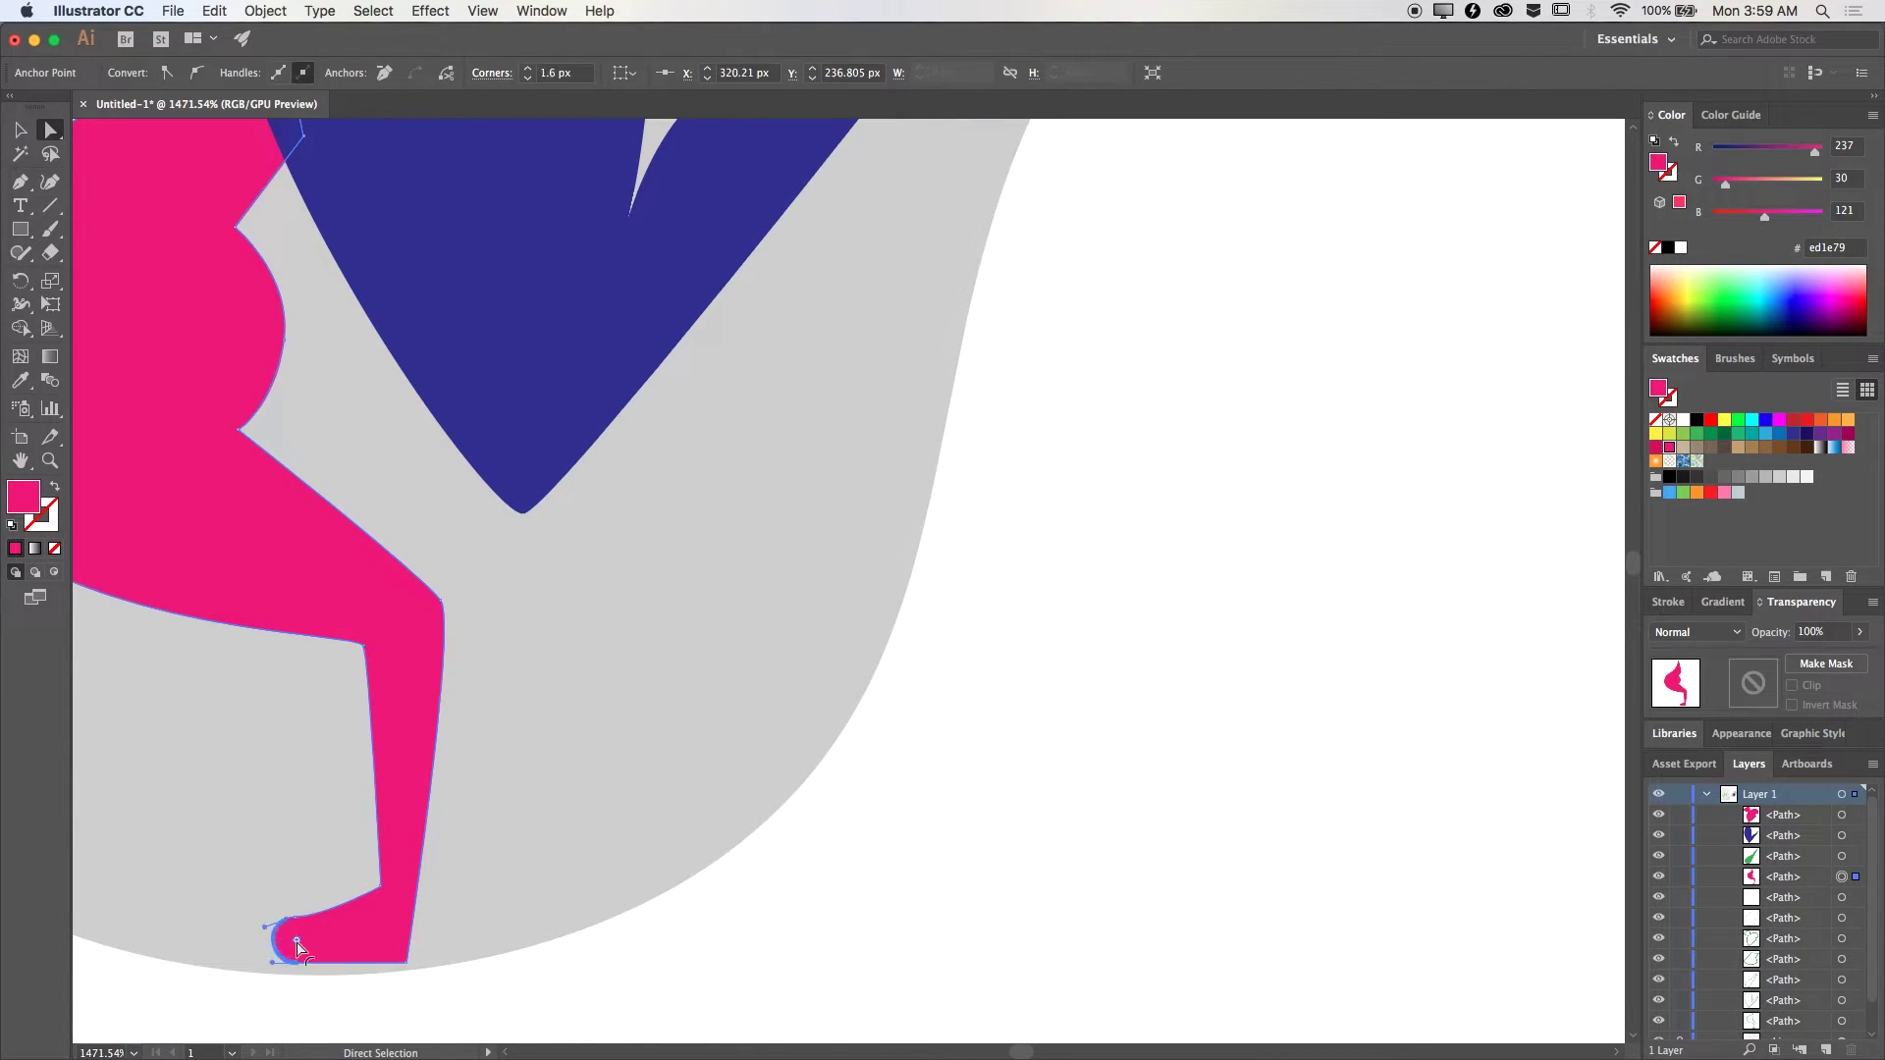
{"action": "left_click", "coordinate": [848, 923]}
{"action": "scroll", "coordinate": [848, 923], "scroll_direction": "down", "scroll_amount": 3}
{"action": "left_click", "coordinate": [334, 694]}
{"action": "key", "text": "v"}
{"action": "left_click", "coordinate": [295, 726]}
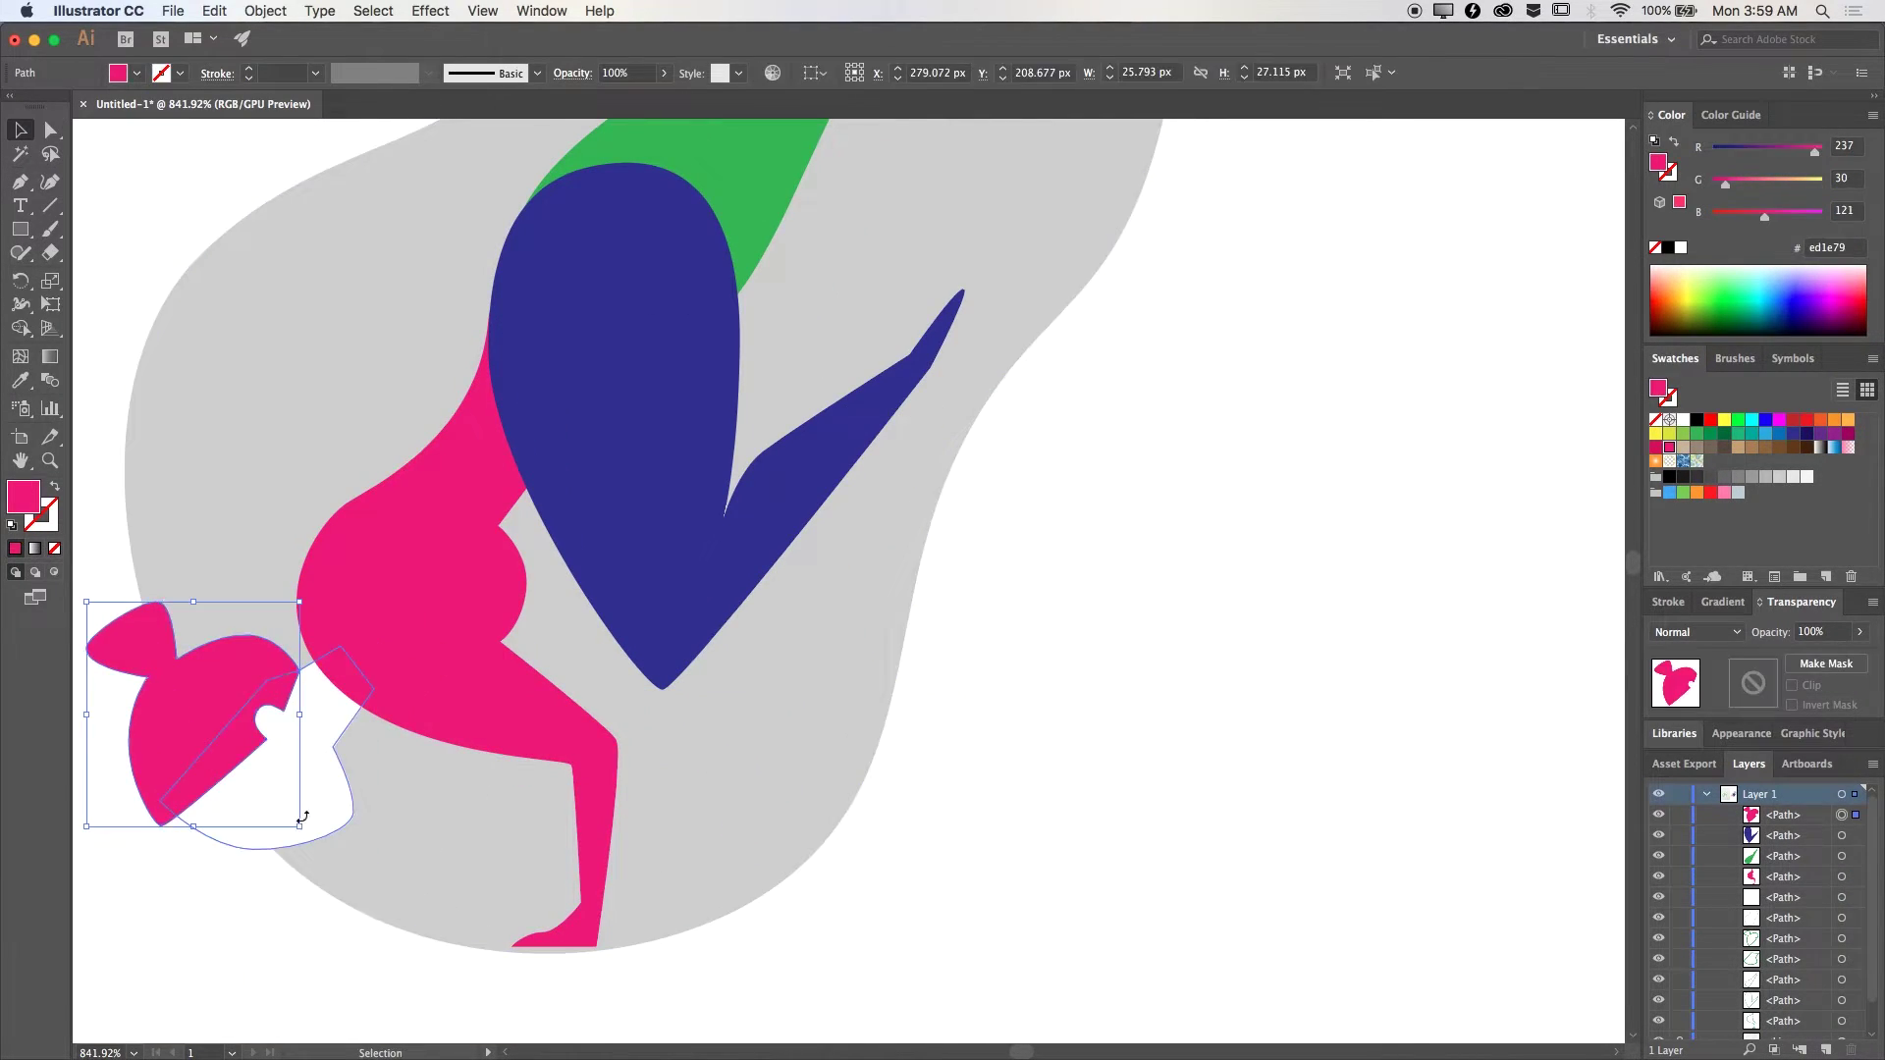
{"action": "key", "text": "a"}
{"action": "left_click", "coordinate": [274, 757]}
{"action": "scroll", "coordinate": [274, 757], "scroll_direction": "left", "scroll_amount": 10}
{"action": "key", "text": "v"}
{"action": "scroll", "coordinate": [1482, 682], "scroll_direction": "down", "scroll_amount": 5}
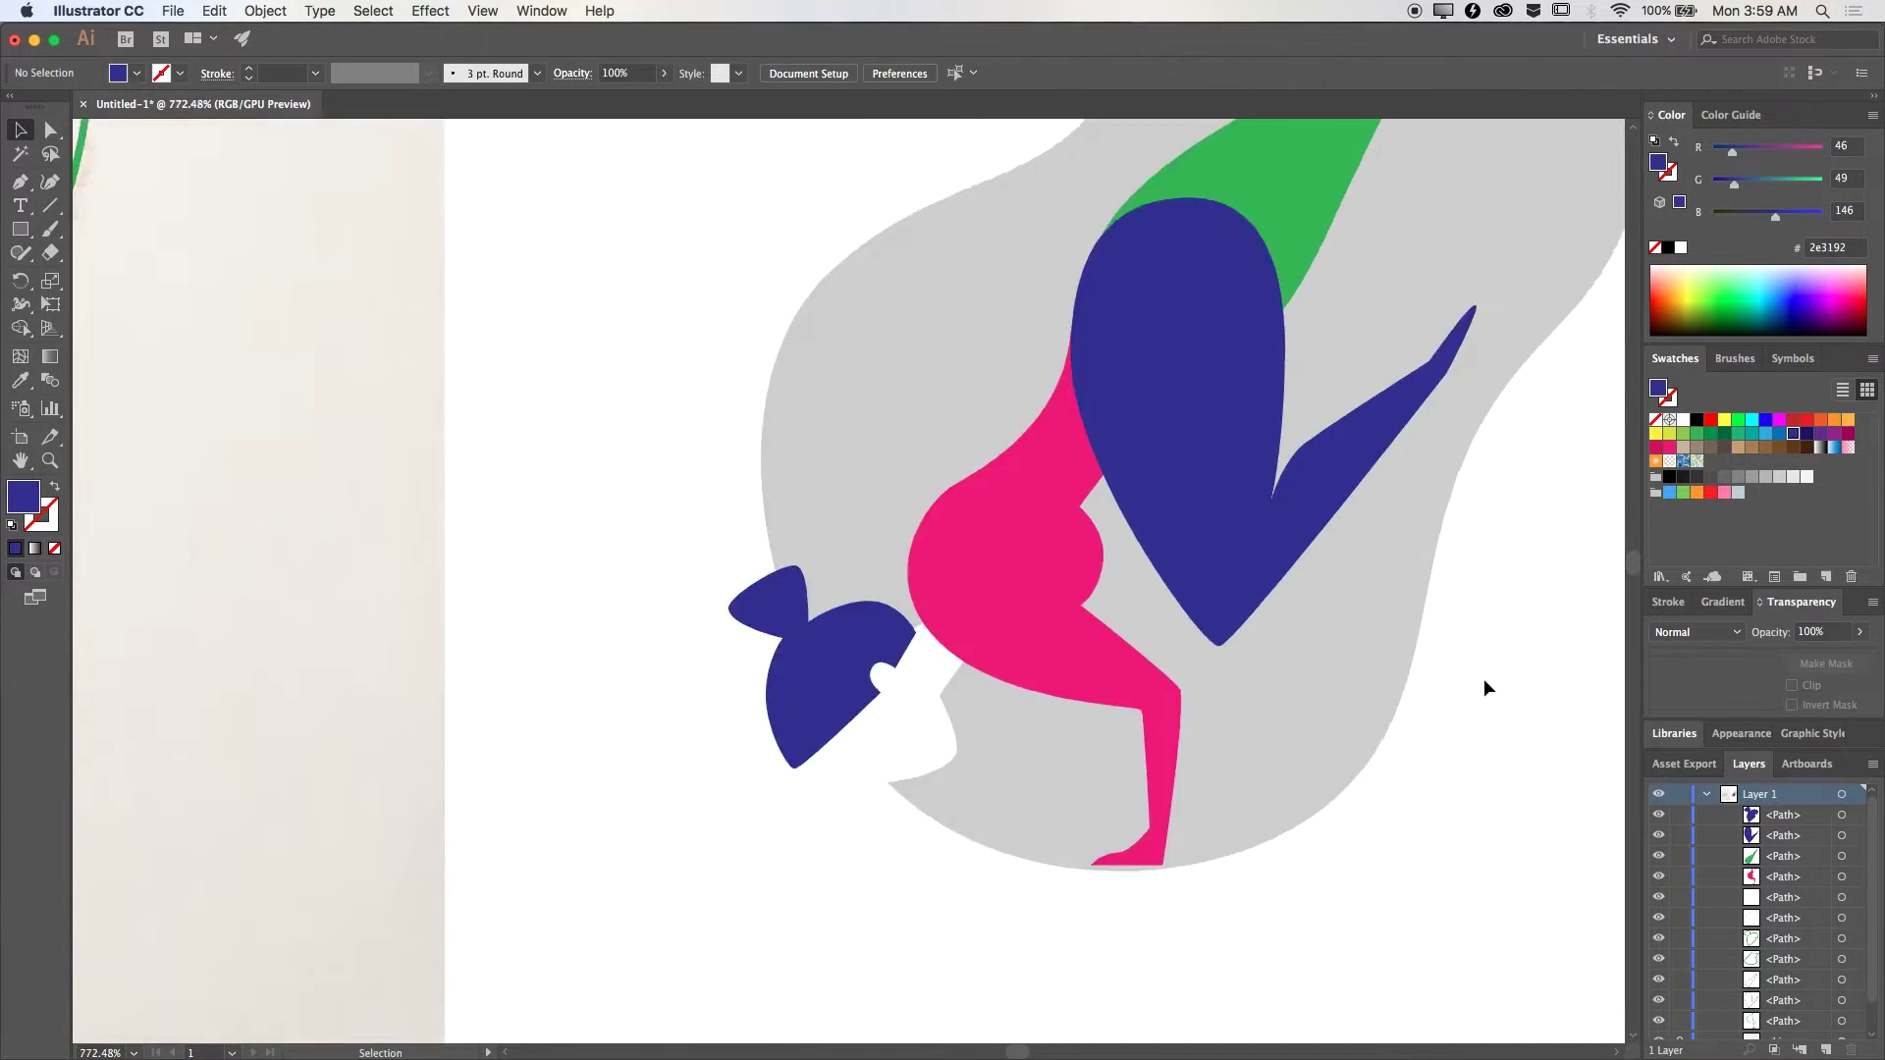
{"action": "left_click", "coordinate": [700, 609]}
Step: Duplicate the coloured figure to the right and reflect the copy across the vertical axis
{"action": "left_click_drag", "start_coordinate": [693, 582], "coordinate": [1234, 585]}
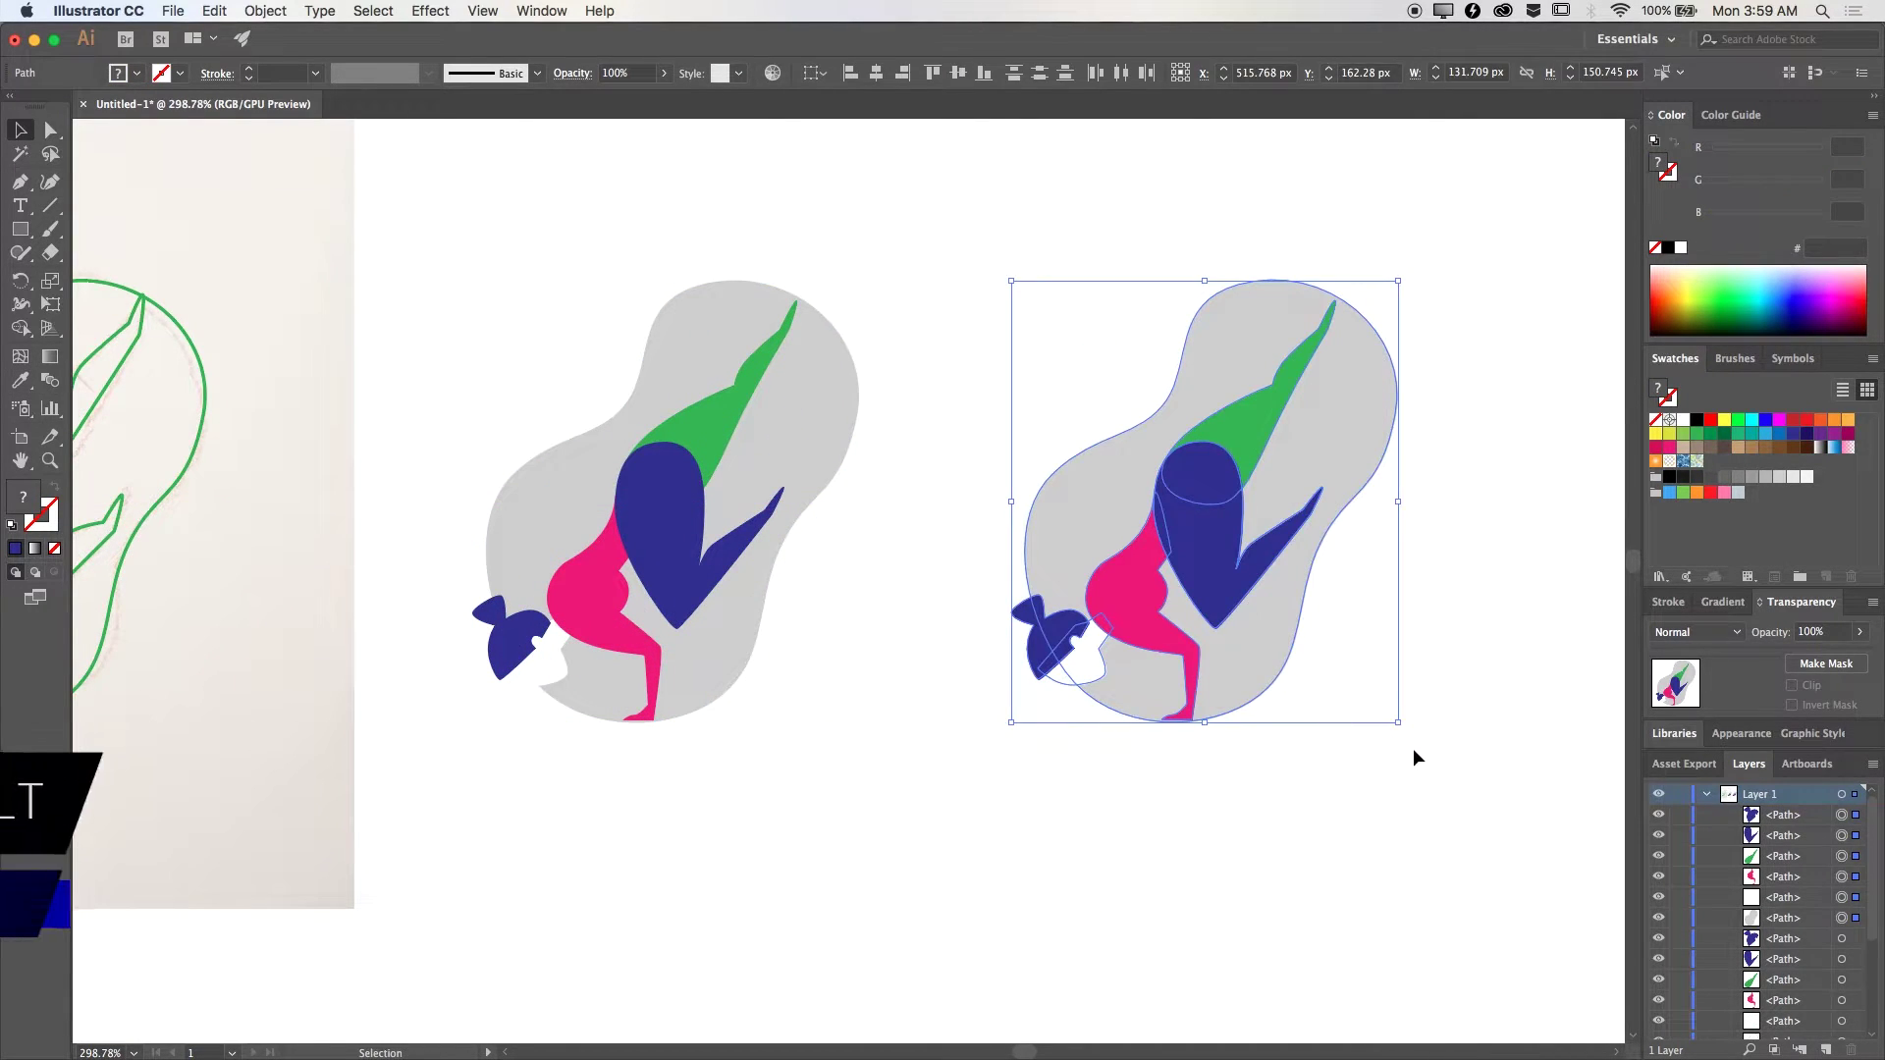
{"action": "left_click", "coordinate": [1412, 748]}
{"action": "left_click_drag", "start_coordinate": [1412, 749], "coordinate": [629, 164]}
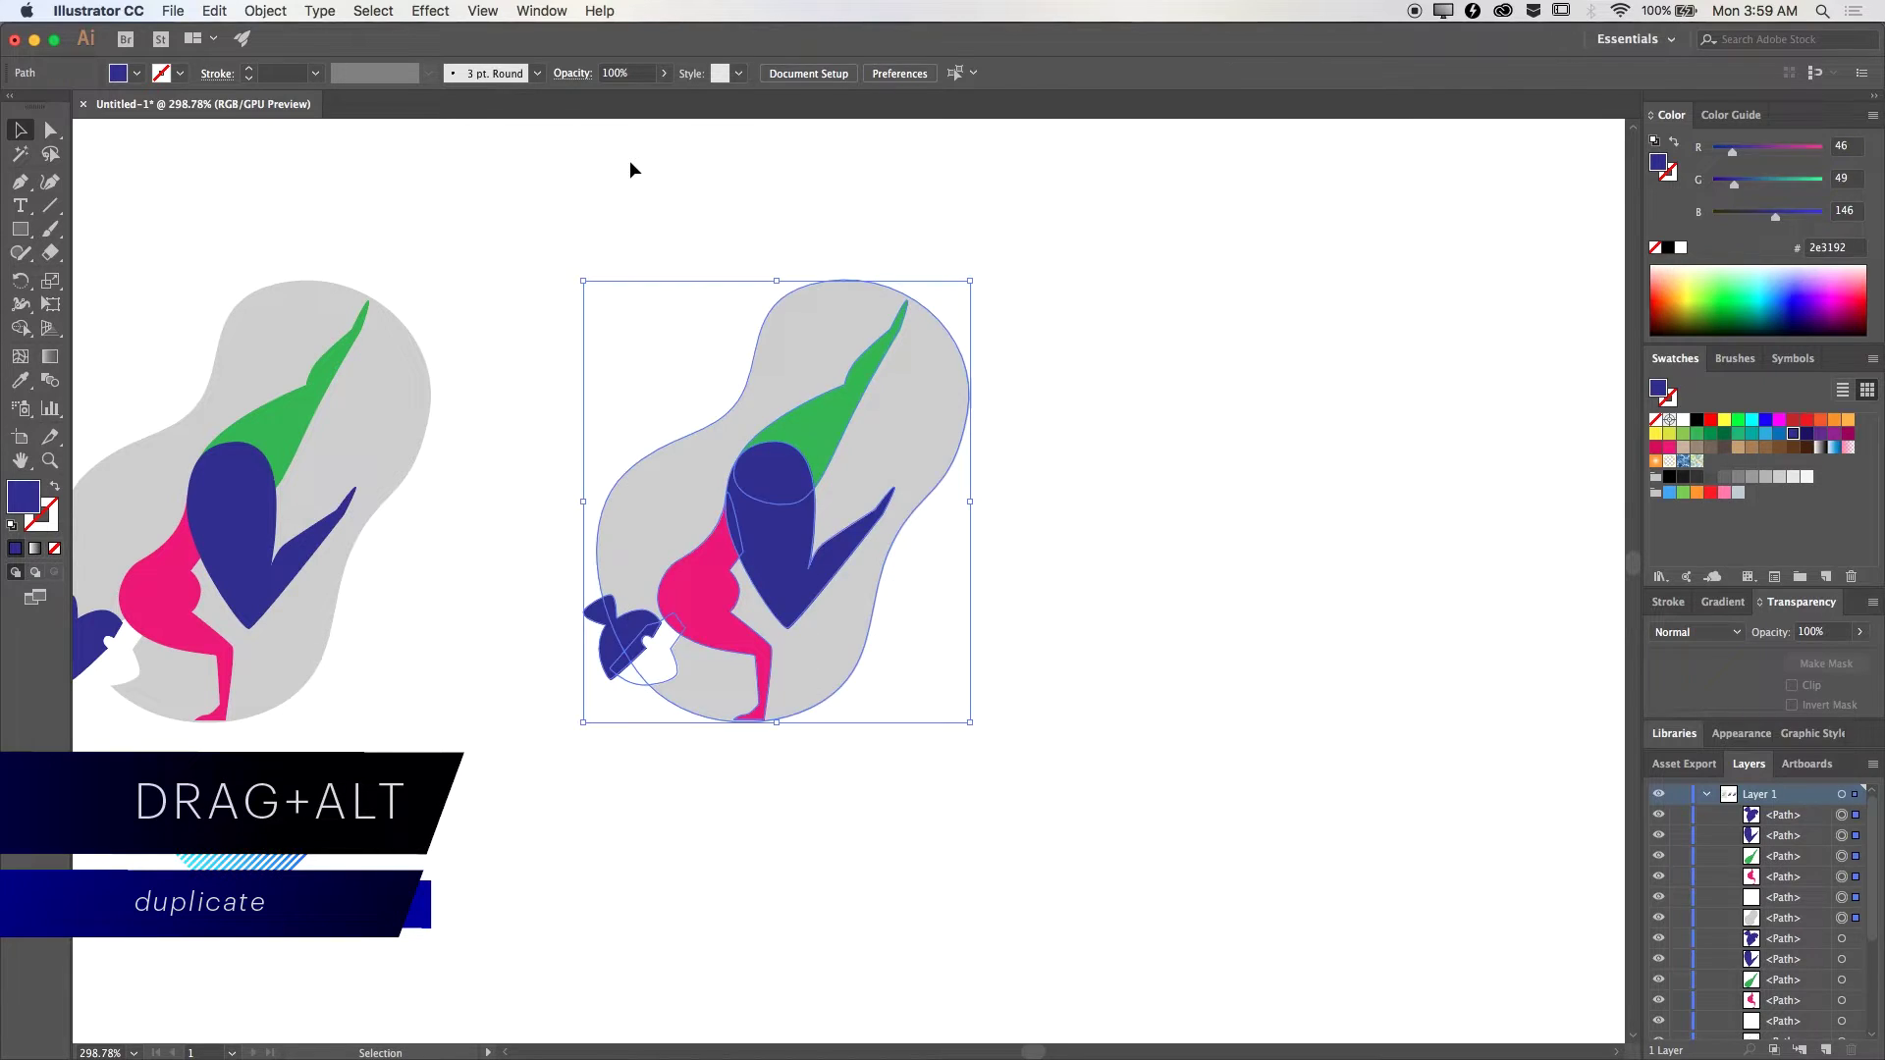
{"action": "right_click", "coordinate": [807, 555]}
{"action": "mouse_move", "coordinate": [913, 811]}
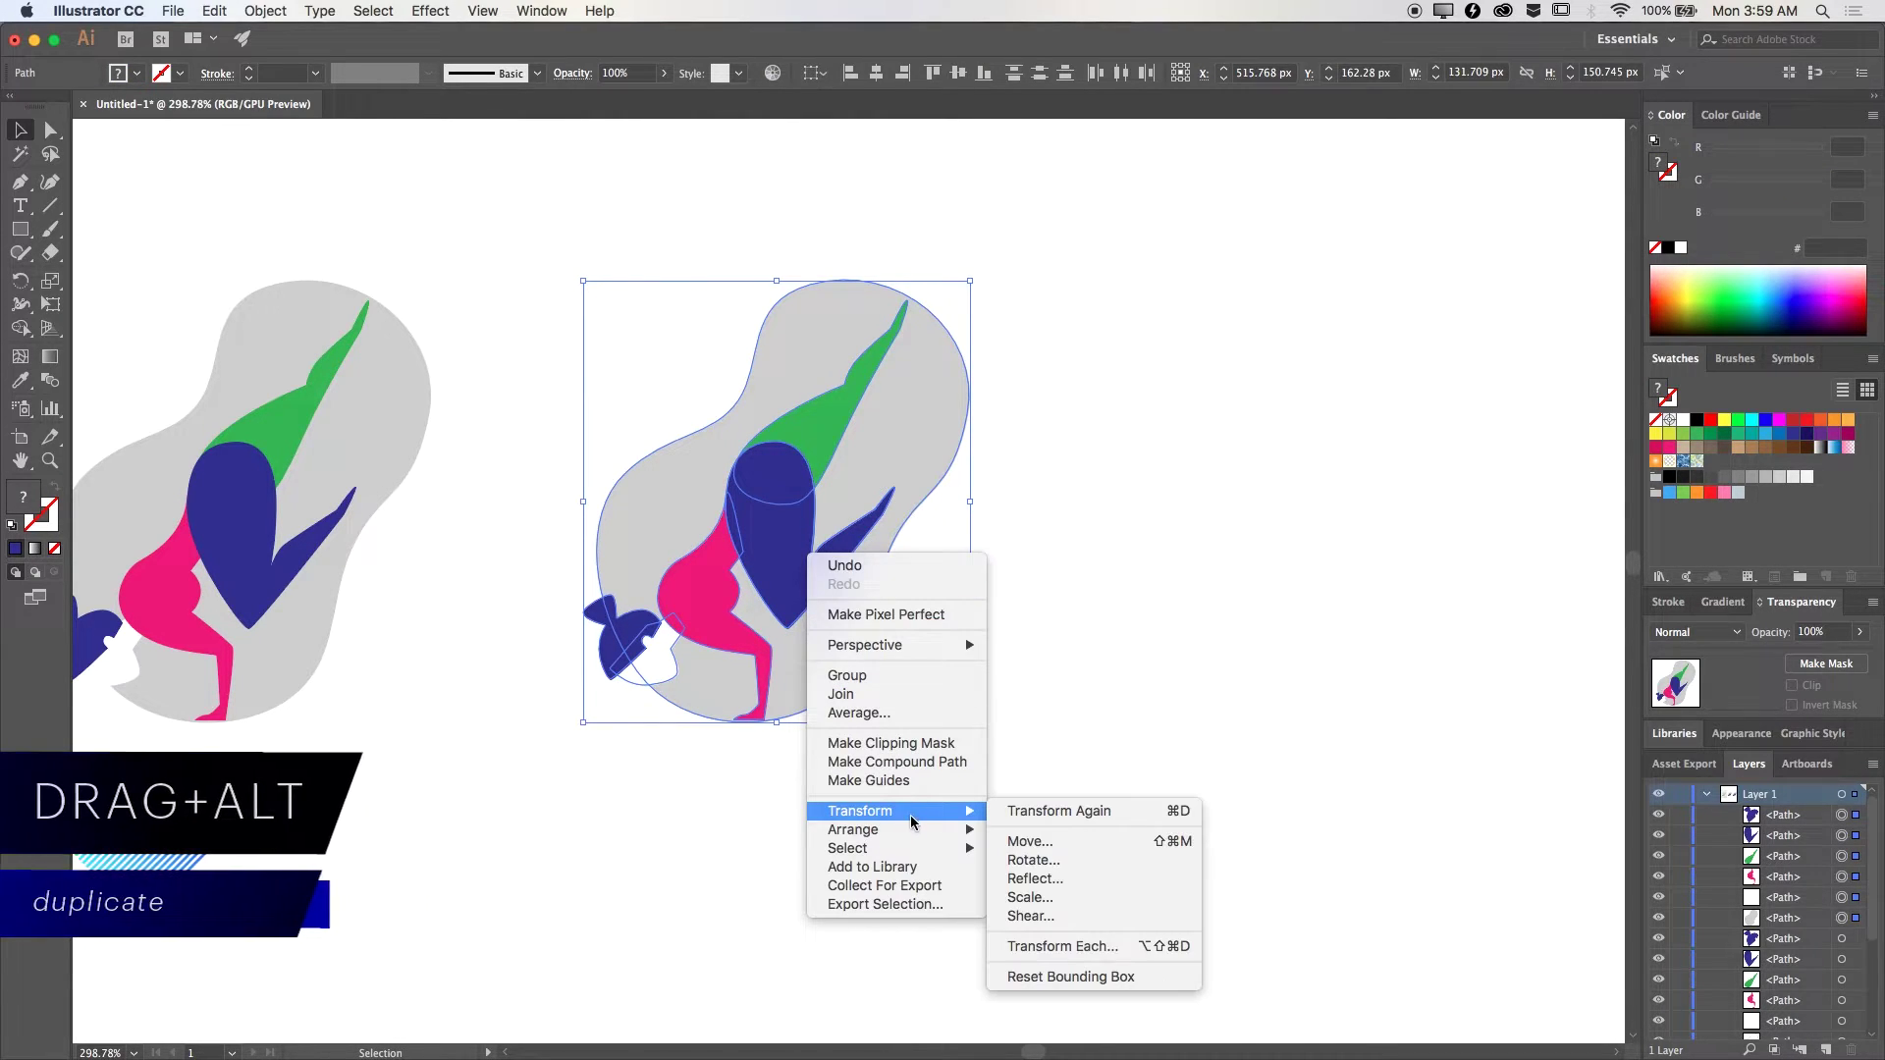
{"action": "left_click", "coordinate": [1128, 879]}
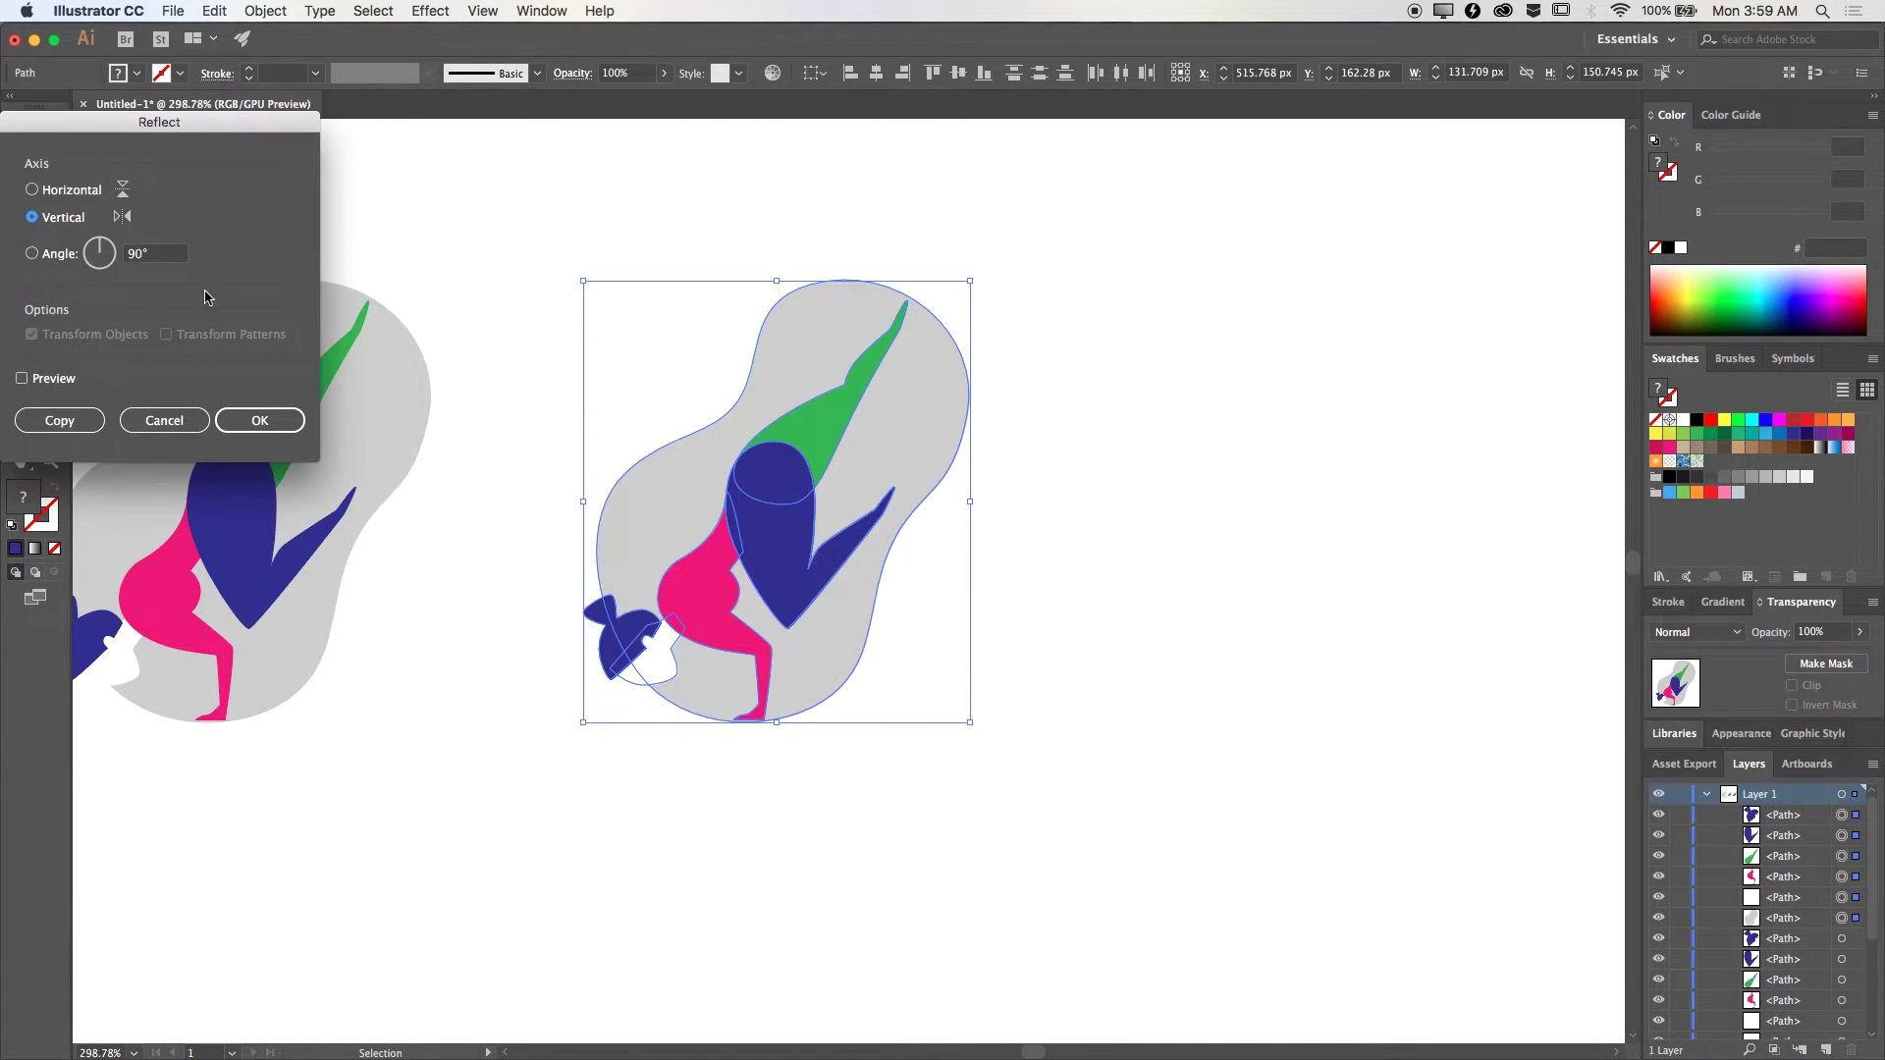
{"action": "left_click", "coordinate": [298, 430]}
{"action": "left_click", "coordinate": [1211, 656]}
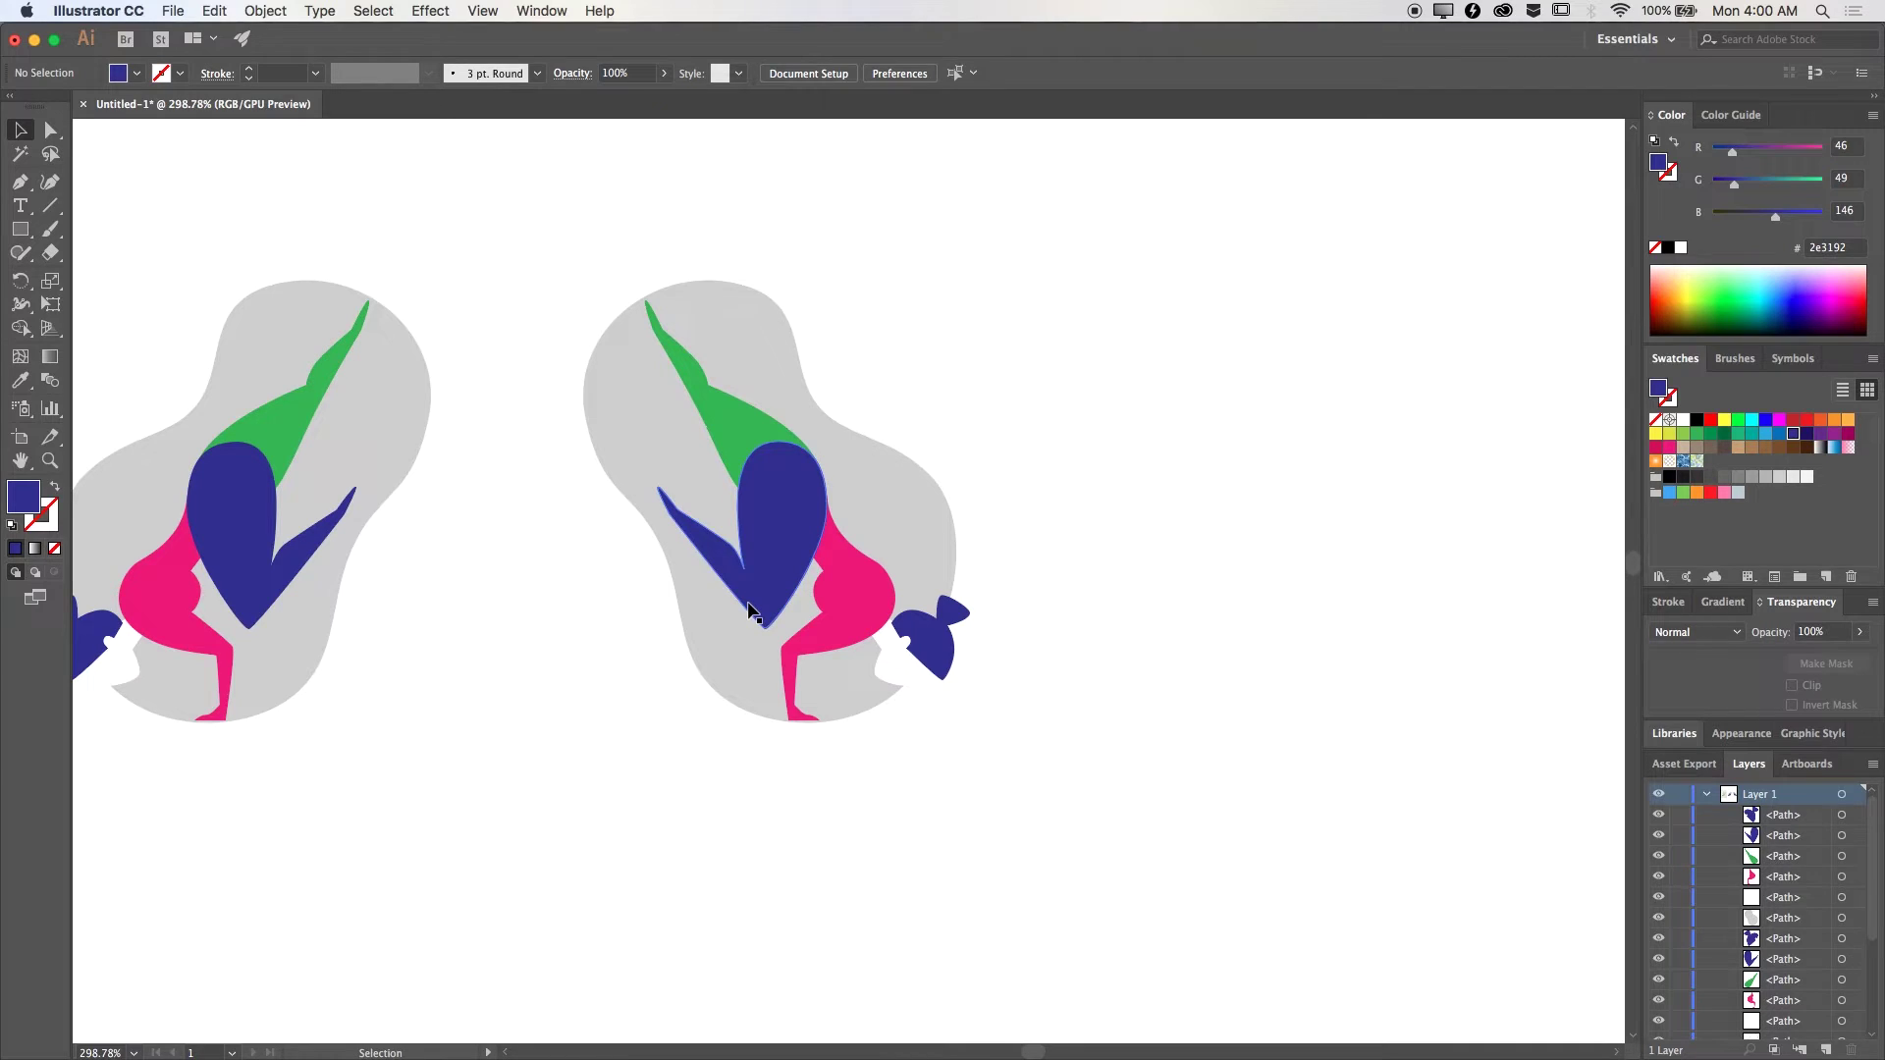
Step: On the mirrored figure, select the green shape's top anchor and smooth its path
{"action": "scroll", "coordinate": [749, 611], "scroll_direction": "up", "scroll_amount": 3}
{"action": "left_click_drag", "start_coordinate": [737, 415], "coordinate": [789, 676]}
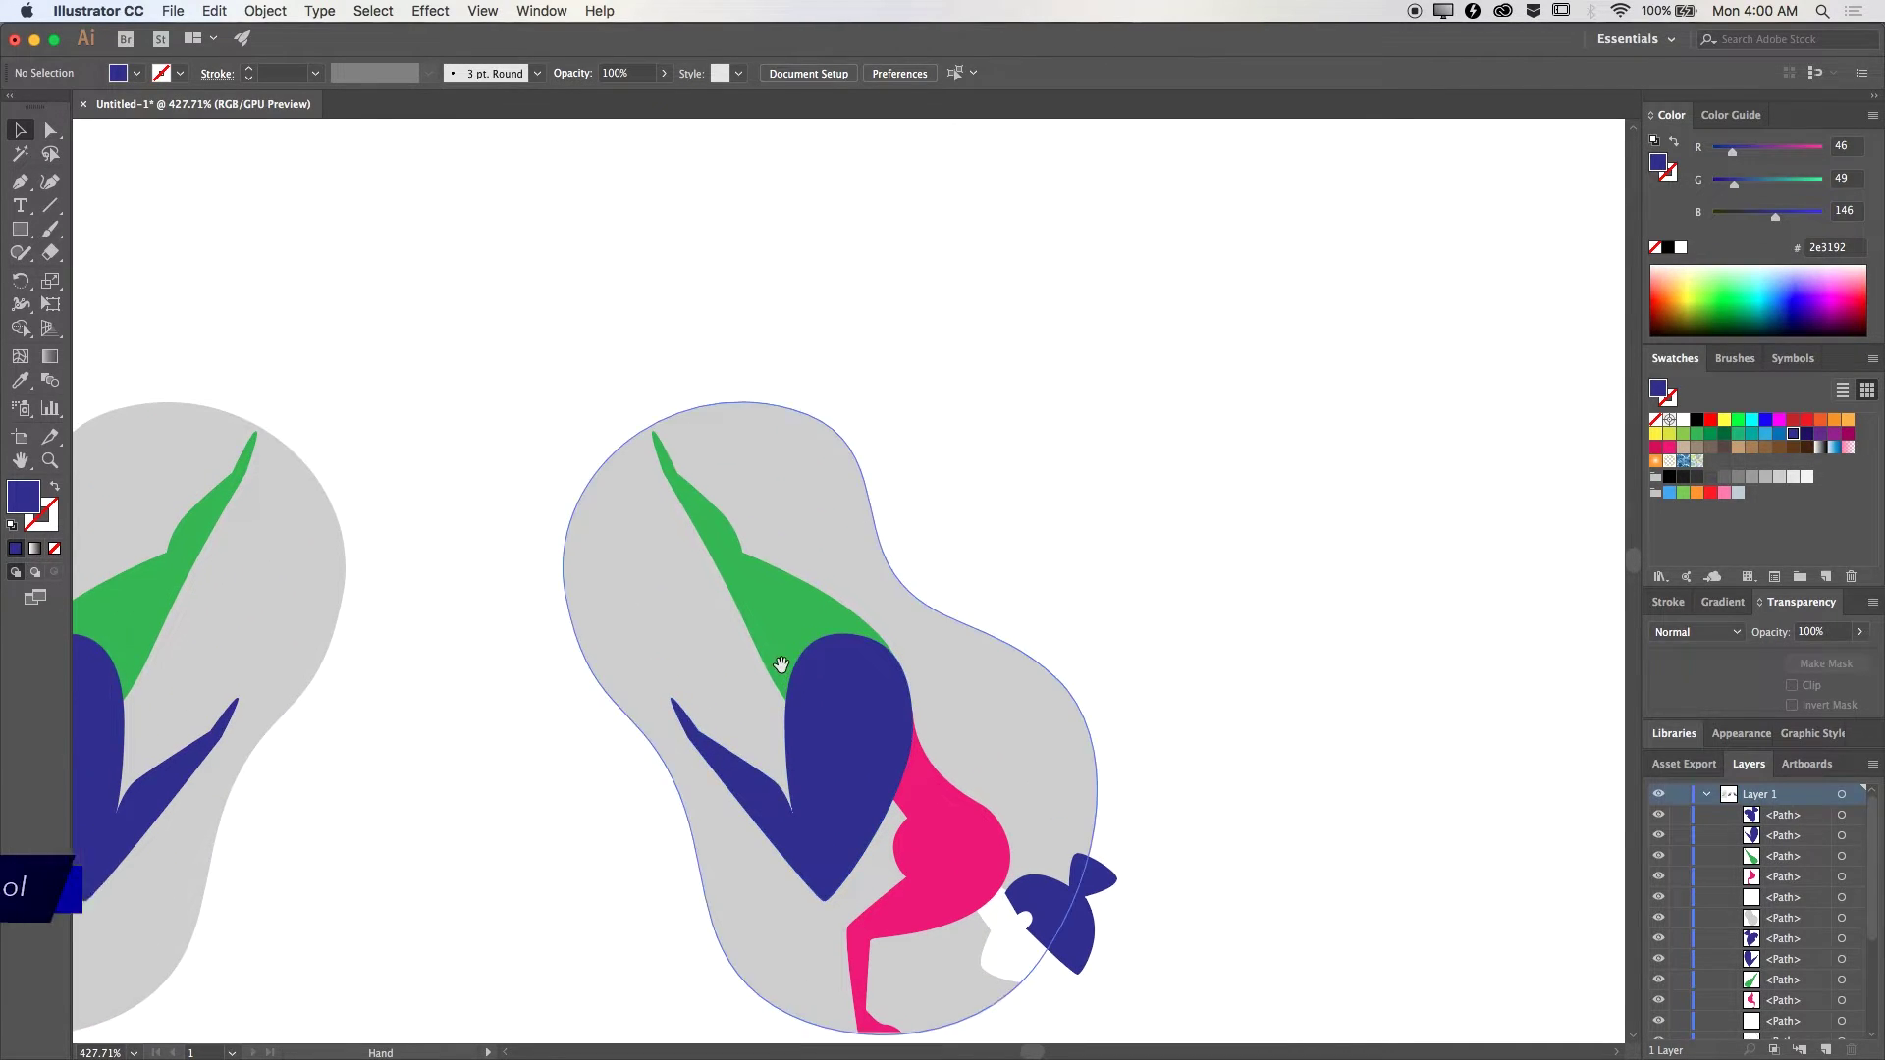
{"action": "key", "text": "a"}
{"action": "left_click", "coordinate": [647, 420]}
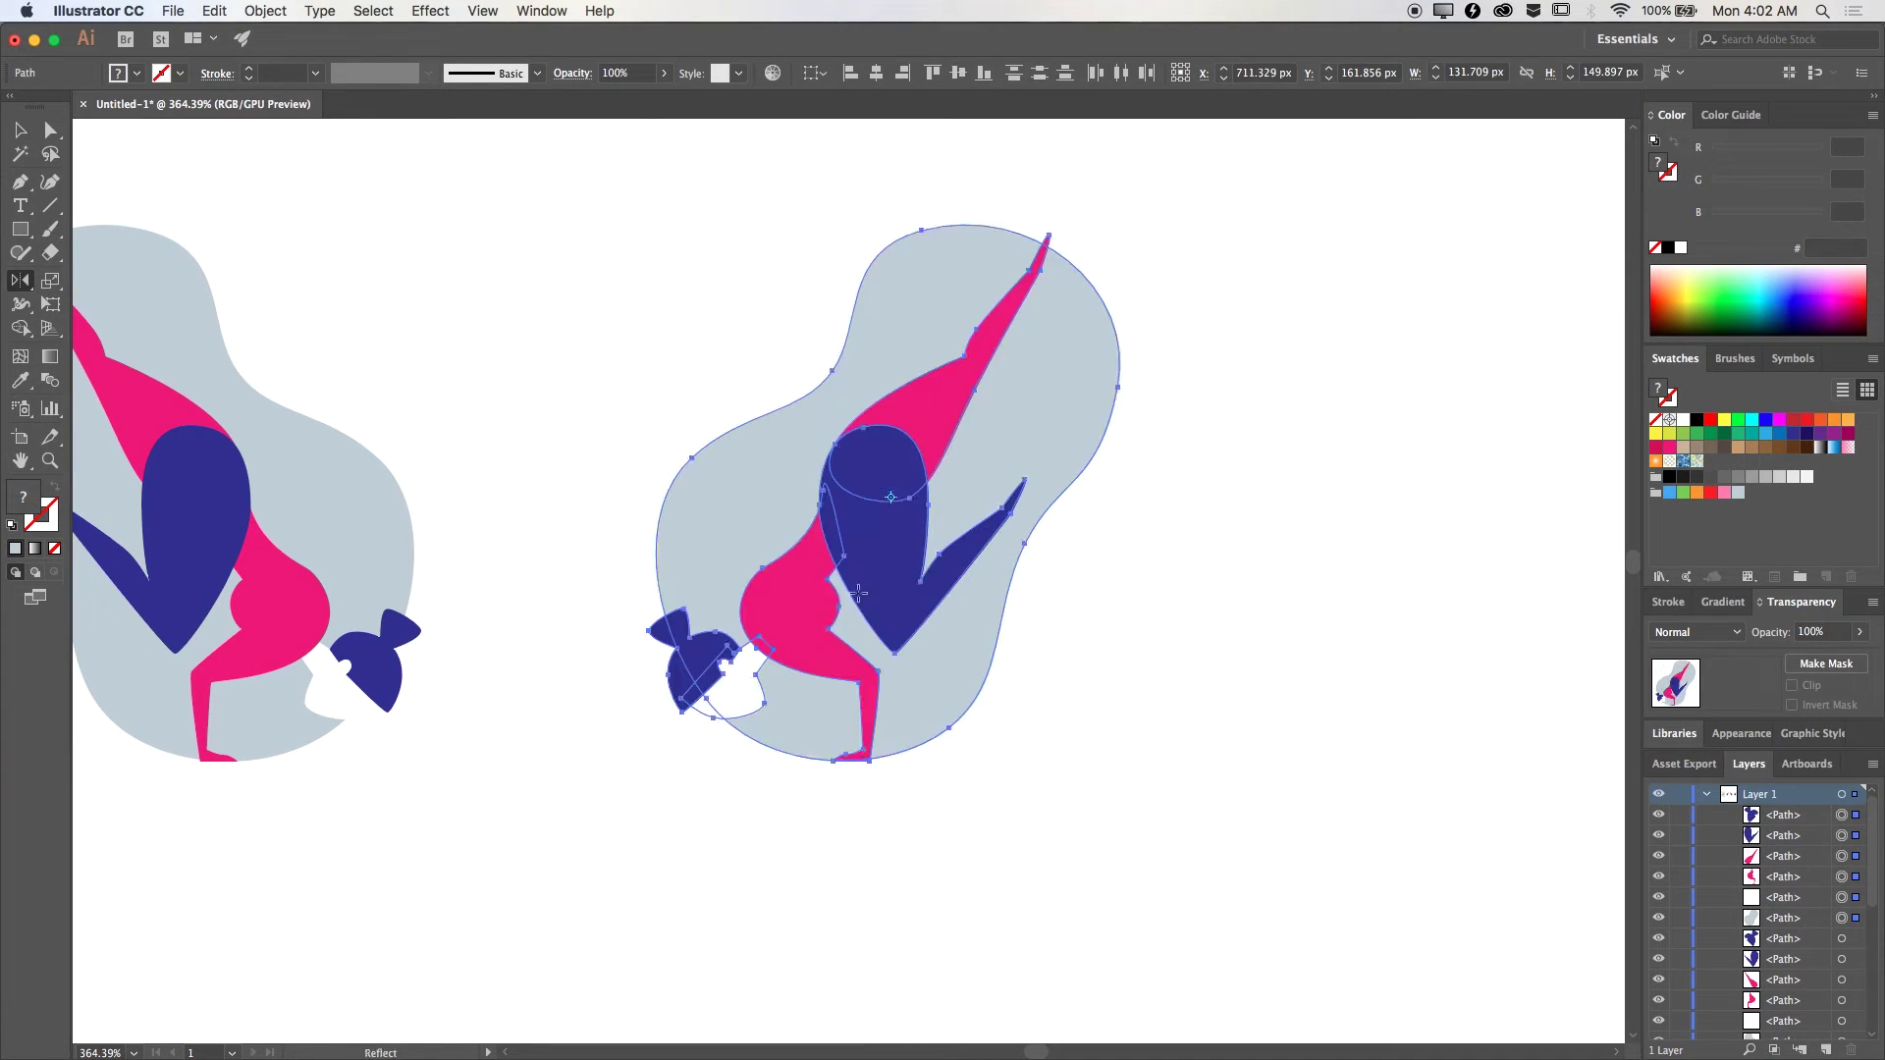
{"action": "left_click", "coordinate": [19, 252]}
{"action": "left_click", "coordinate": [109, 307]}
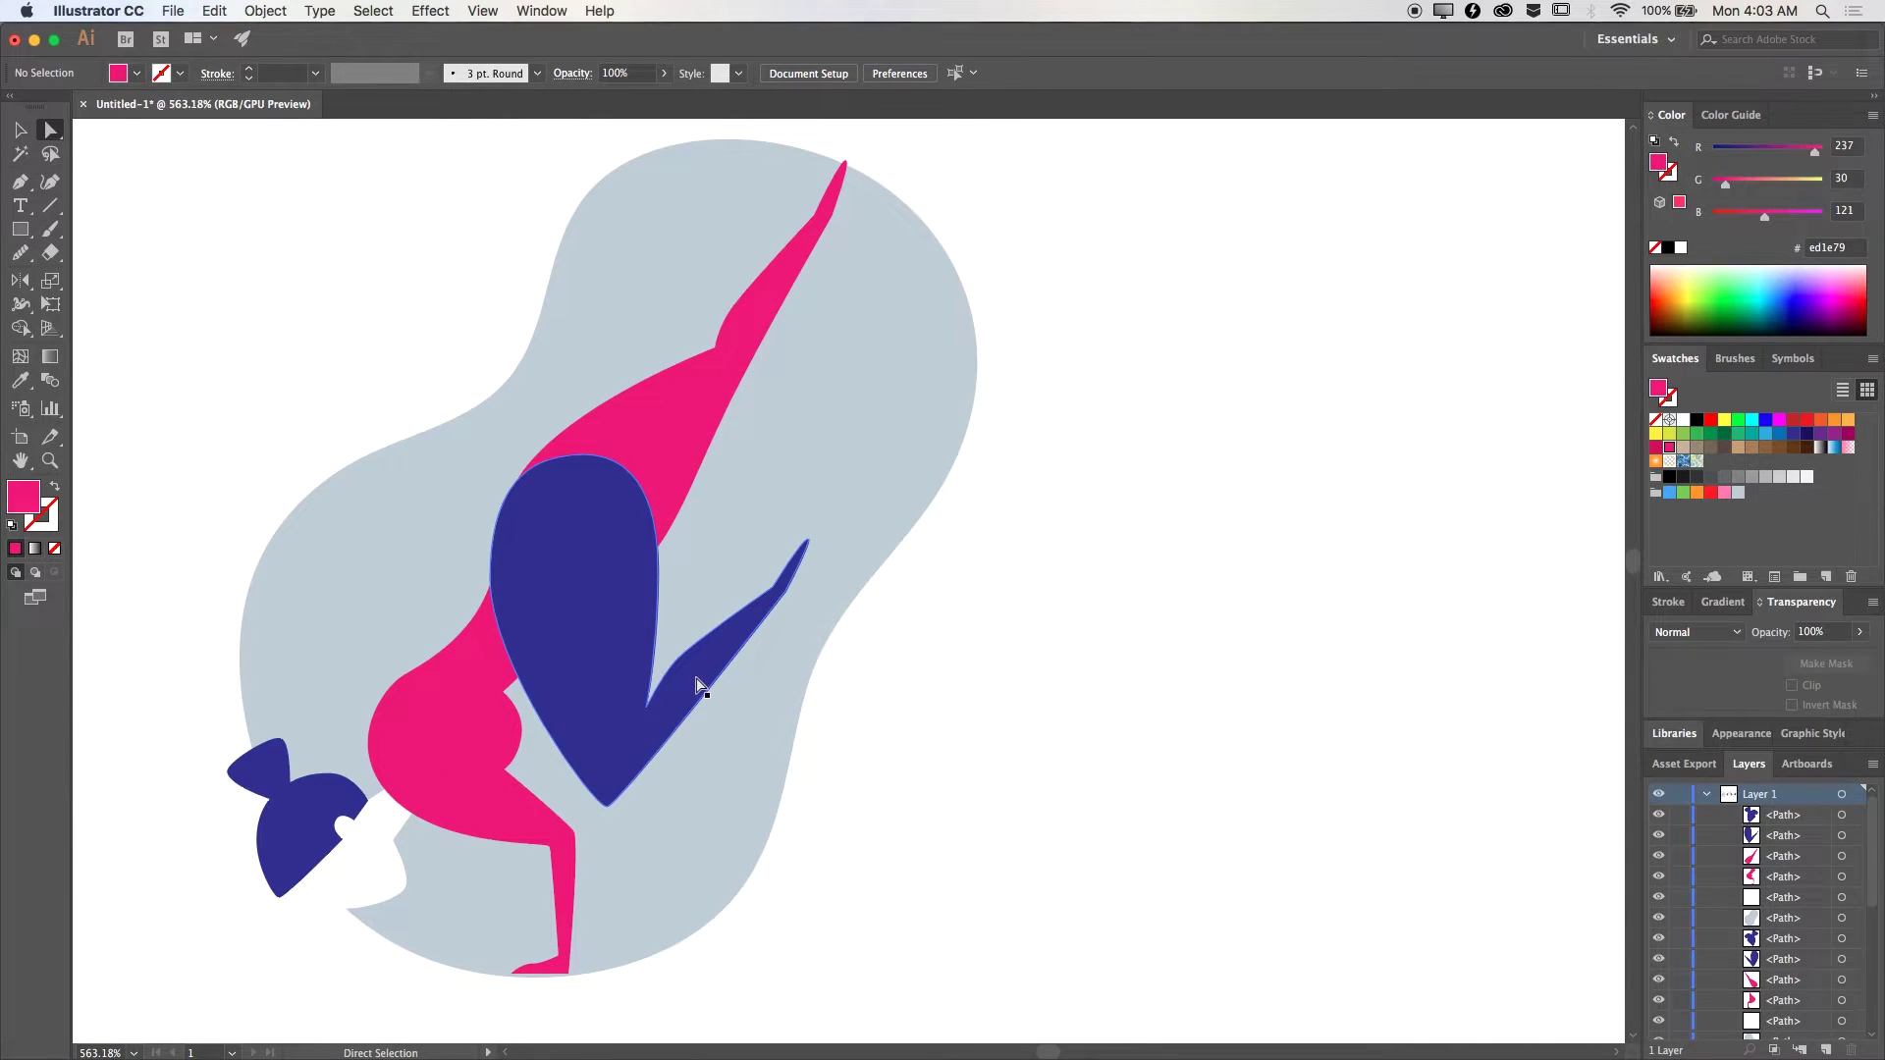
Step: Select the pink leg and the anchors near its tip
{"action": "left_click", "coordinate": [733, 316]}
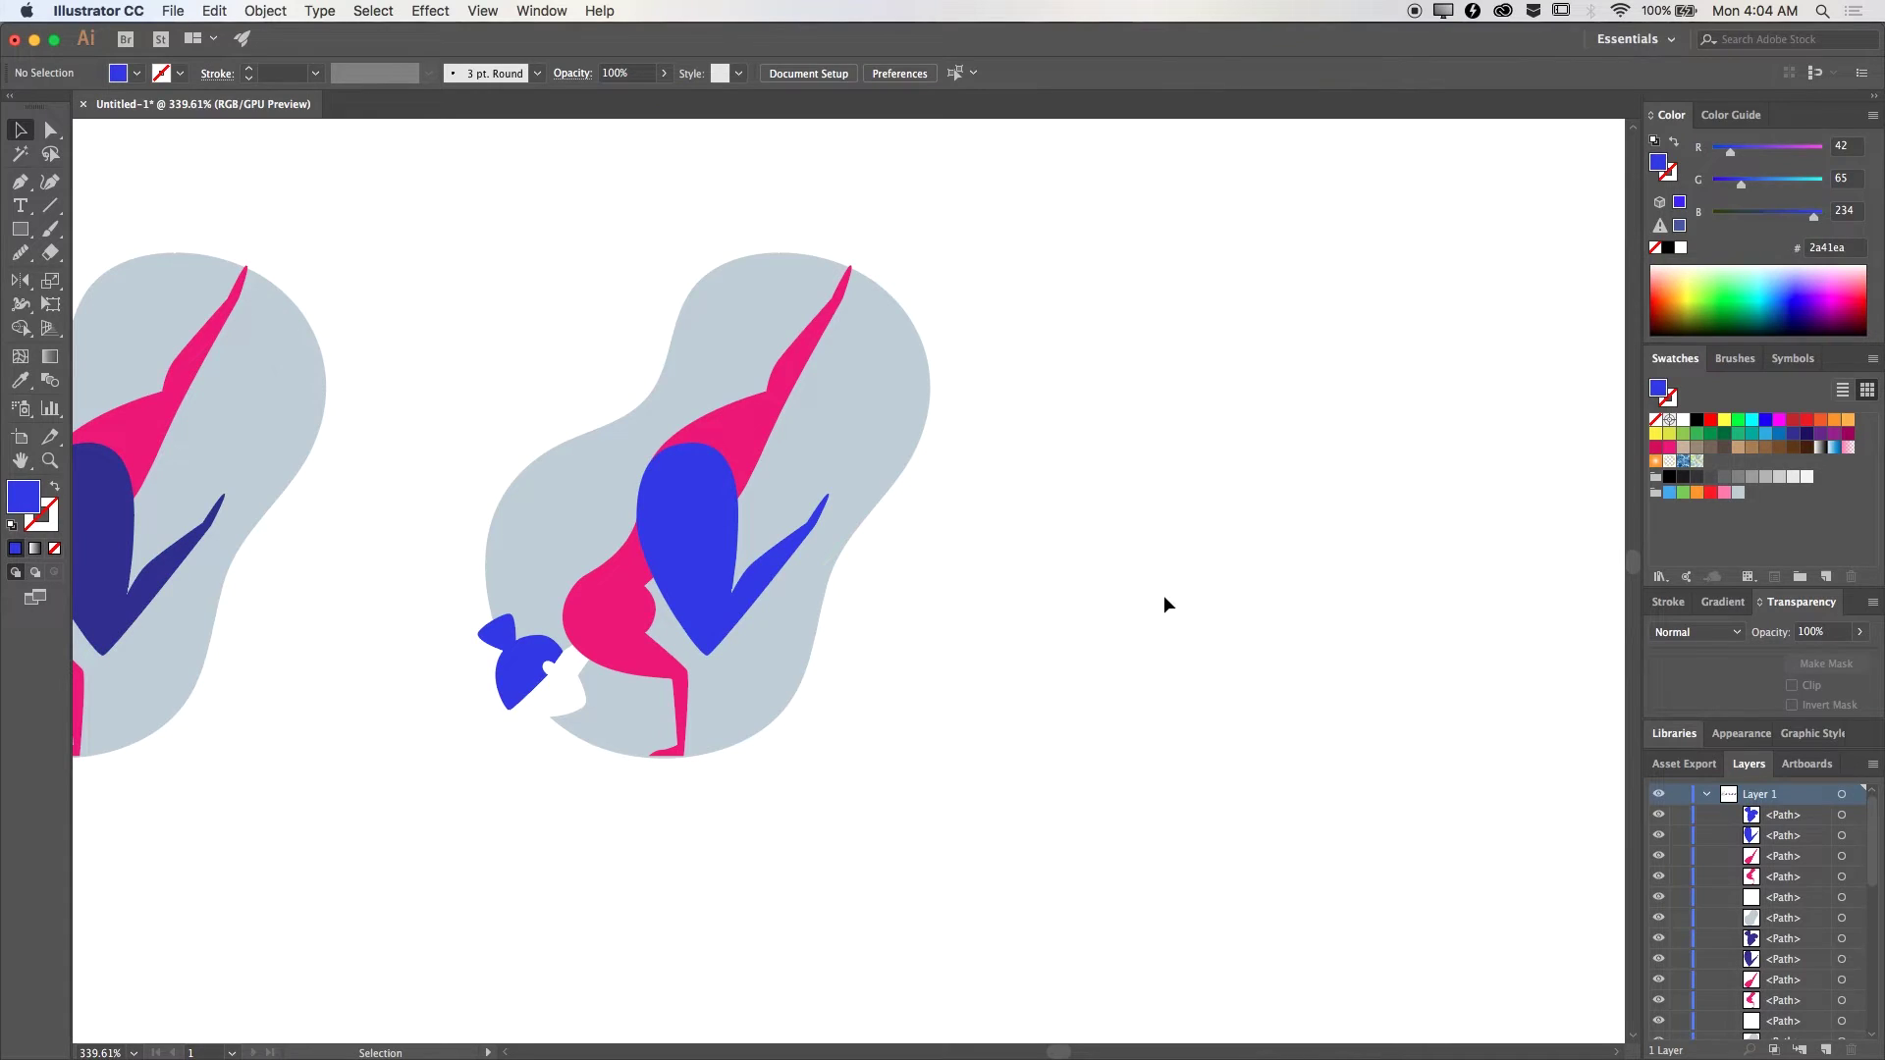
{"action": "left_click", "coordinate": [807, 356]}
{"action": "left_click_drag", "start_coordinate": [783, 321], "coordinate": [825, 362]}
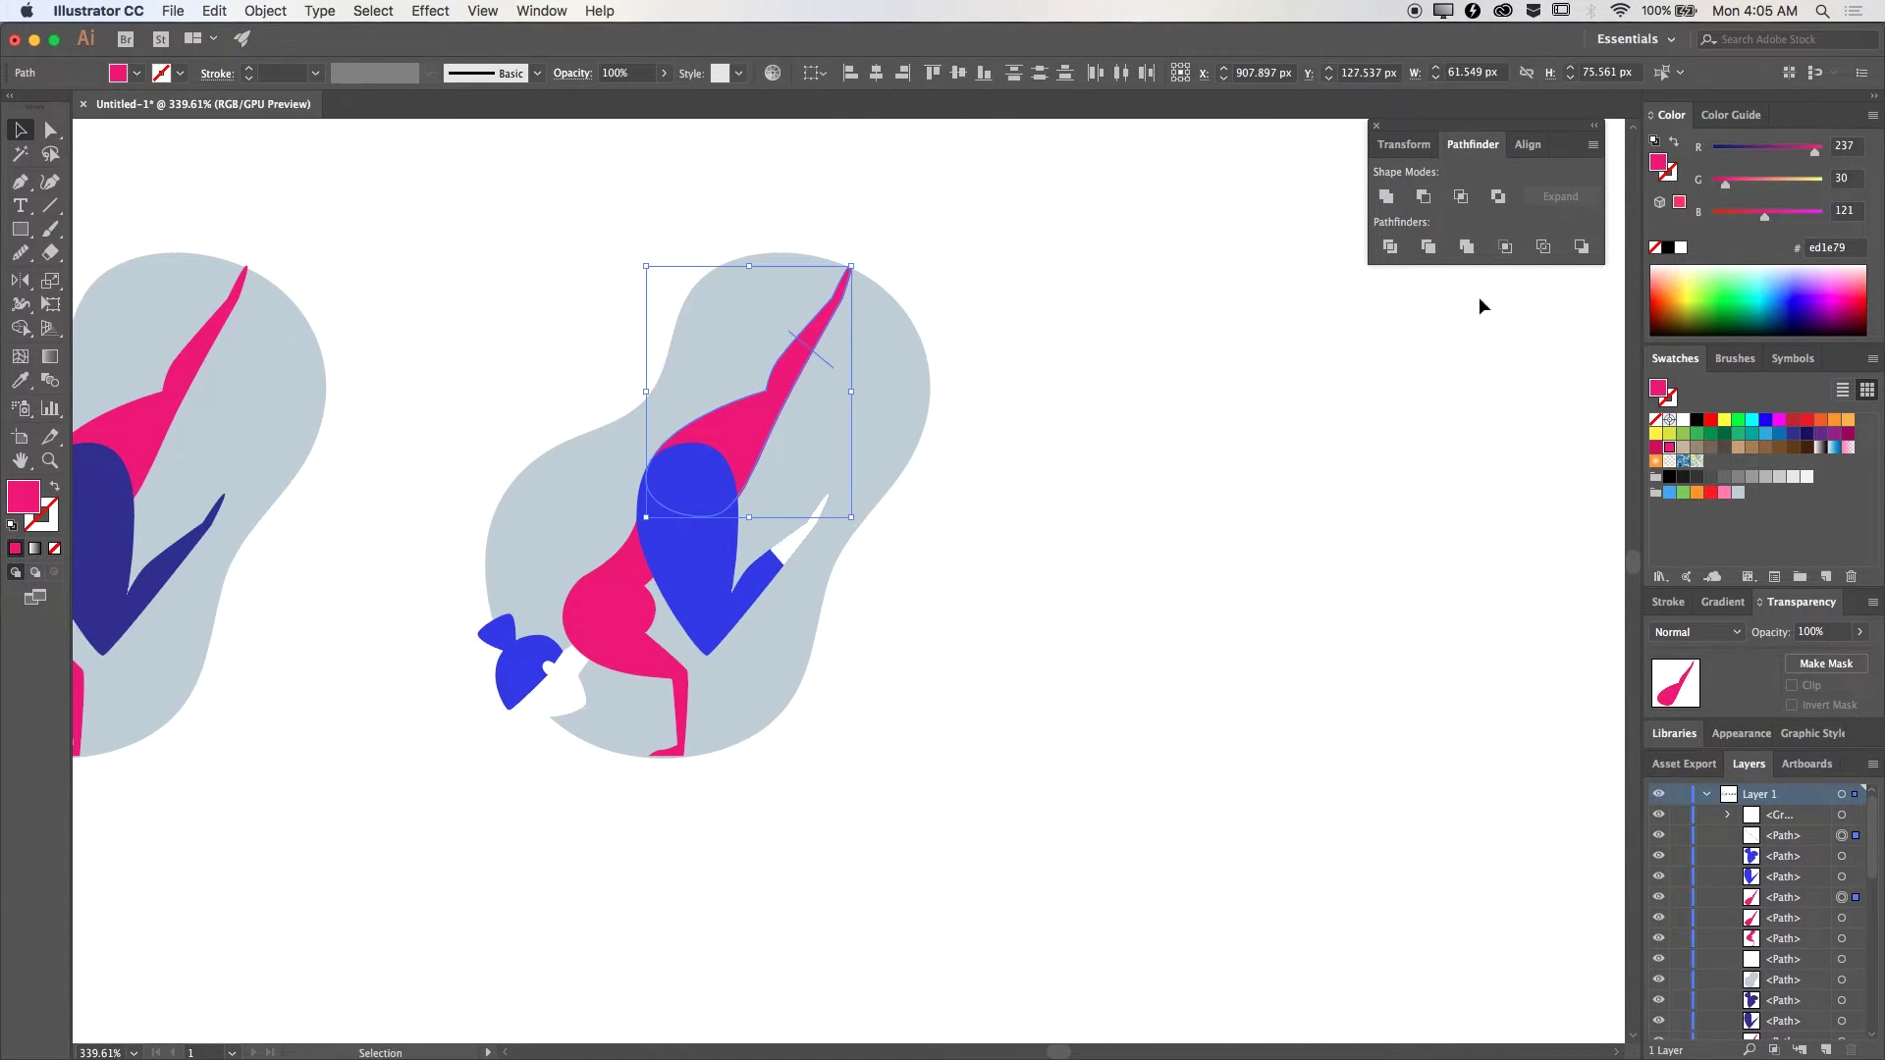
Step: Isolate the raised pink leg, then select the white slit together with the blue arm
{"action": "double_click", "coordinate": [791, 400]}
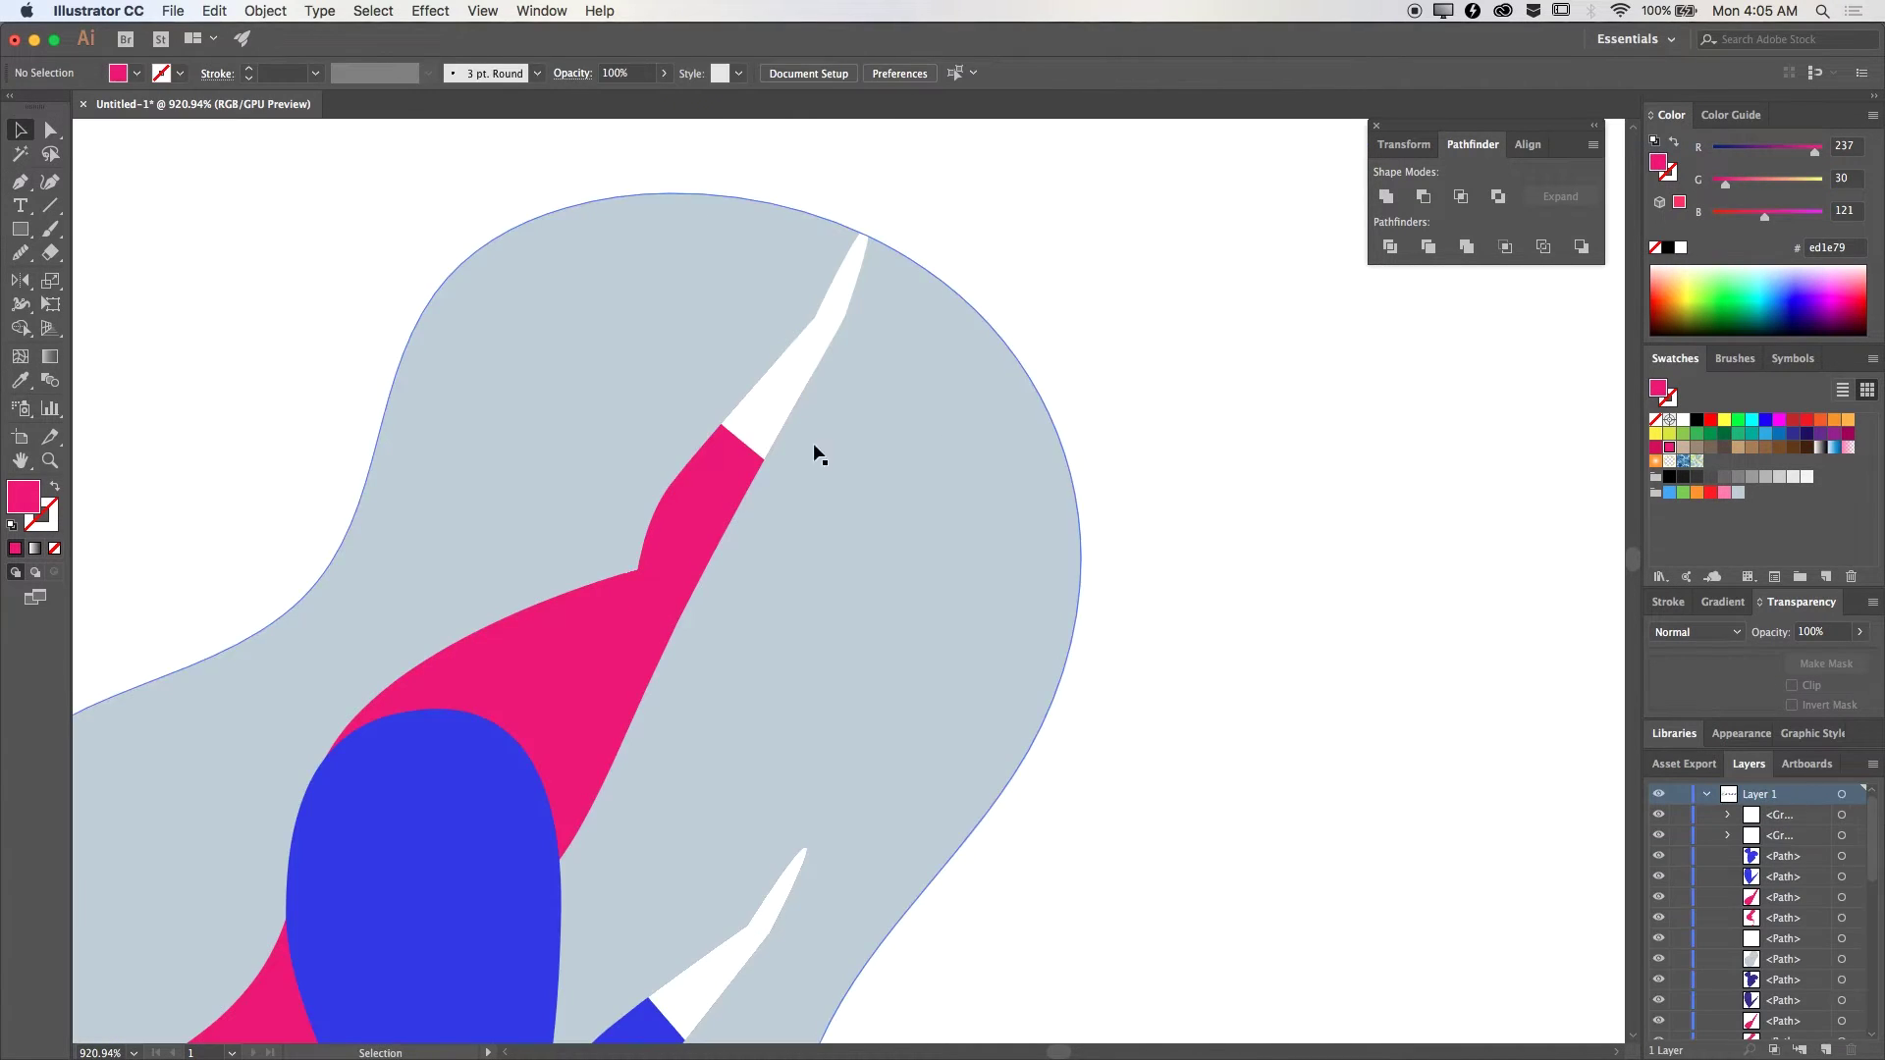
{"action": "key", "text": "super+0"}
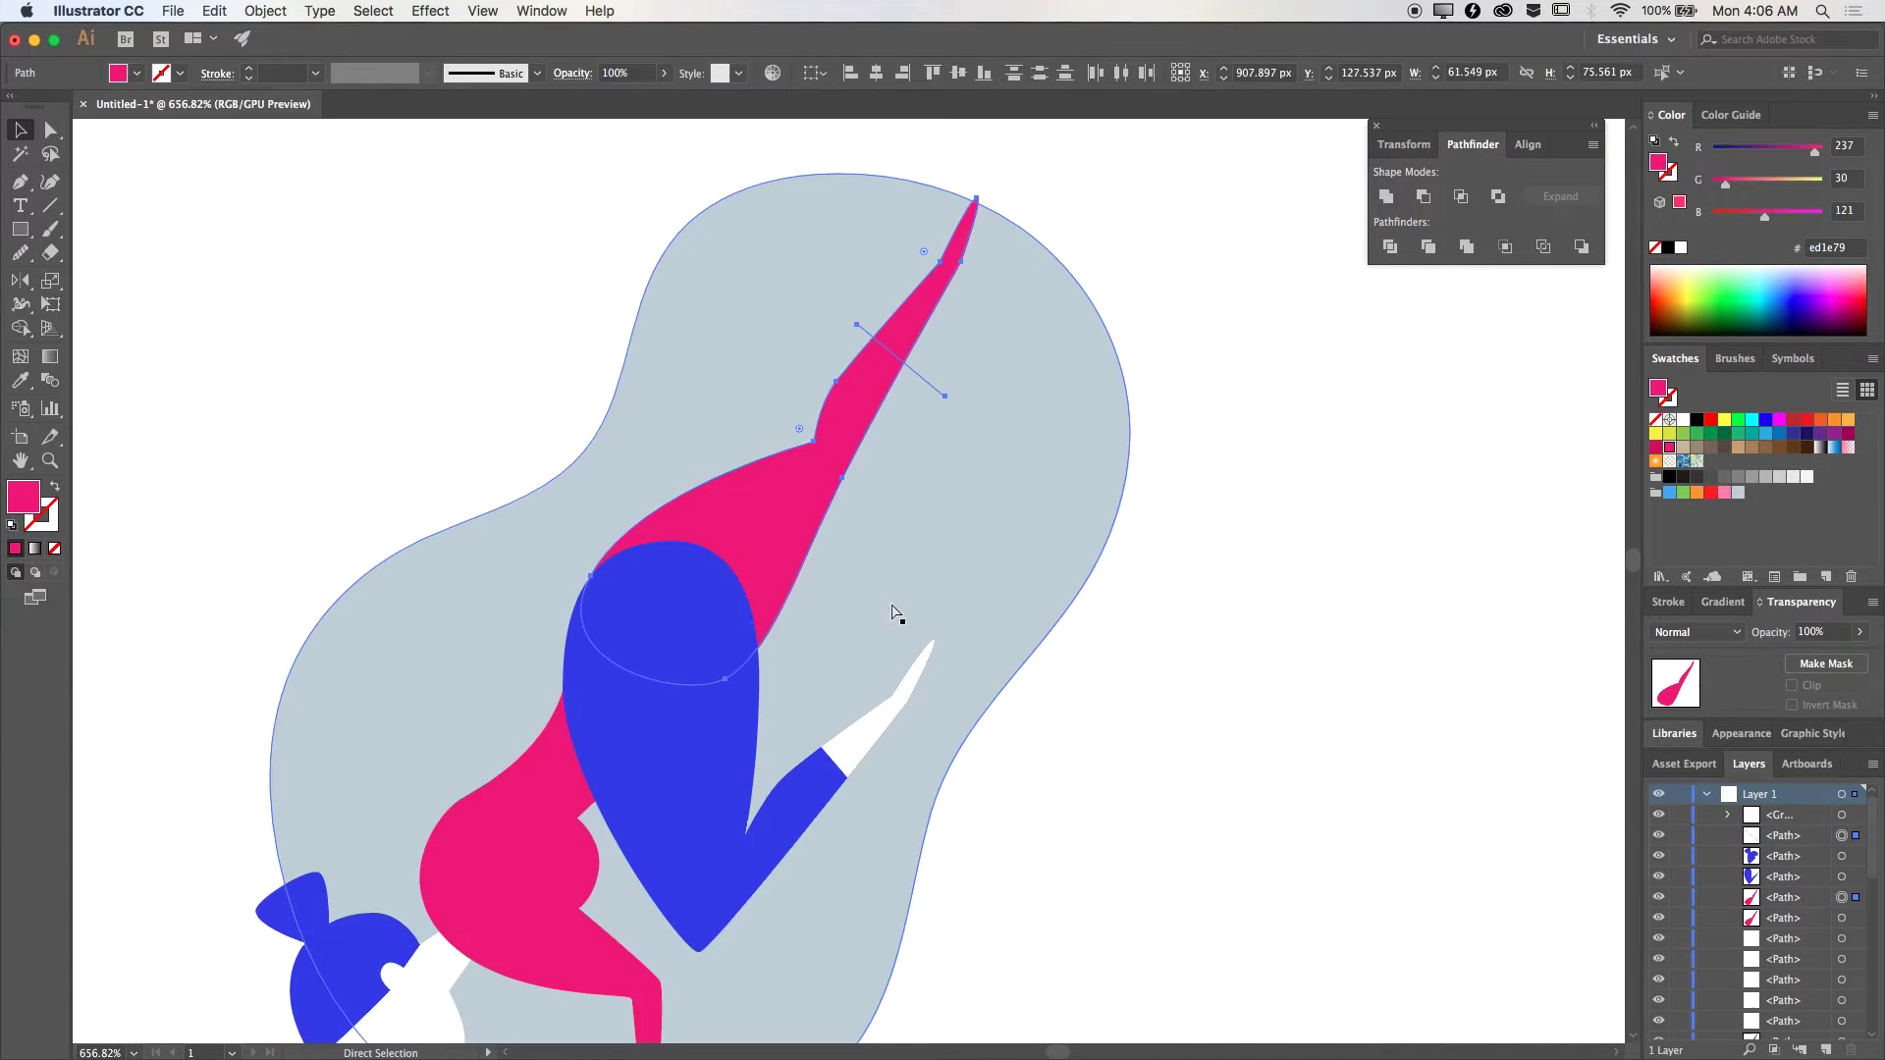
{"action": "double_click", "coordinate": [861, 376]}
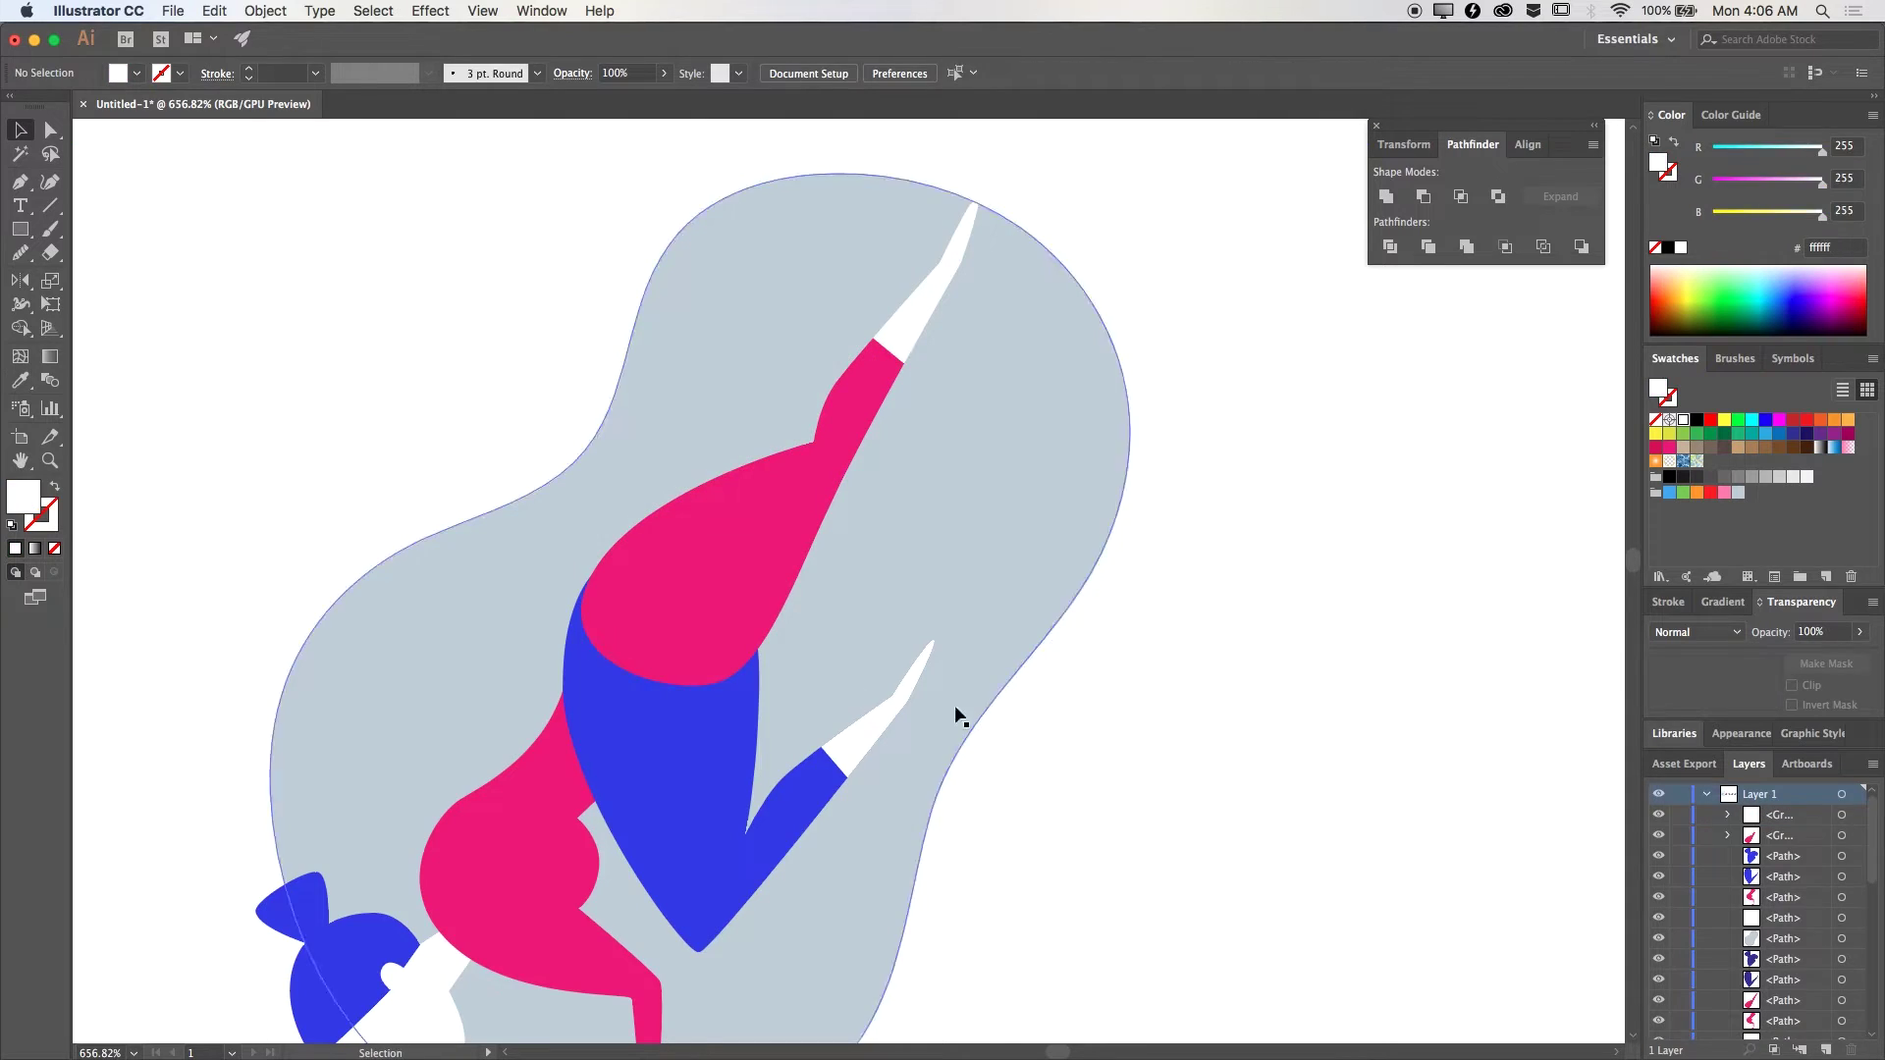
{"action": "left_click", "coordinate": [877, 729]}
{"action": "left_click", "coordinate": [871, 737], "text": "shift"}
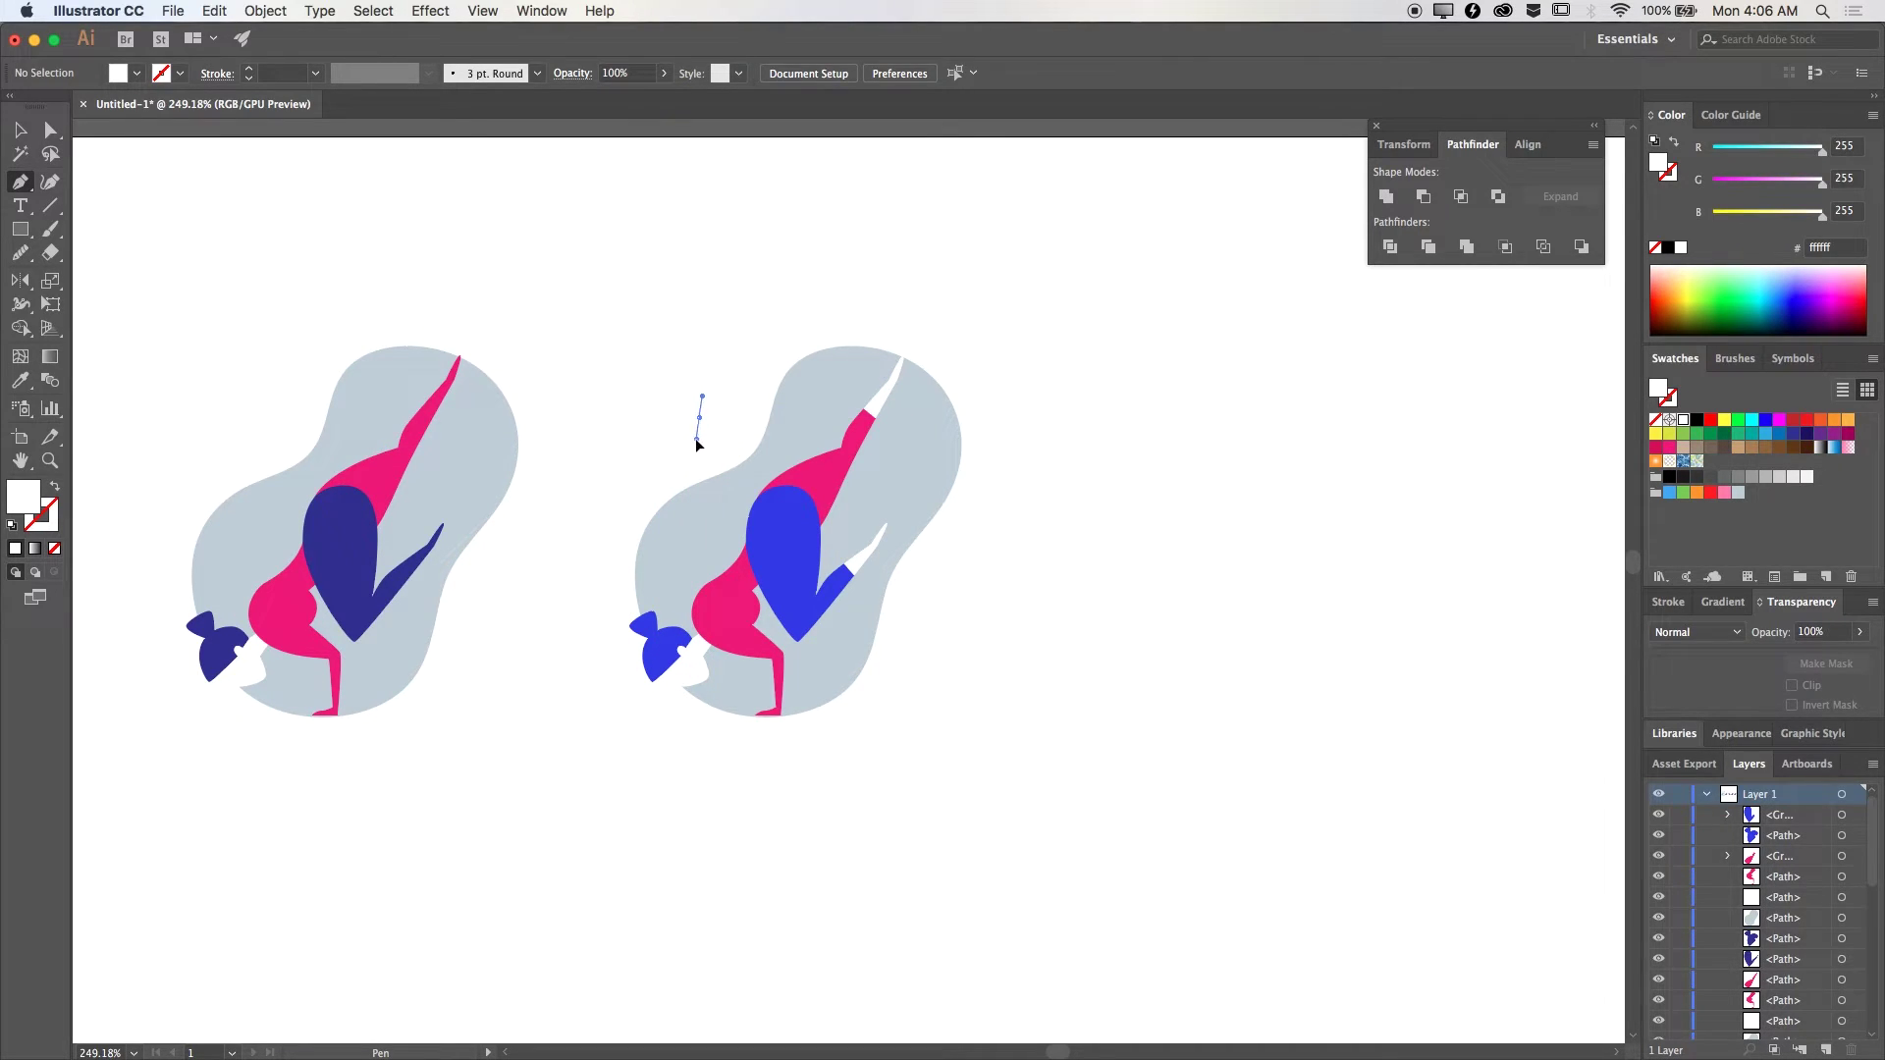
Step: Draw a hat-shaped blob above the figure and pull its upper curve inward
{"action": "left_click", "coordinate": [696, 440]}
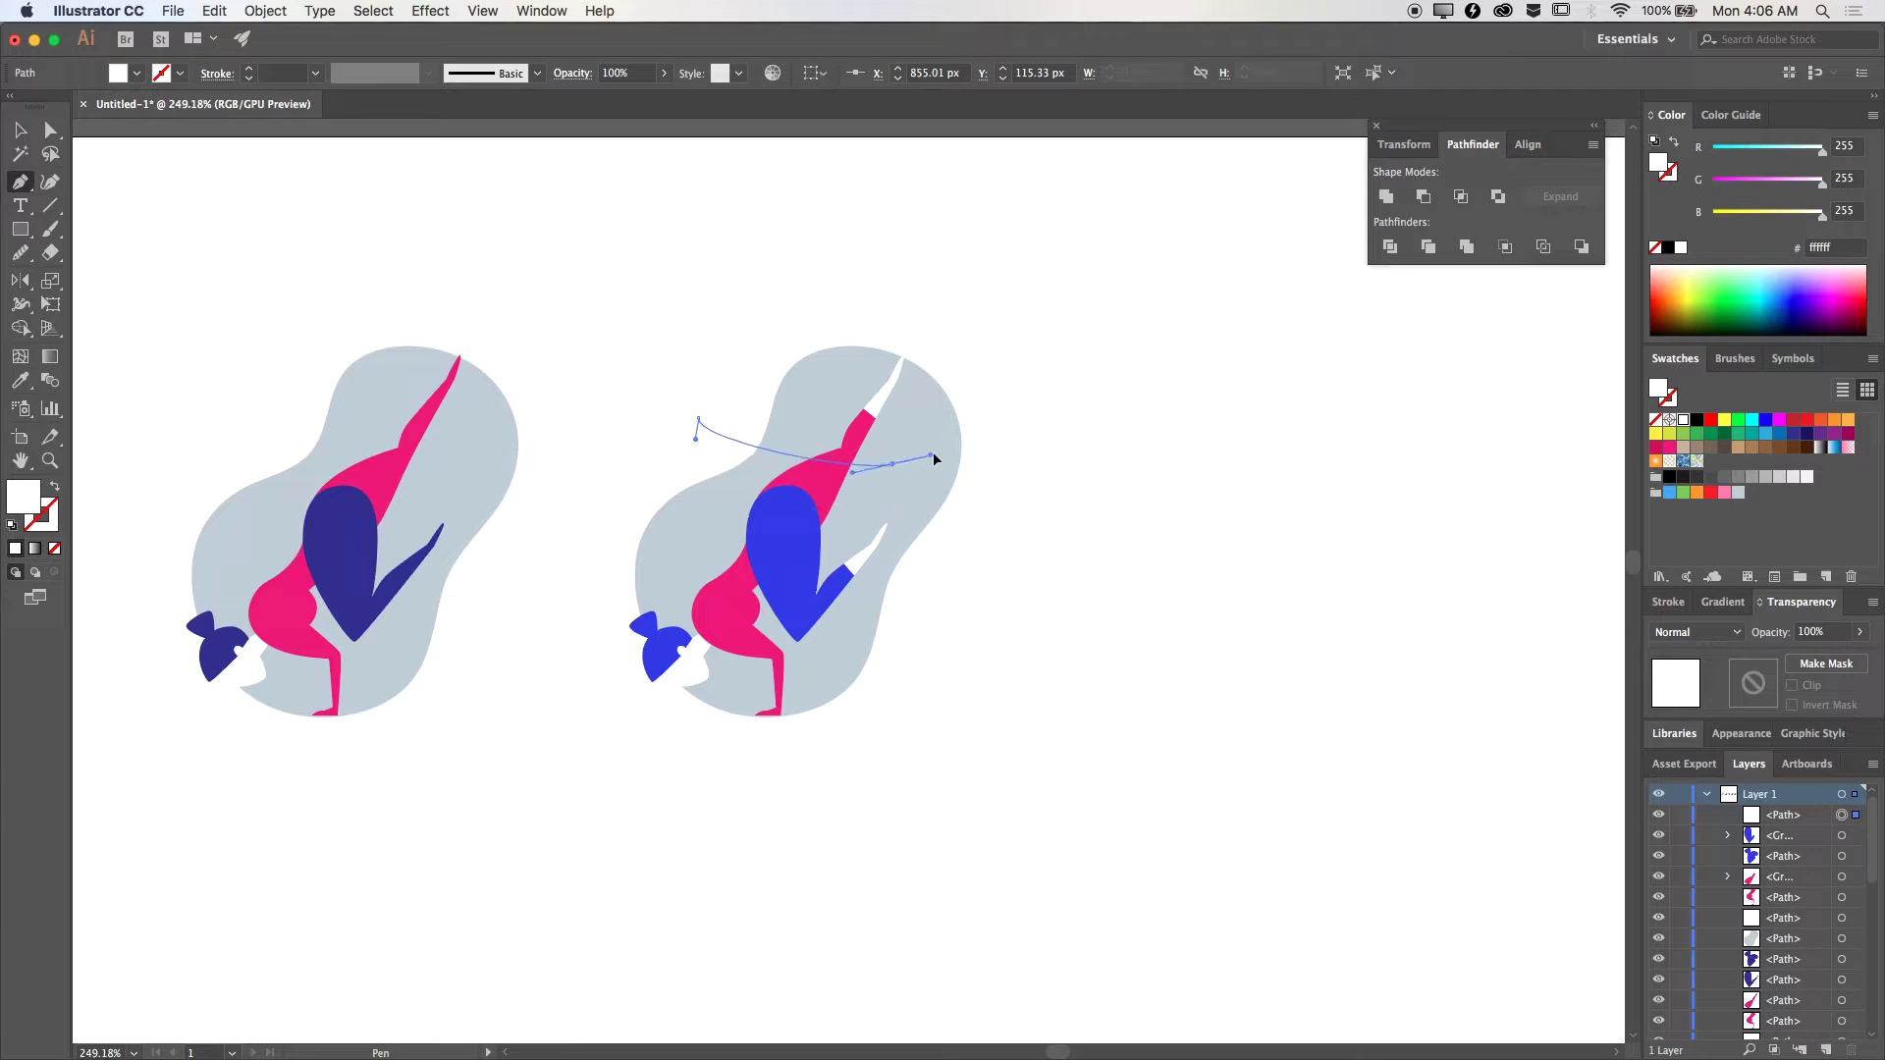
{"action": "left_click_drag", "start_coordinate": [965, 432], "coordinate": [845, 360]}
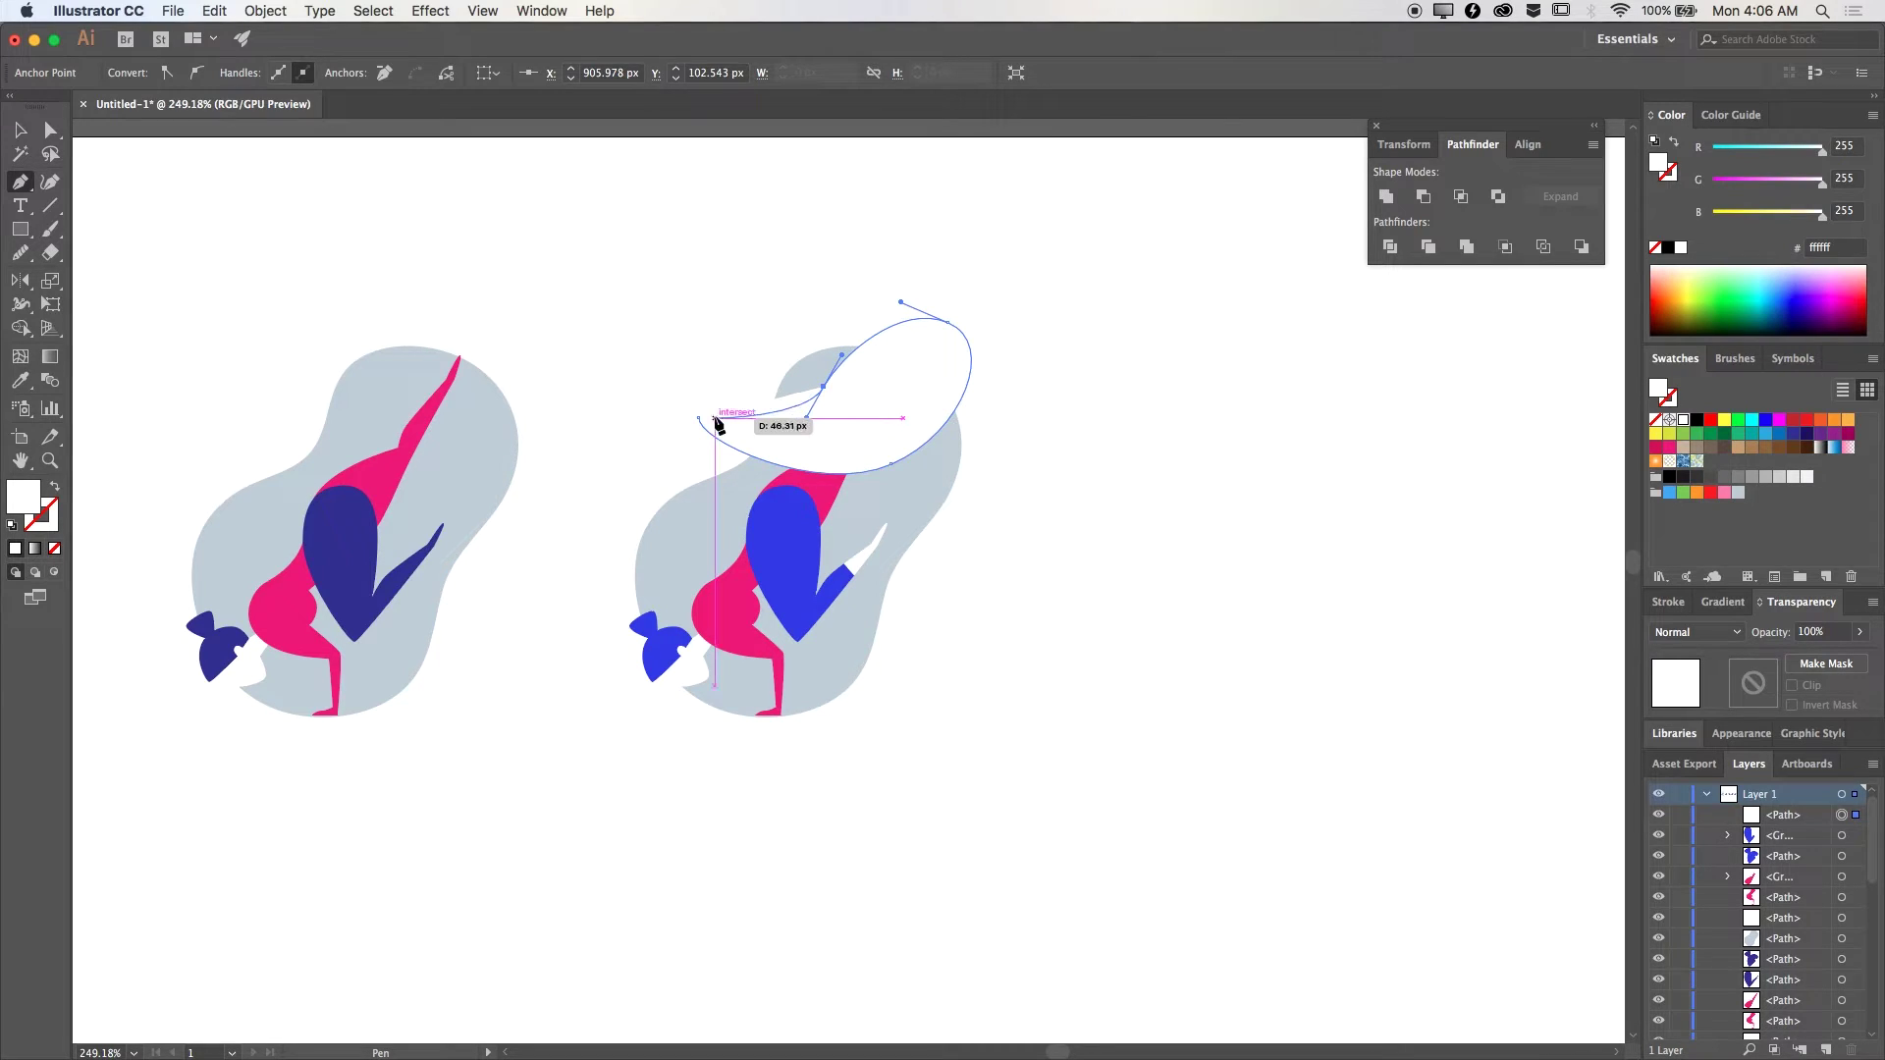
{"action": "left_click", "coordinate": [947, 322]}
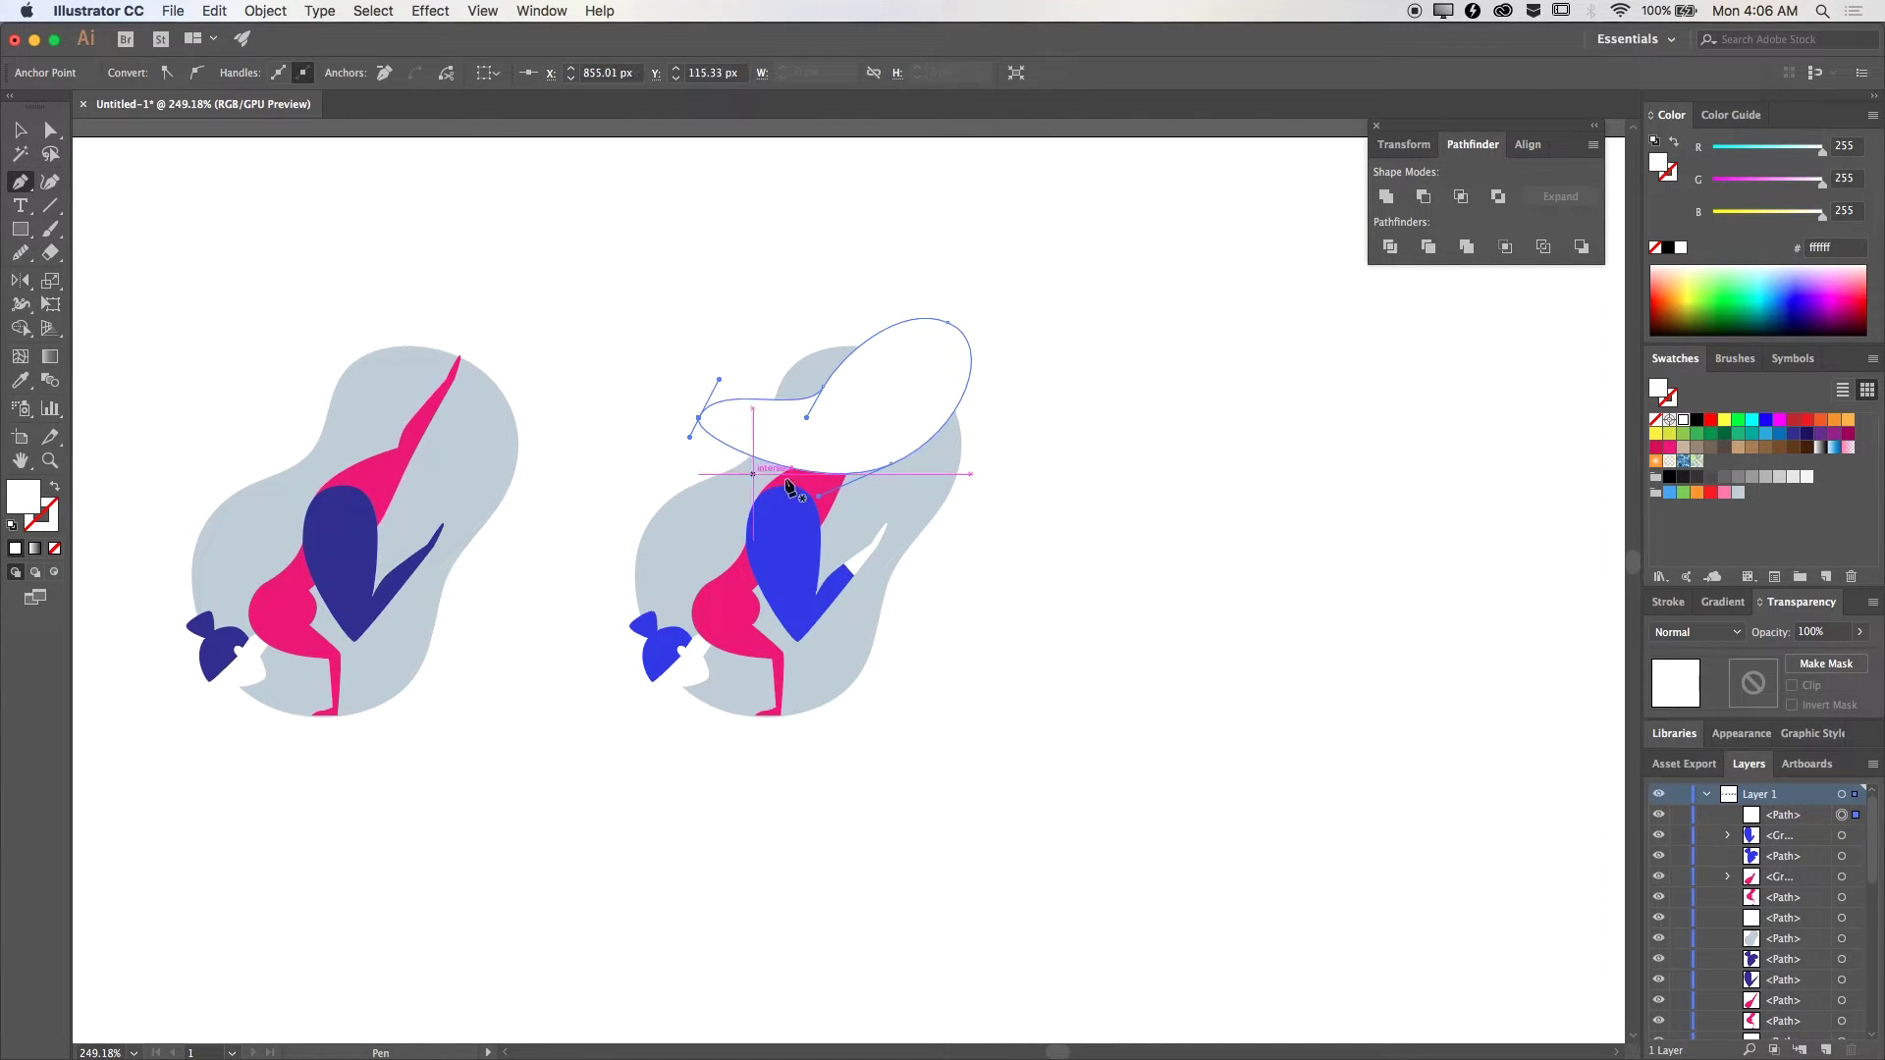
{"action": "key", "text": "i"}
{"action": "left_click", "coordinate": [815, 491]}
{"action": "key", "text": "a"}
{"action": "left_click_drag", "start_coordinate": [935, 360], "coordinate": [857, 442]}
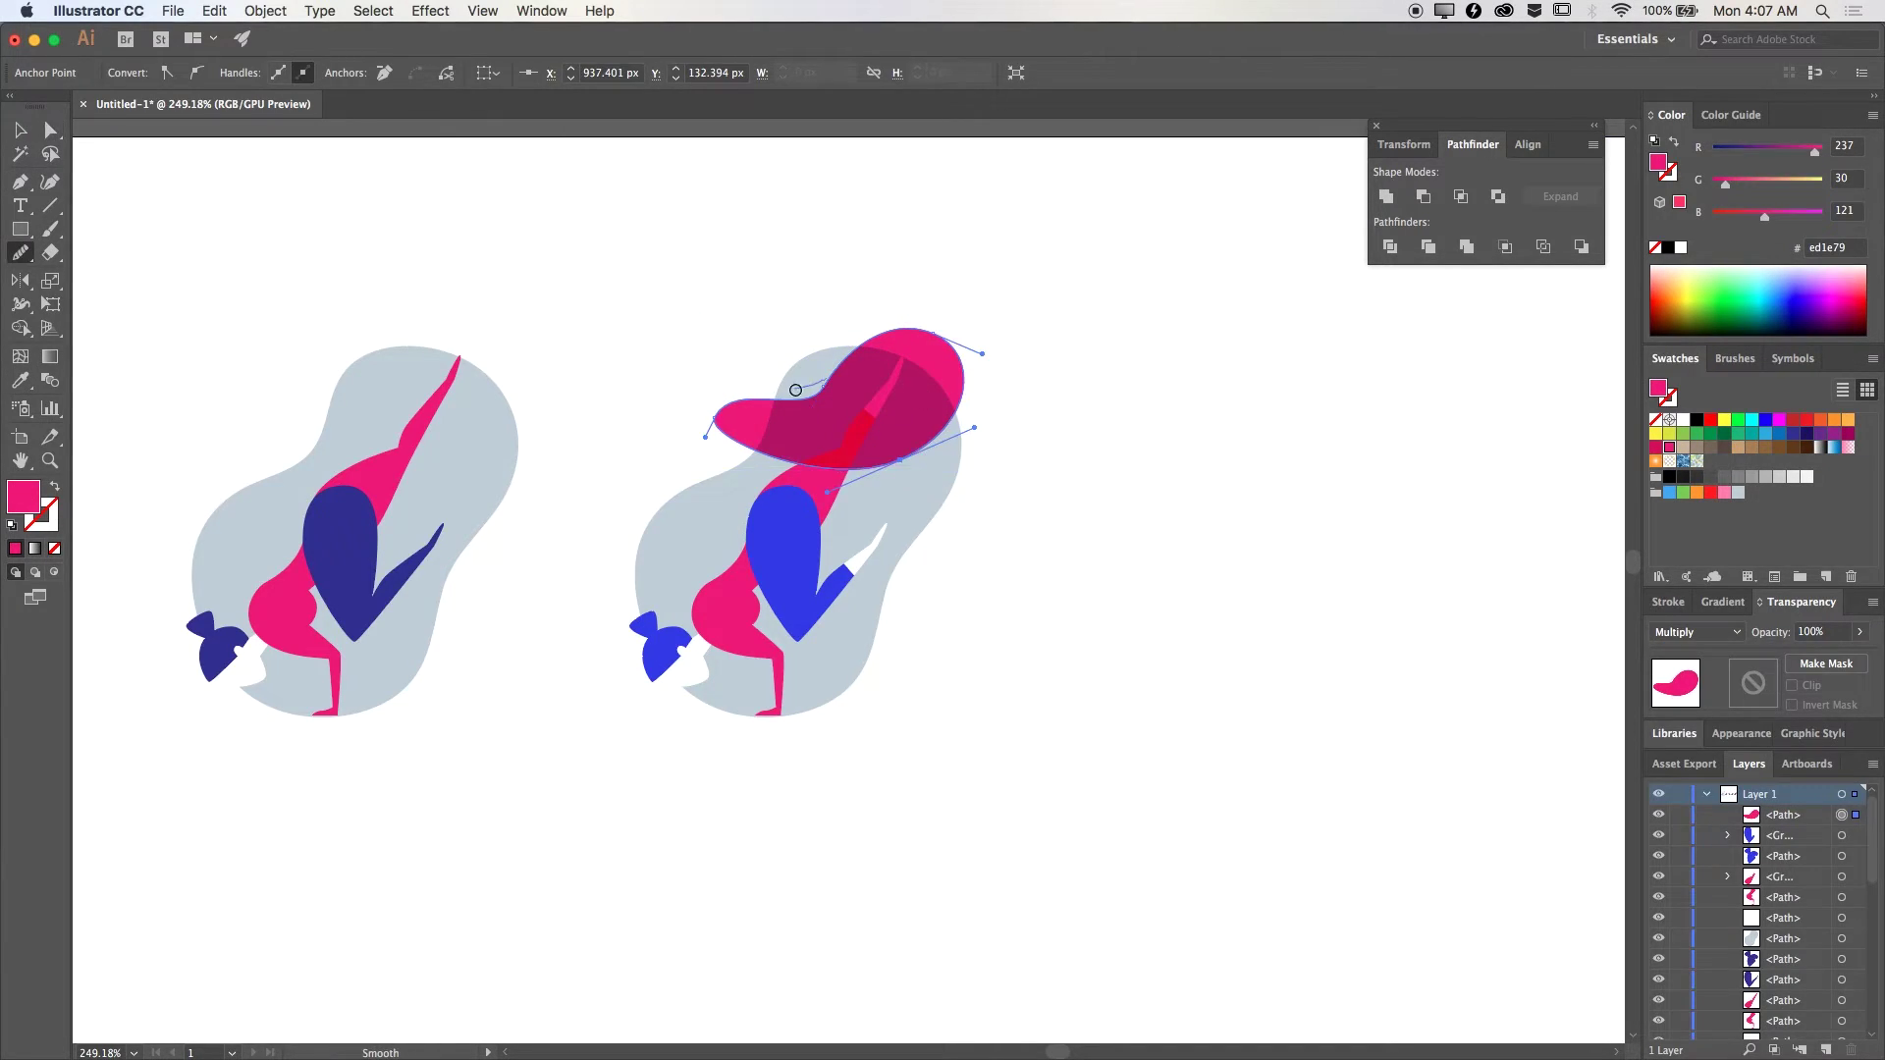
Step: Paste a second blob below the hat and reshape it
{"action": "key", "text": "v"}
{"action": "key", "text": "ctrl+v"}
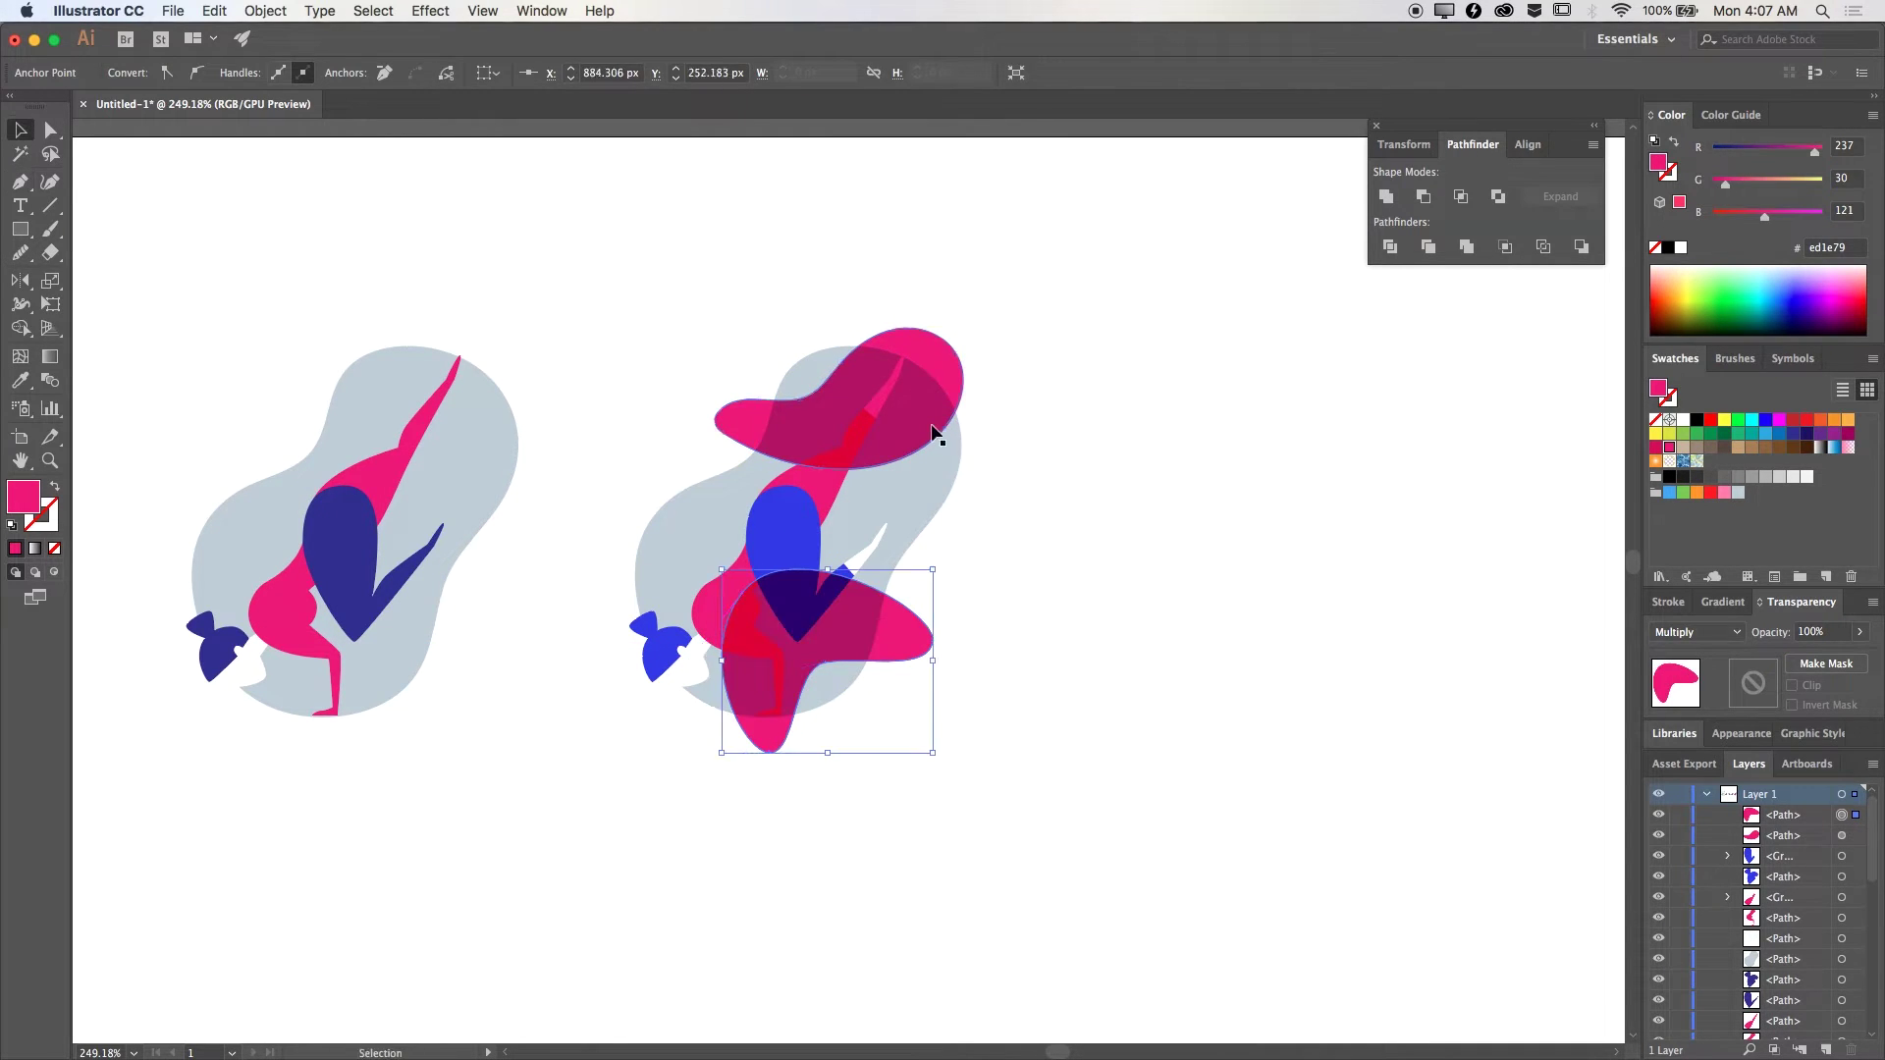
{"action": "left_click_drag", "start_coordinate": [716, 559], "coordinate": [719, 562]}
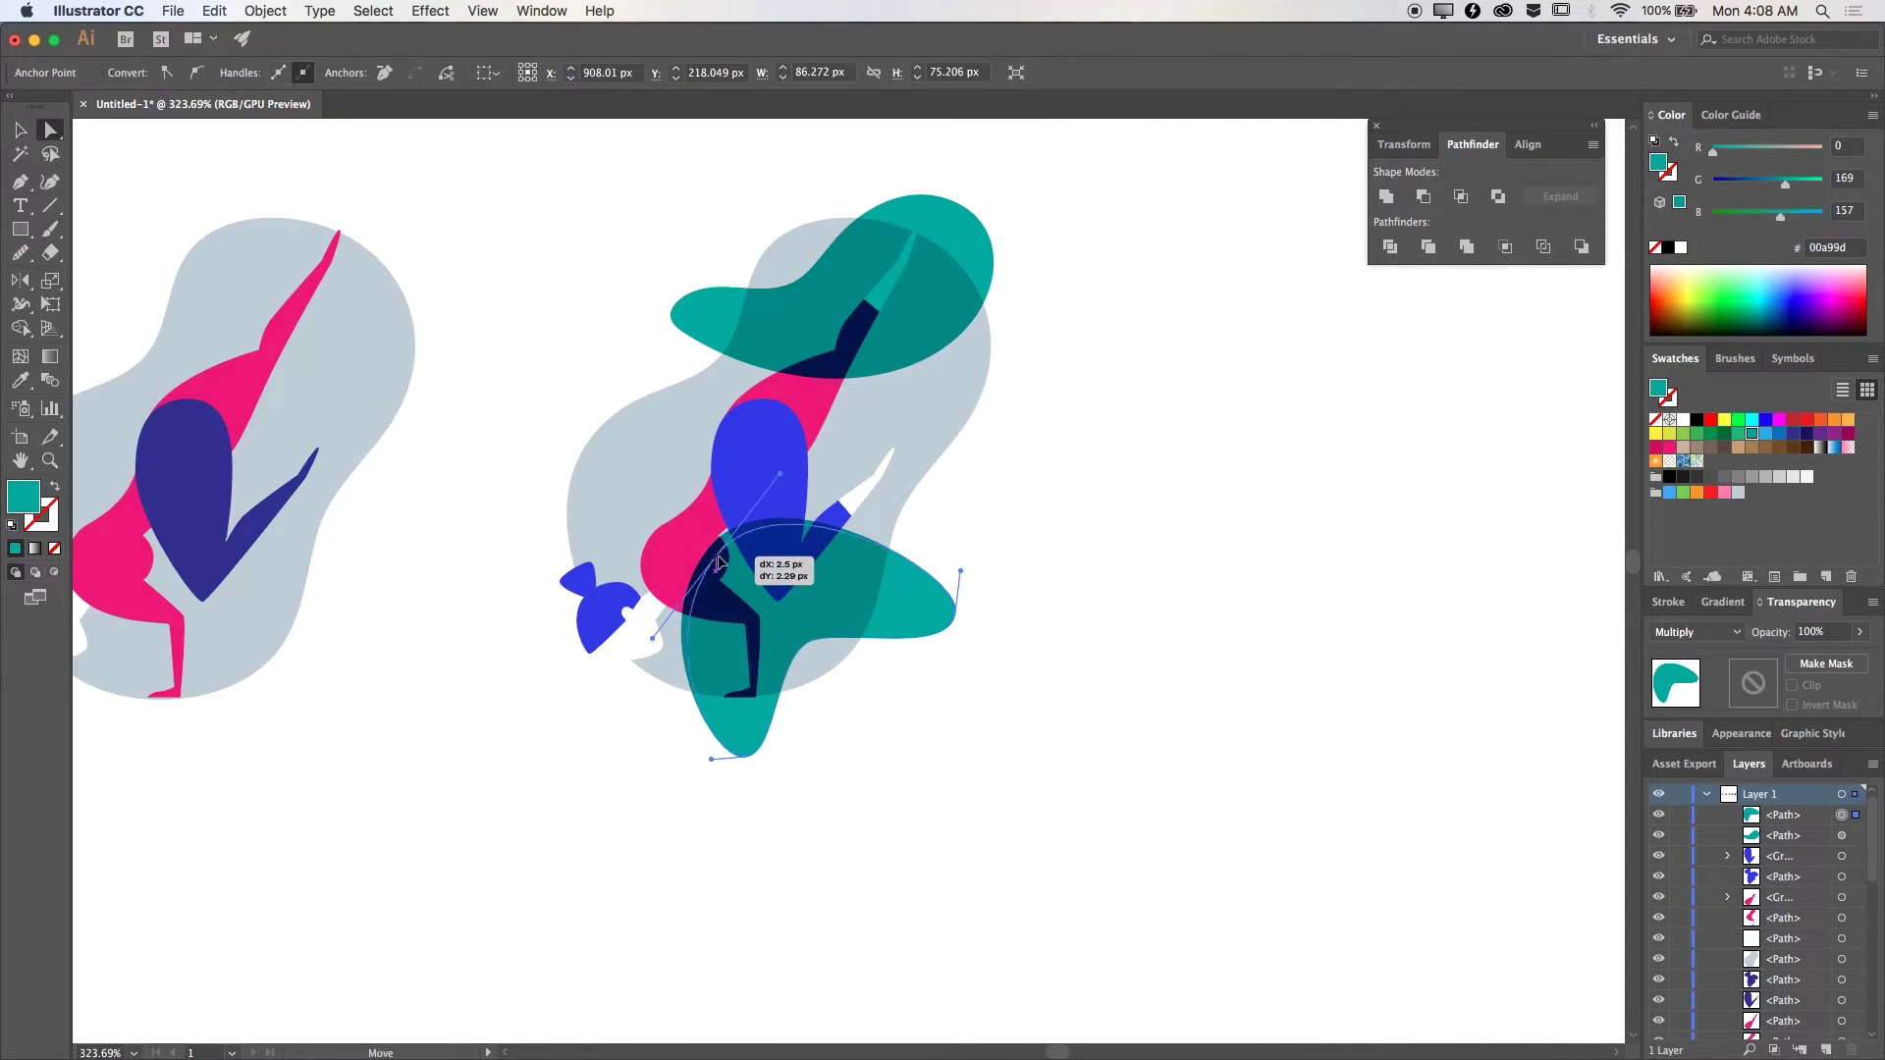
{"action": "scroll", "coordinate": [668, 844], "scroll_direction": "down", "scroll_amount": 3}
{"action": "key", "text": "n"}
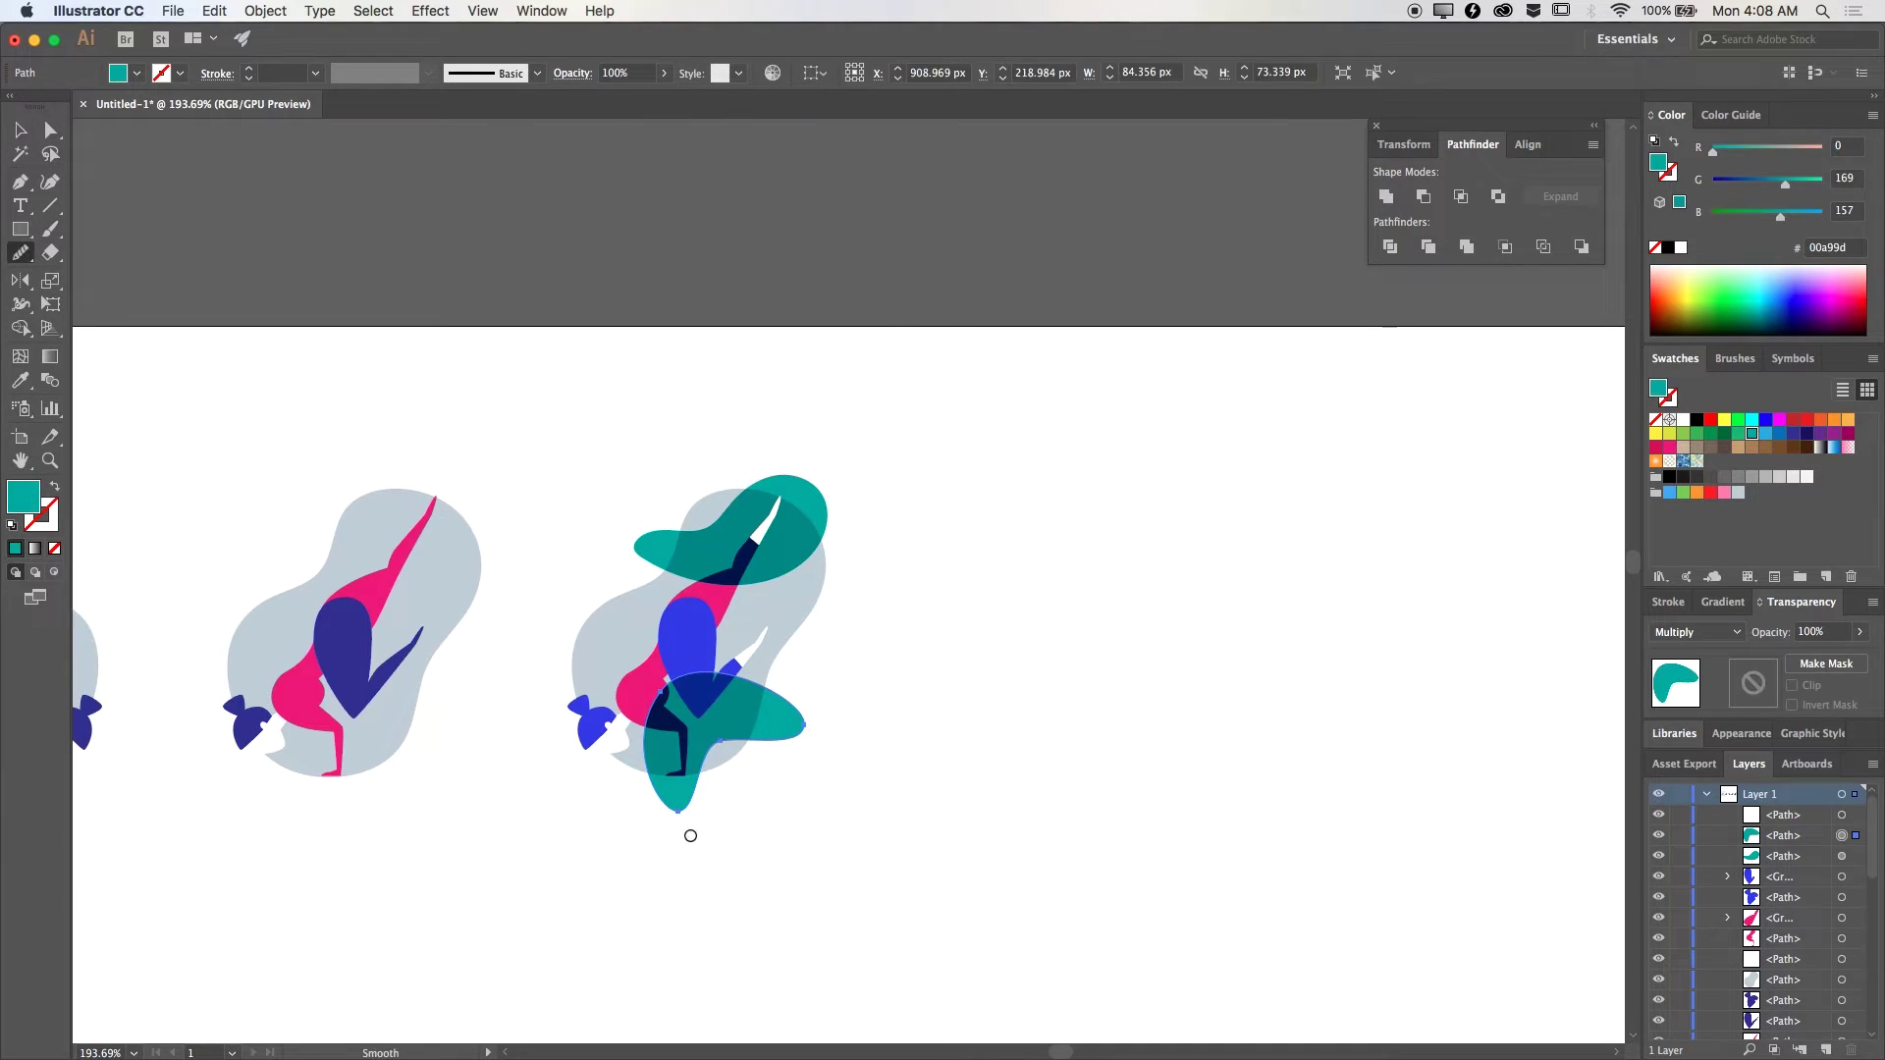
{"action": "scroll", "coordinate": [839, 587], "scroll_direction": "up", "scroll_amount": 3}
Step: Make both blobs mostly transparent, then select an anchor of the blue head
{"action": "key", "text": "v"}
{"action": "left_click", "coordinate": [705, 355], "text": "shift"}
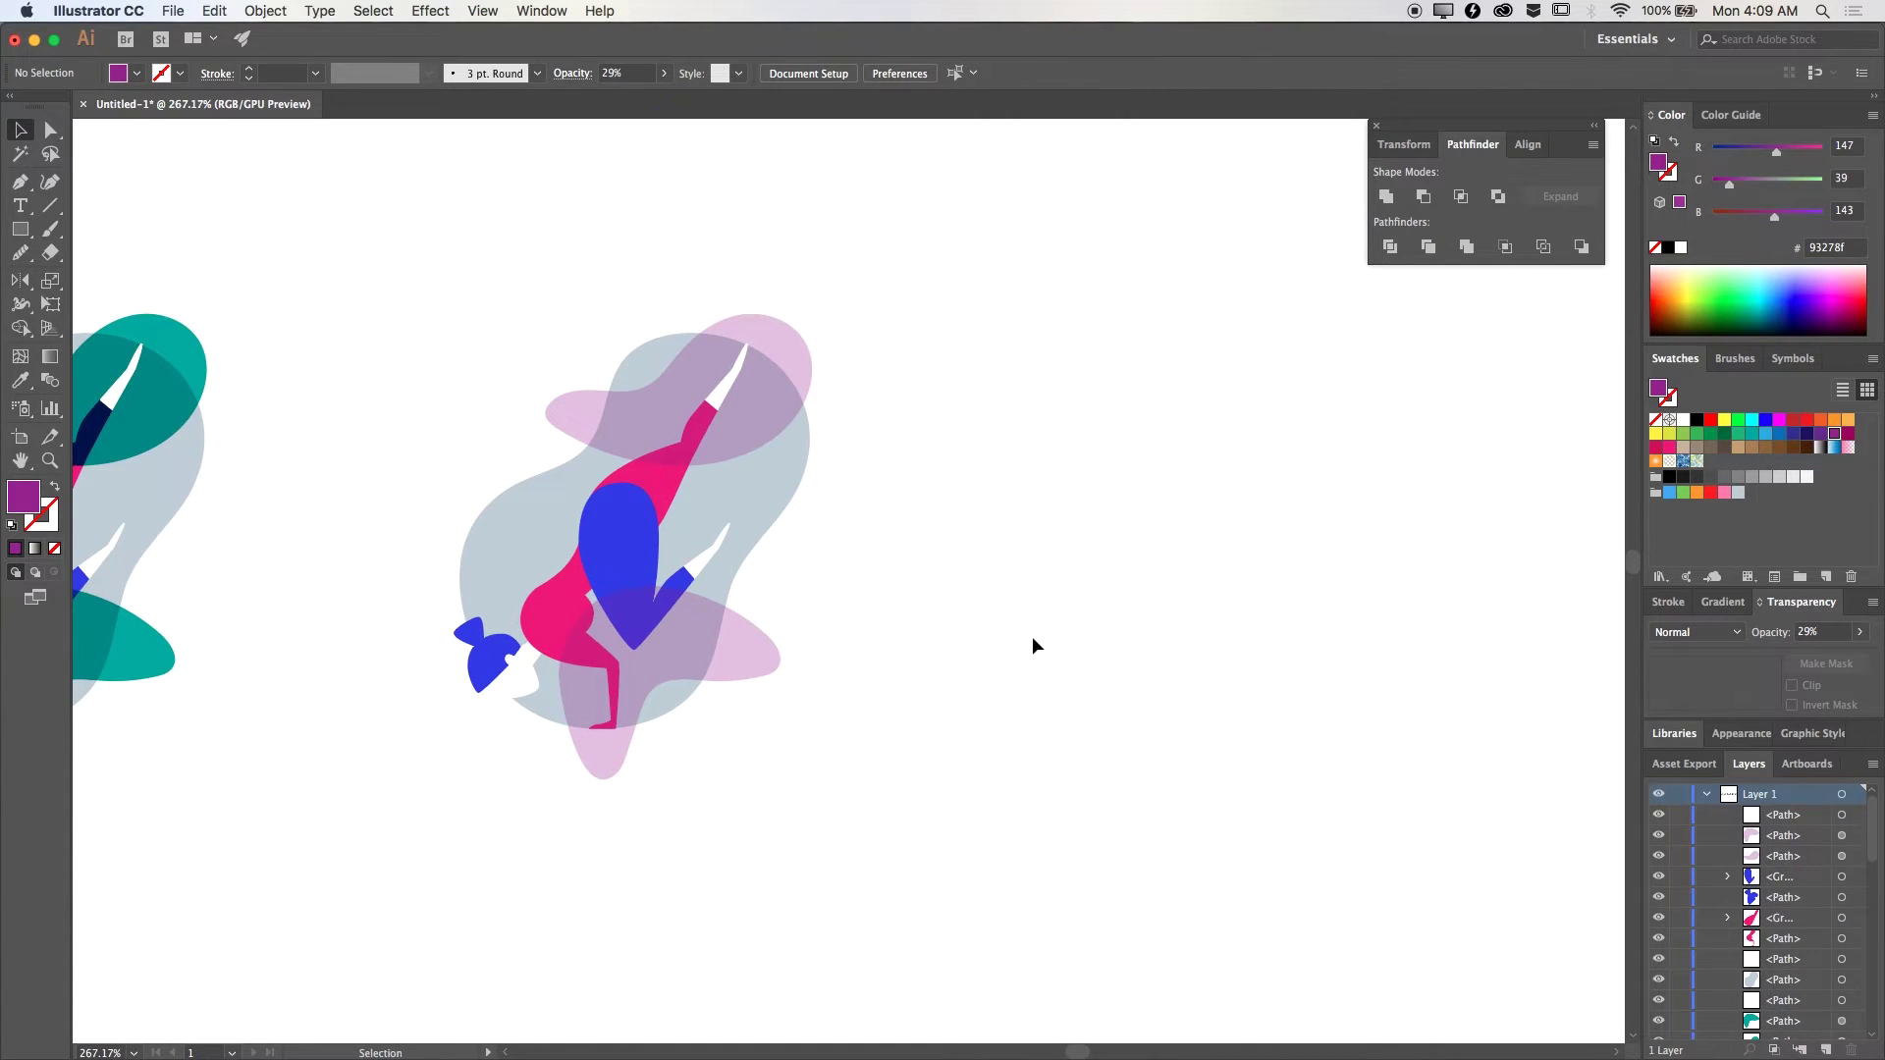
{"action": "scroll", "coordinate": [477, 717], "scroll_direction": "up", "scroll_amount": 3}
{"action": "left_click", "coordinate": [477, 717]}
{"action": "scroll", "coordinate": [628, 935], "scroll_direction": "down", "scroll_amount": 3}
{"action": "left_click", "coordinate": [628, 934]}
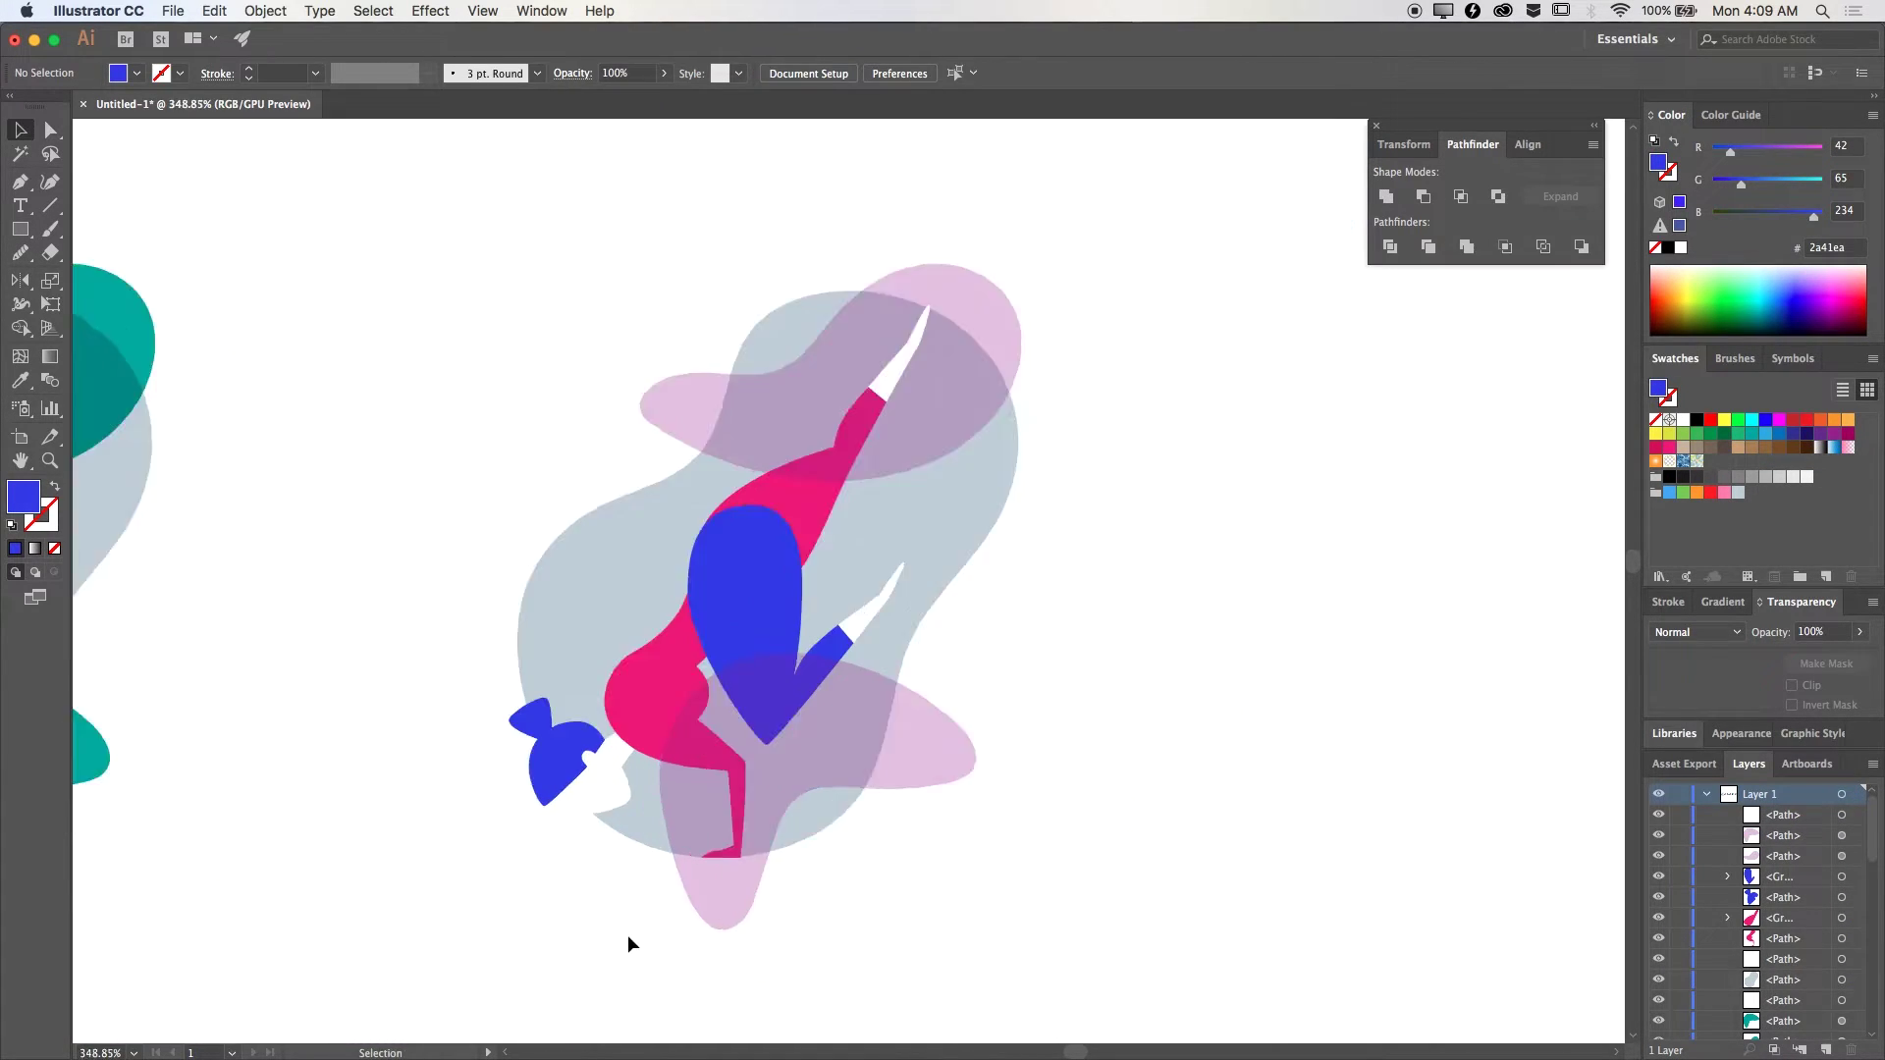
{"action": "left_click", "coordinate": [530, 371]}
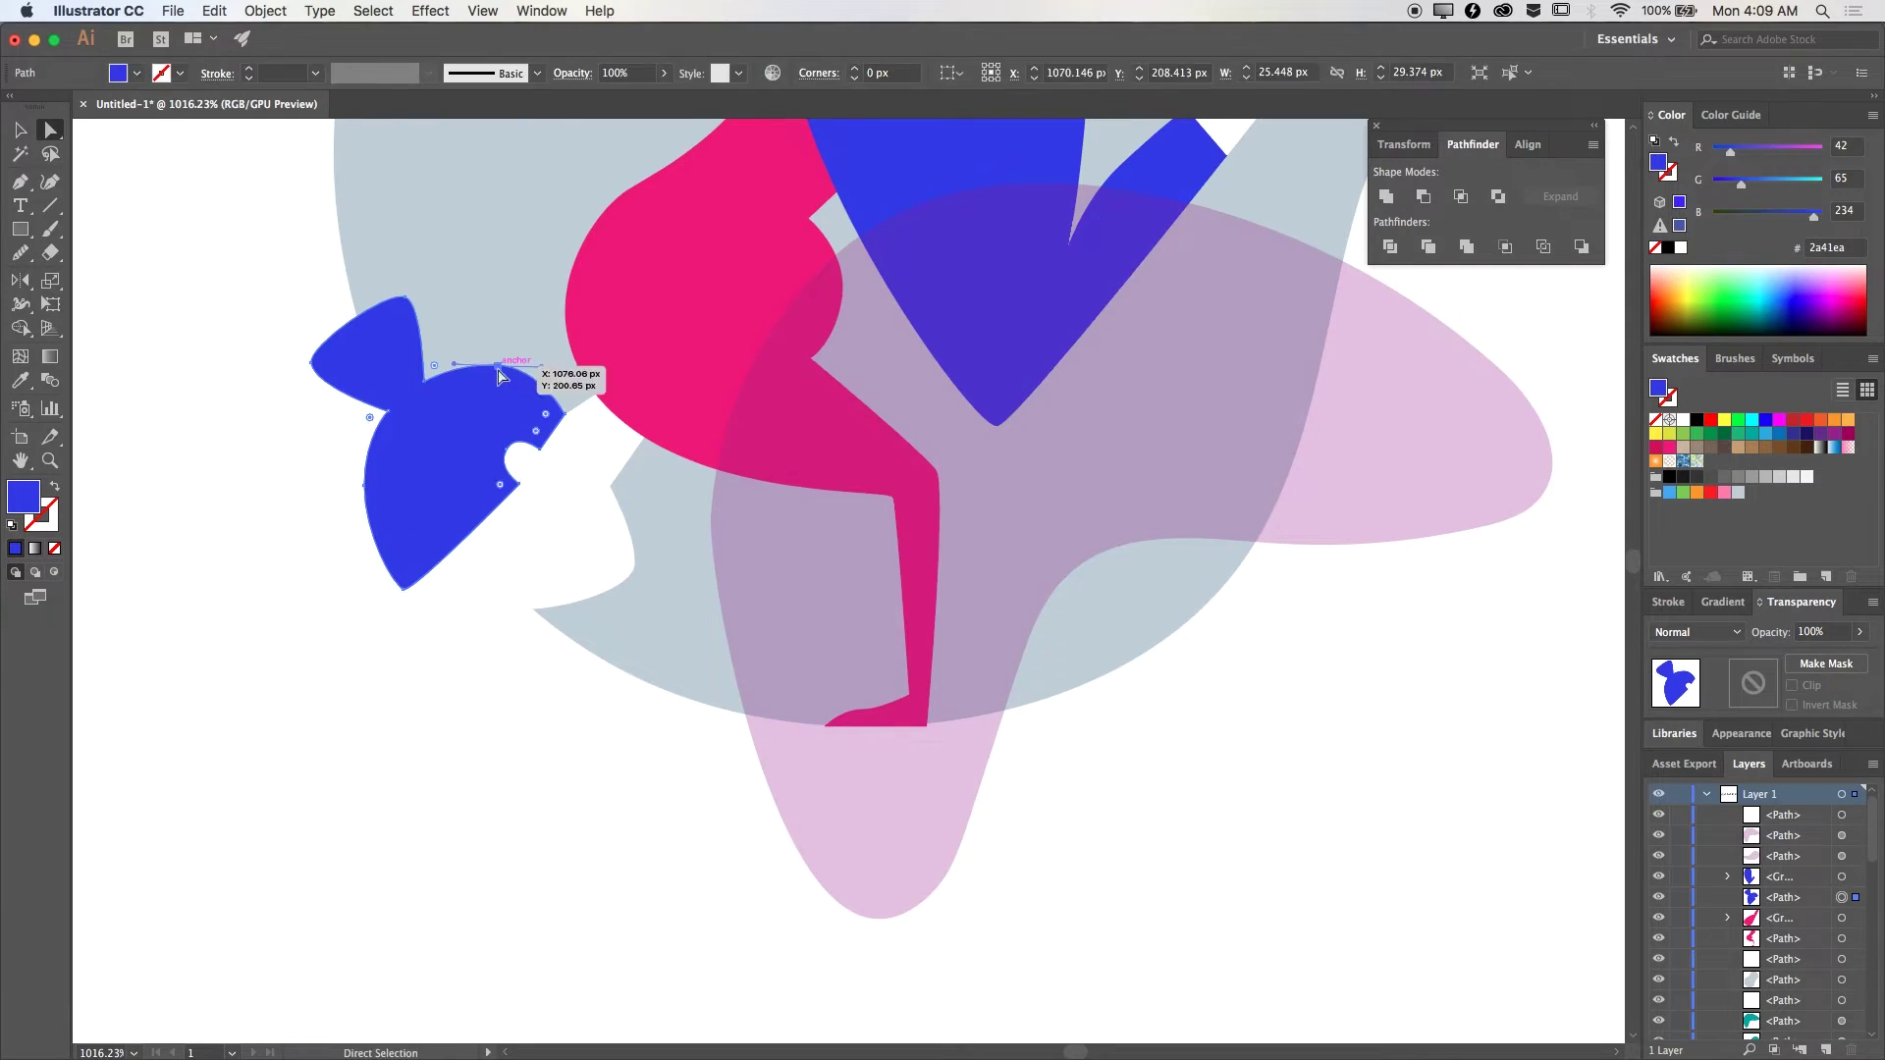
{"action": "scroll", "coordinate": [614, 842], "scroll_direction": "down", "scroll_amount": 5}
{"action": "scroll", "coordinate": [522, 661], "scroll_direction": "up", "scroll_amount": 6}
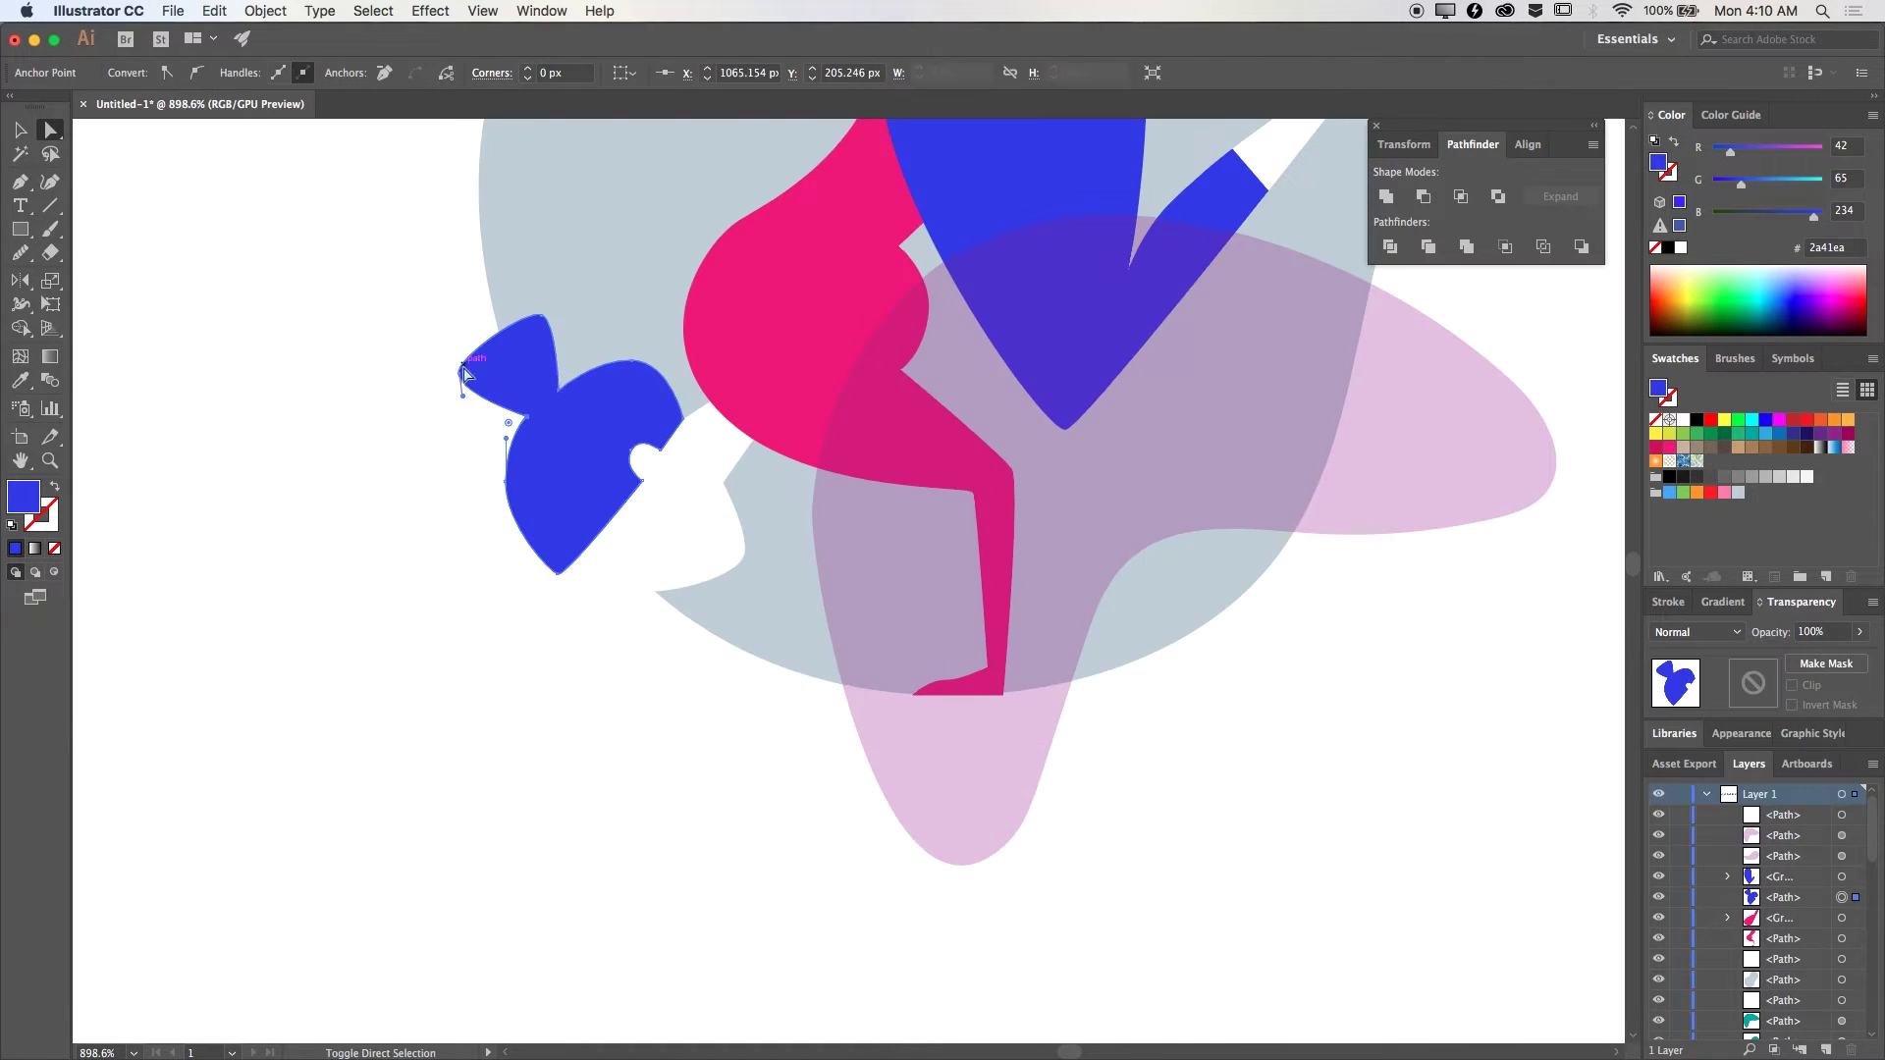
{"action": "scroll", "coordinate": [568, 393], "scroll_direction": "down", "scroll_amount": 5}
Step: Send the lower pink blob behind everything
{"action": "left_click", "coordinate": [714, 550]}
{"action": "right_click", "coordinate": [713, 550]}
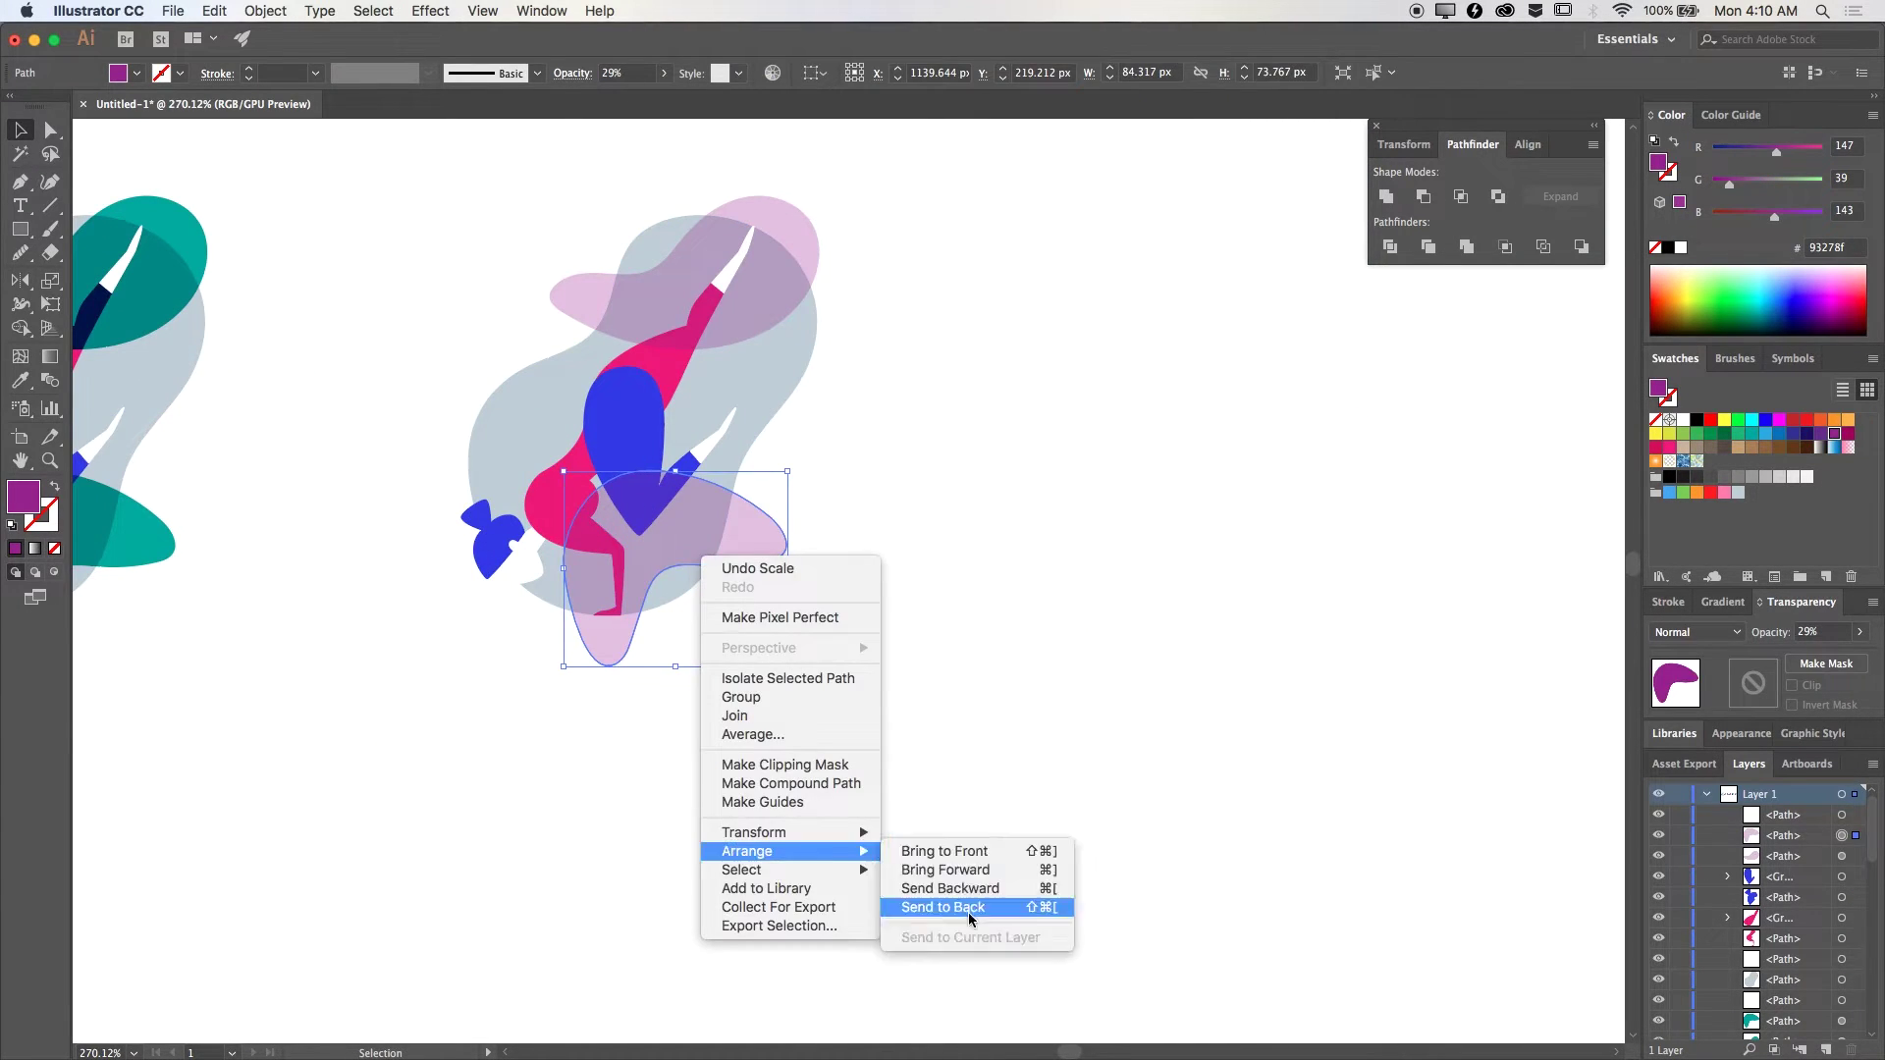
{"action": "left_click", "coordinate": [969, 917]}
{"action": "scroll", "coordinate": [1247, 640], "scroll_direction": "up", "scroll_amount": 6}
{"action": "scroll", "coordinate": [1247, 640], "scroll_direction": "down", "scroll_amount": 10}
{"action": "scroll", "coordinate": [1009, 862], "scroll_direction": "right", "scroll_amount": 5}
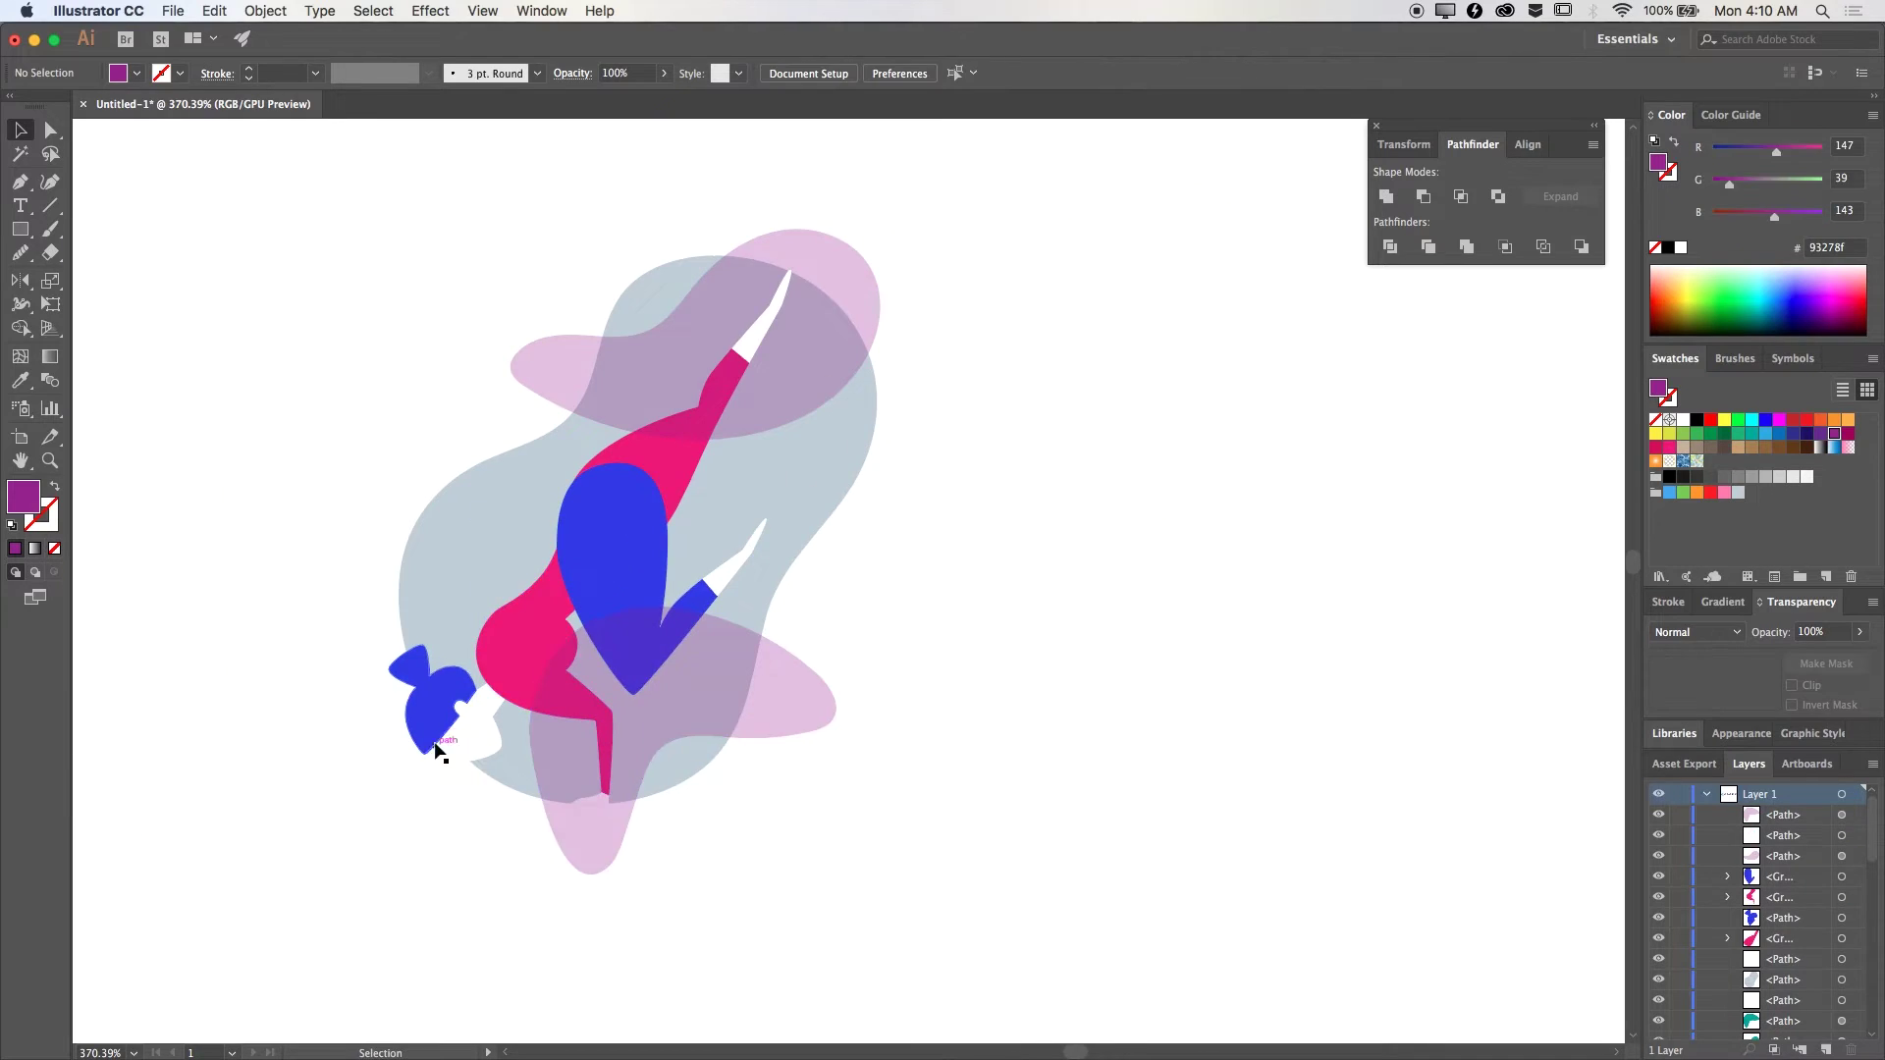
{"action": "scroll", "coordinate": [569, 921], "scroll_direction": "up", "scroll_amount": 5}
{"action": "scroll", "coordinate": [570, 921], "scroll_direction": "down", "scroll_amount": 8}
Step: Check the pink group in isolation, then turn the second palette colour pink and raise the first's green
{"action": "key", "text": "v"}
{"action": "scroll", "coordinate": [858, 686], "scroll_direction": "up", "scroll_amount": 5}
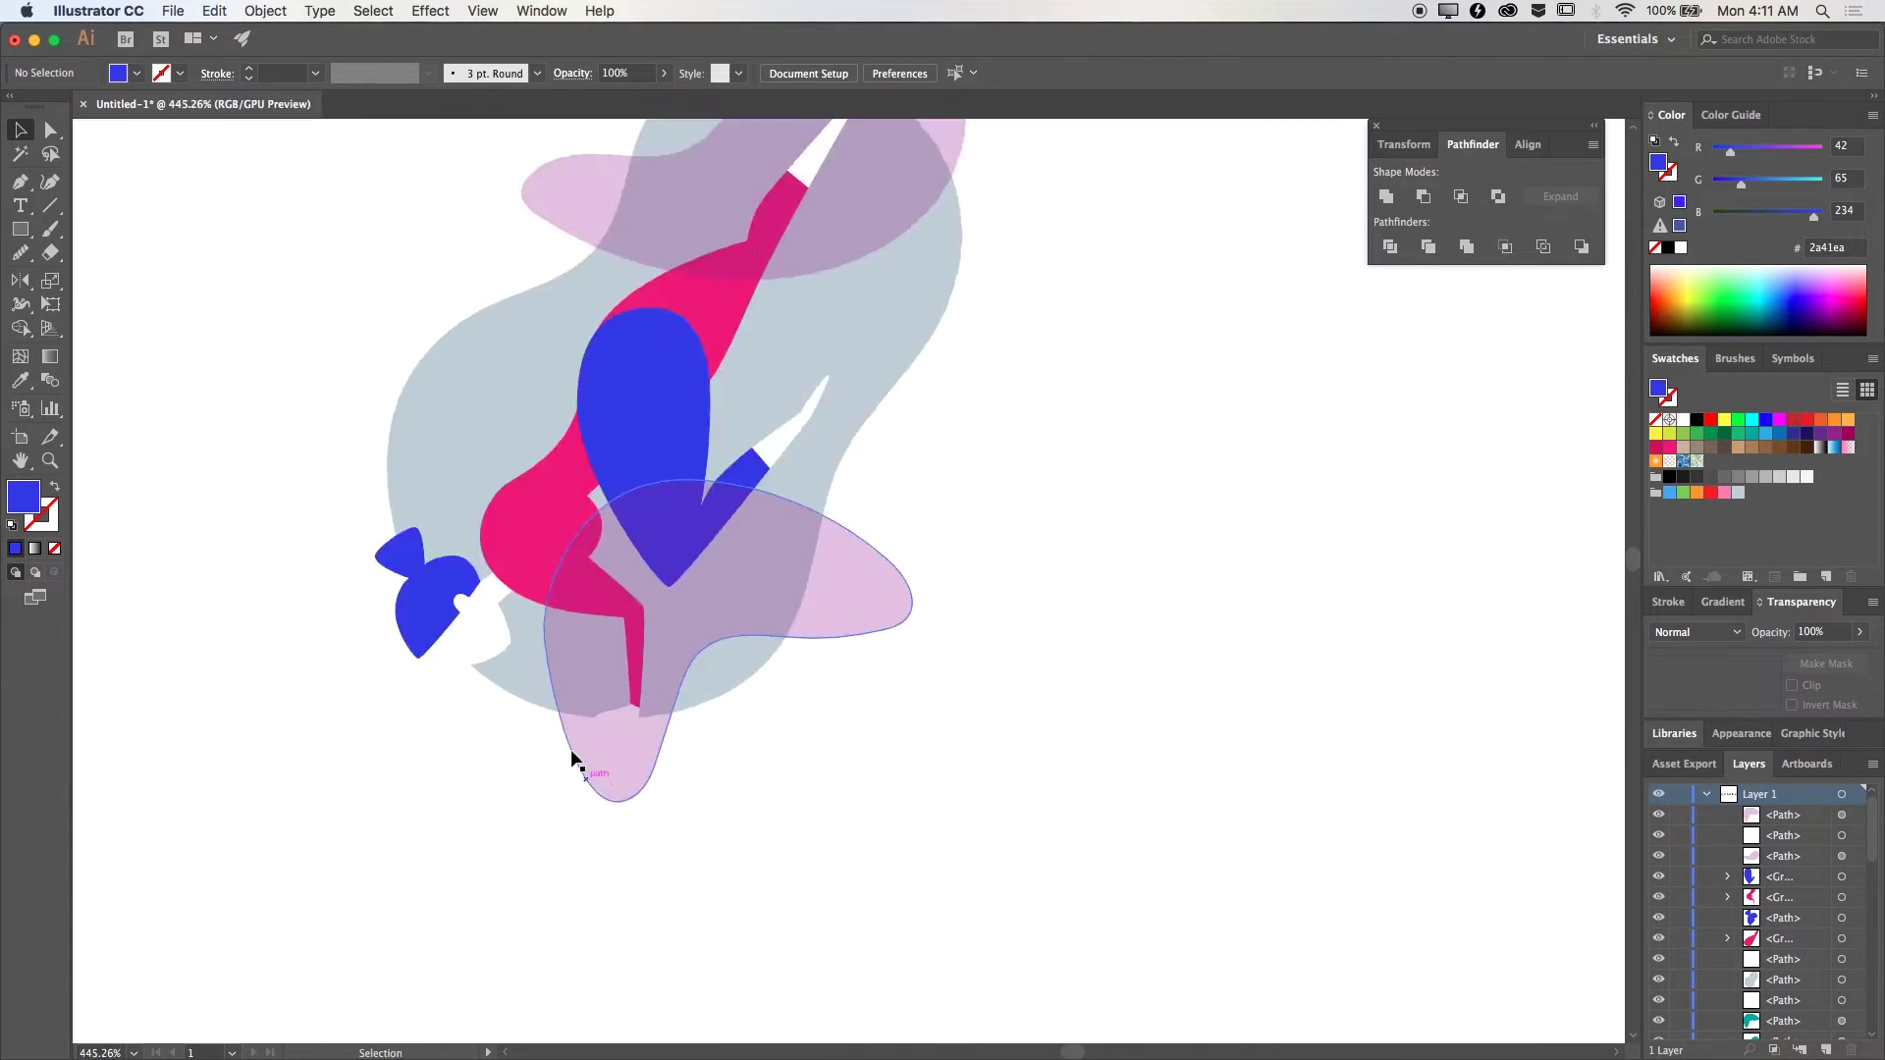
{"action": "double_click", "coordinate": [589, 747]}
{"action": "scroll", "coordinate": [1111, 759], "scroll_direction": "up", "scroll_amount": 8}
{"action": "key", "text": "Escape"}
{"action": "scroll", "coordinate": [897, 835], "scroll_direction": "down", "scroll_amount": 15}
{"action": "scroll", "coordinate": [898, 834], "scroll_direction": "down", "scroll_amount": 5}
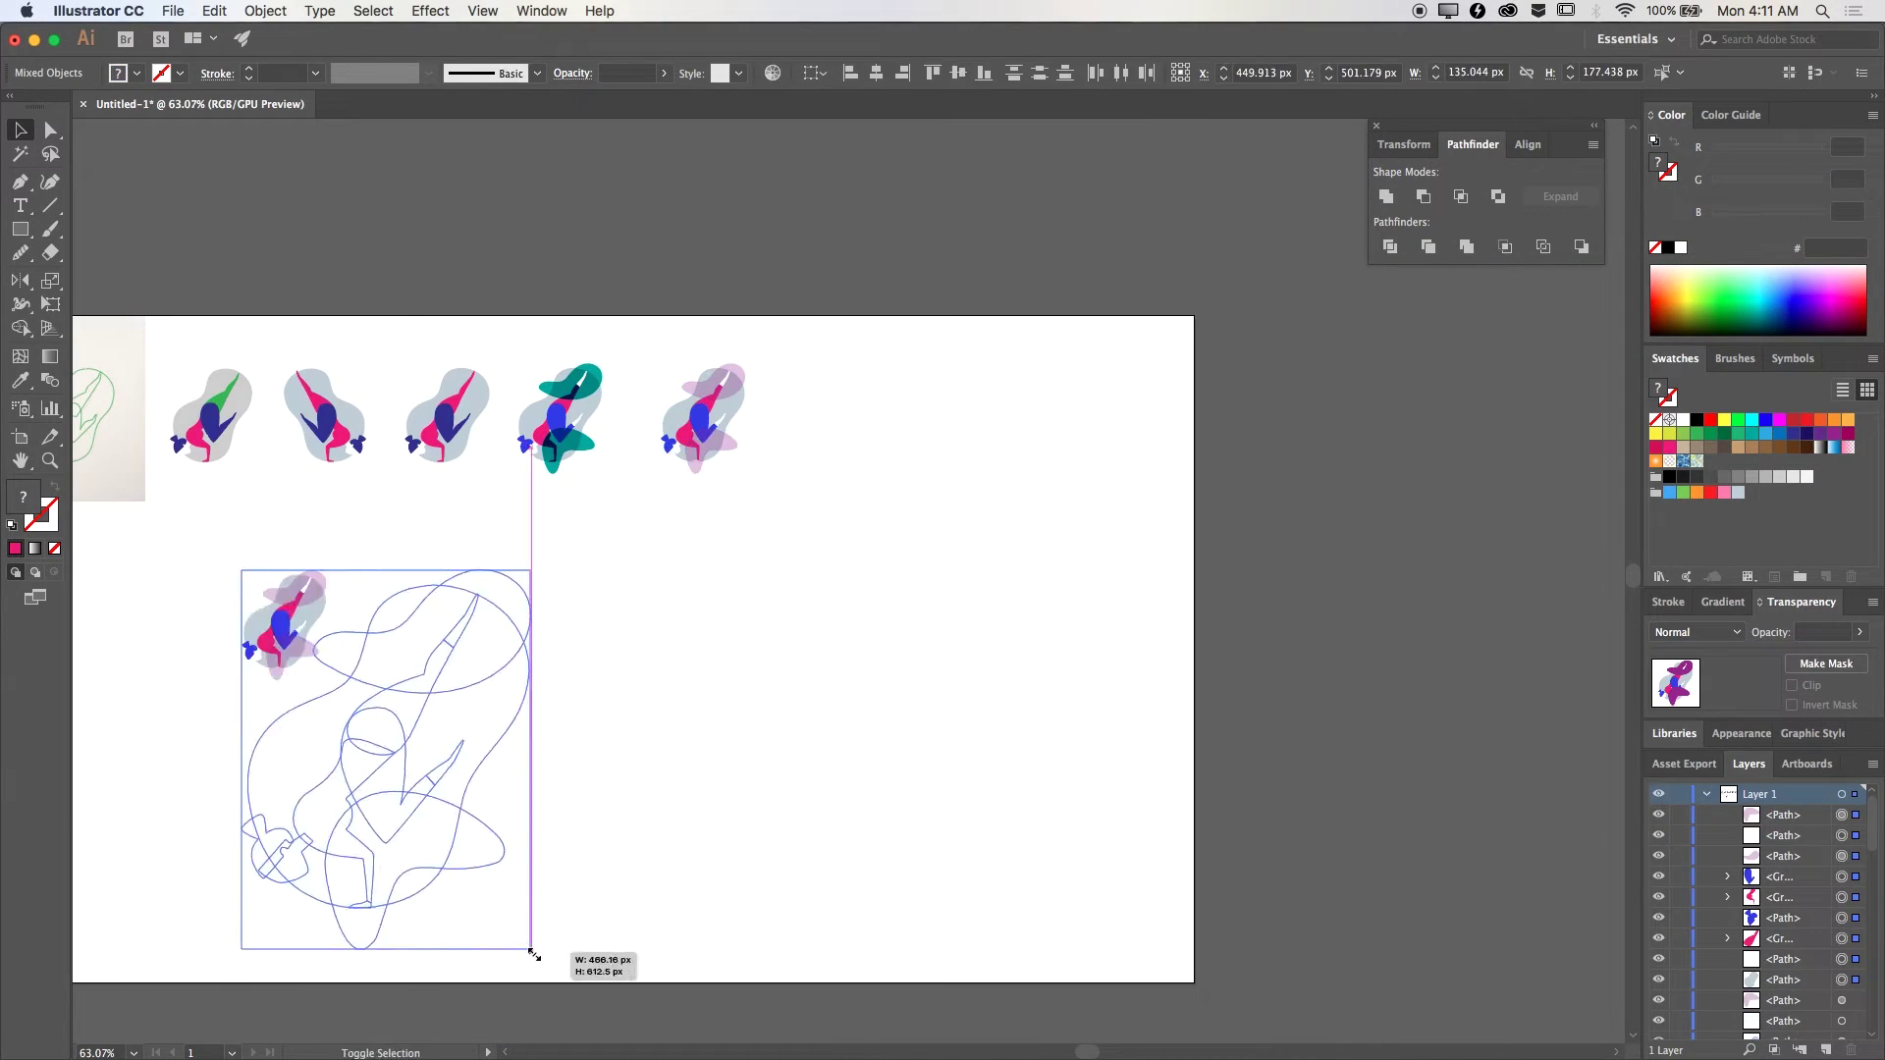
{"action": "scroll", "coordinate": [1112, 691], "scroll_direction": "up", "scroll_amount": 6}
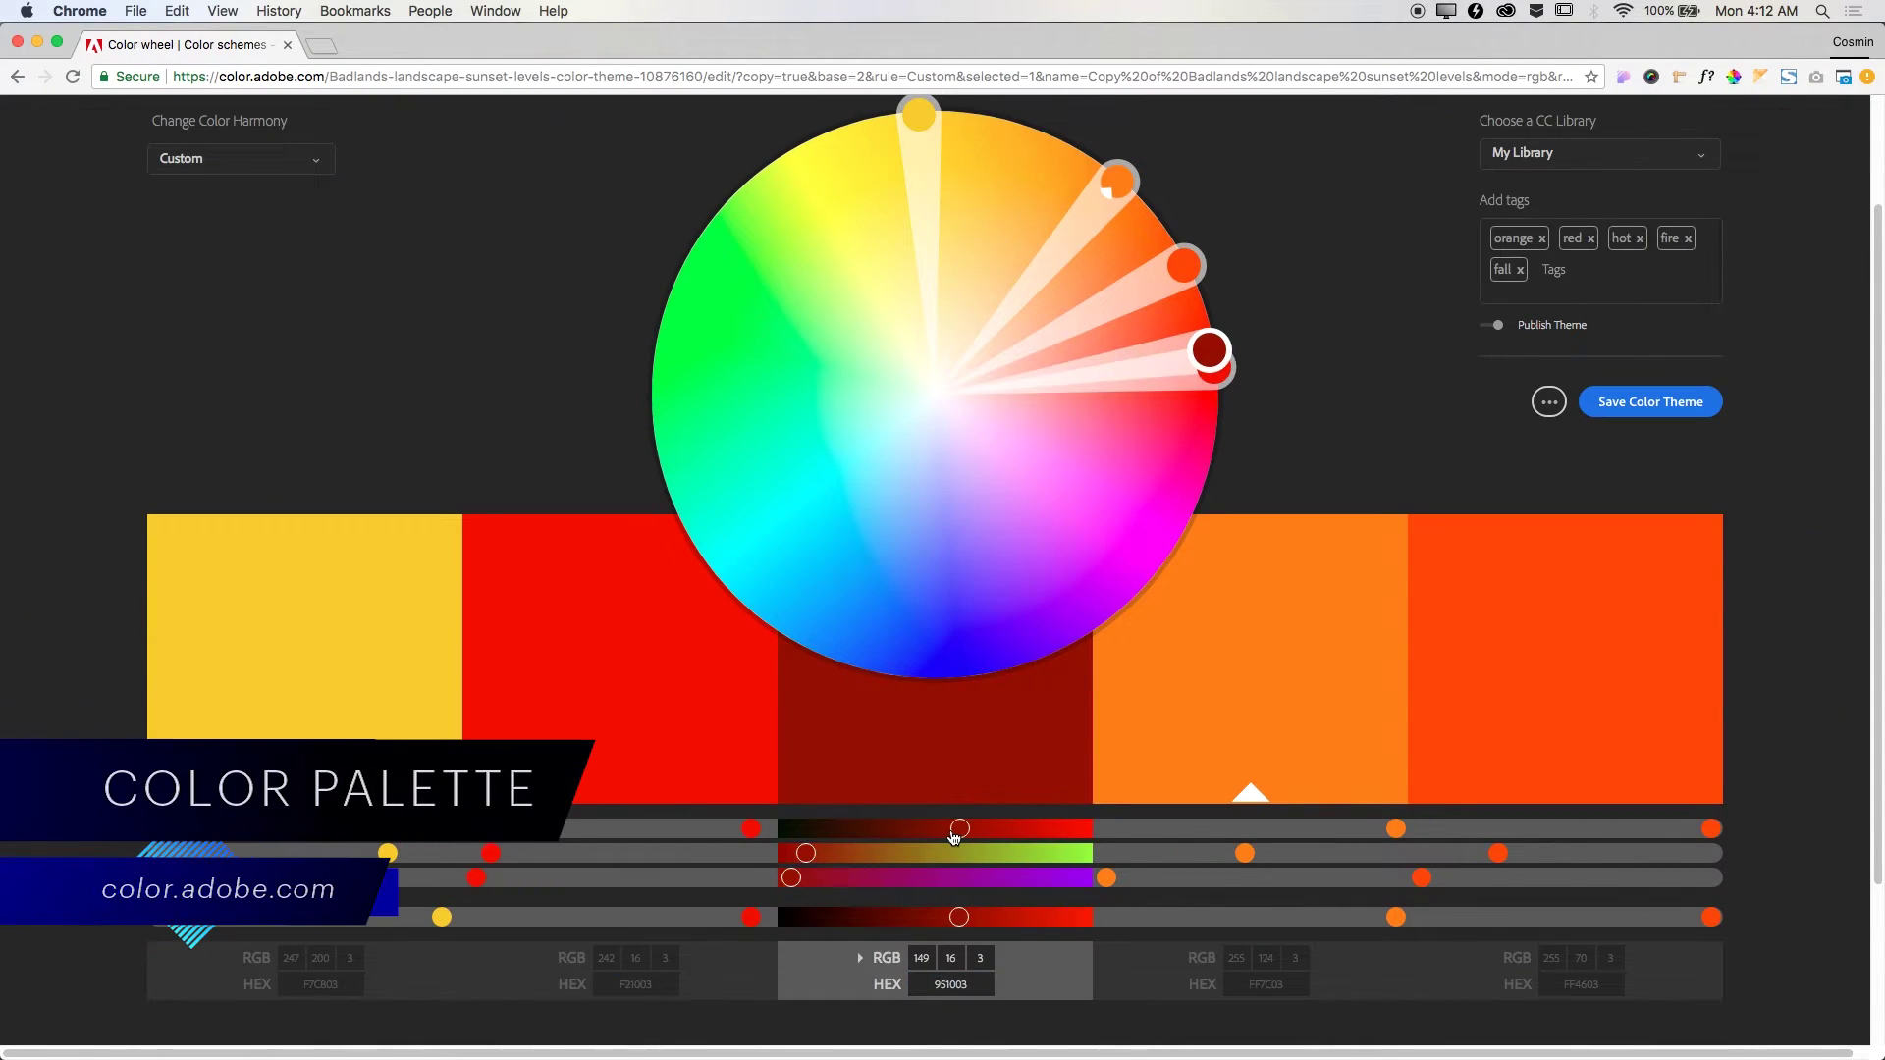
{"action": "left_click_drag", "start_coordinate": [477, 878], "coordinate": [567, 889]}
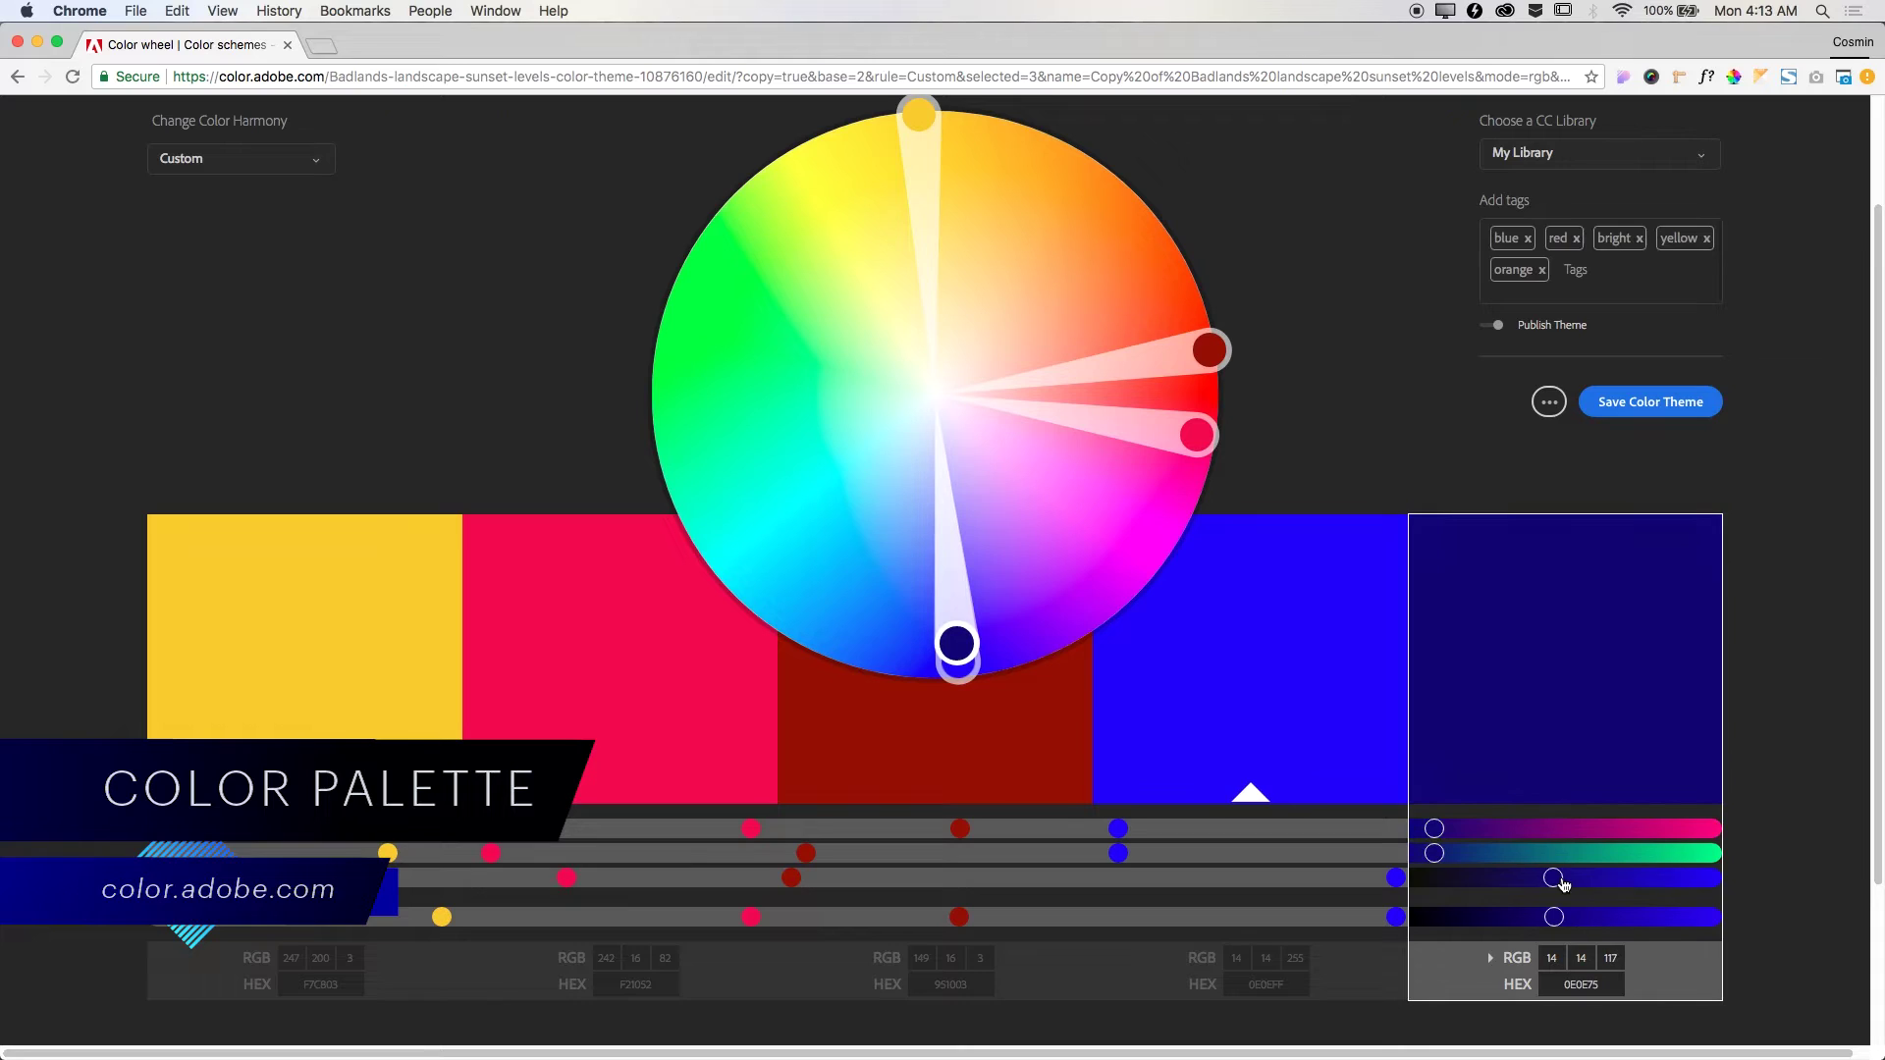
{"action": "left_click_drag", "start_coordinate": [388, 853], "coordinate": [414, 858]}
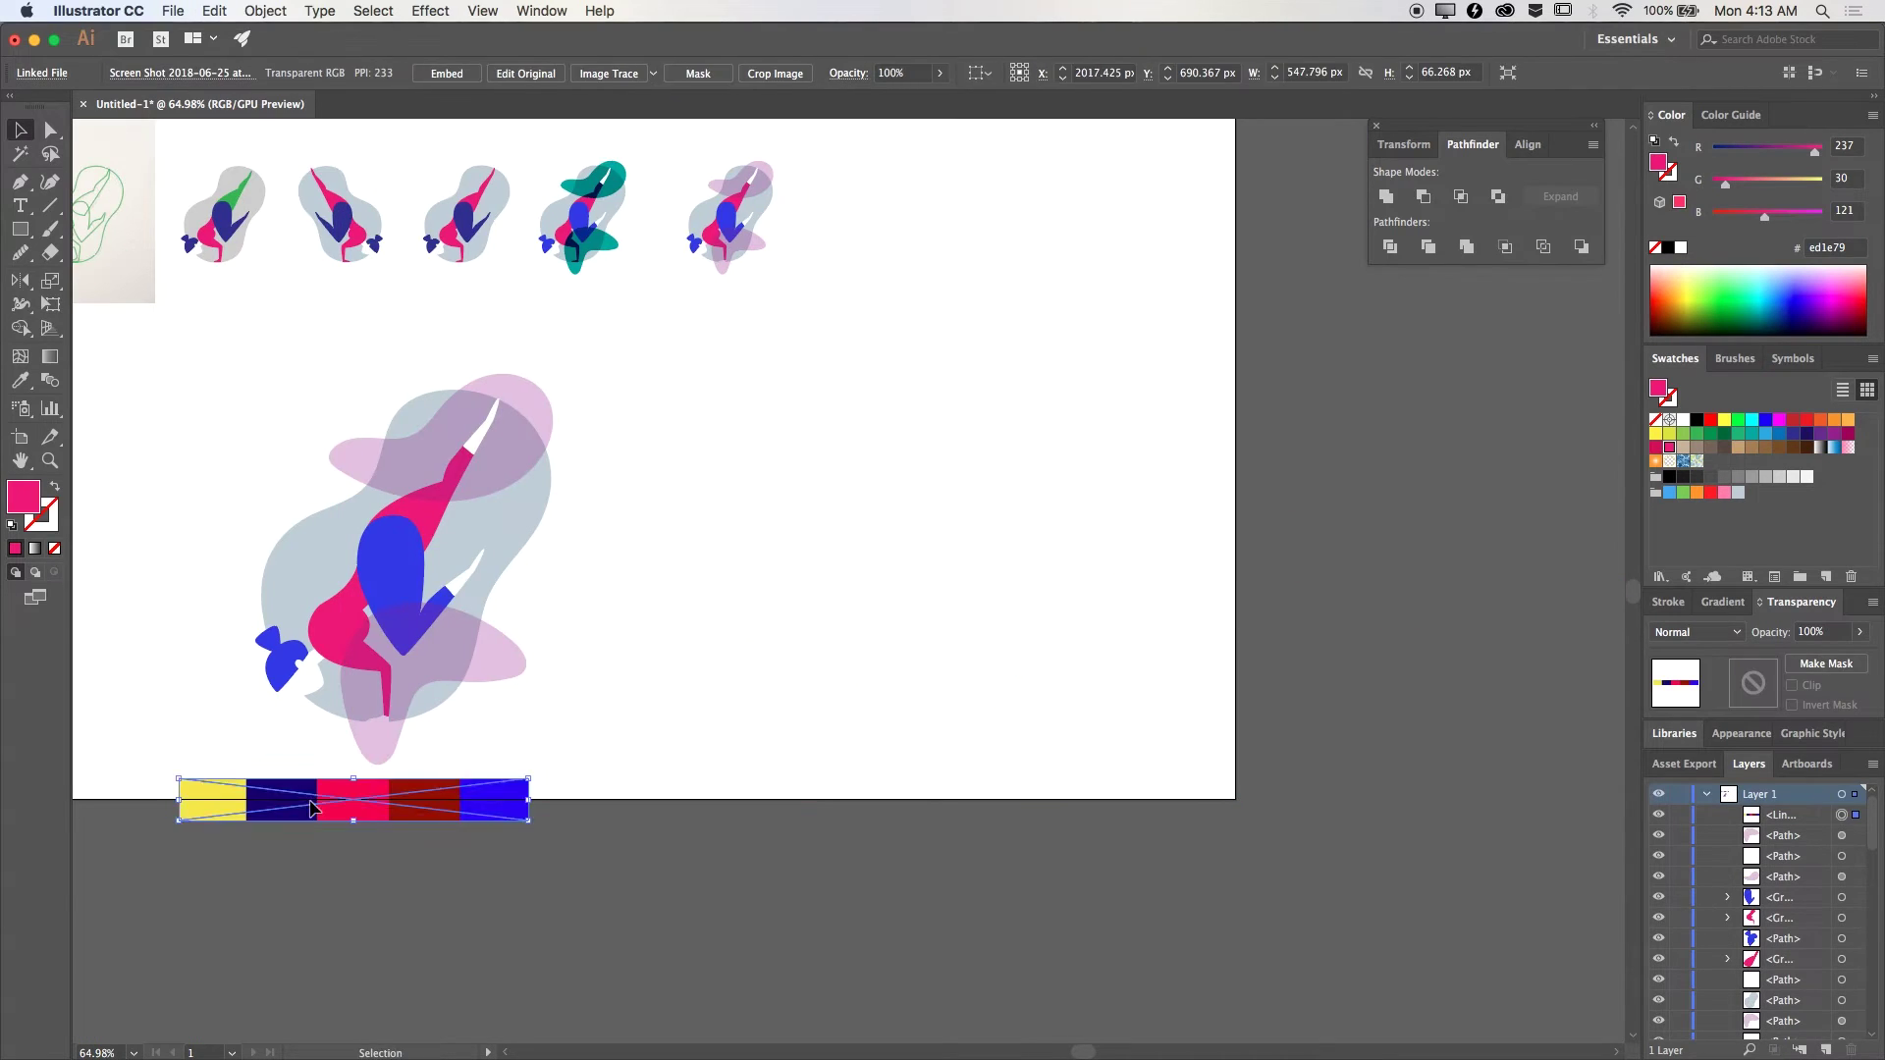
Step: Eyedrop palette-strip colours onto the shapes: dark blue on one shape, dark red on the head
{"action": "key", "text": "i"}
{"action": "left_click", "coordinate": [211, 797]}
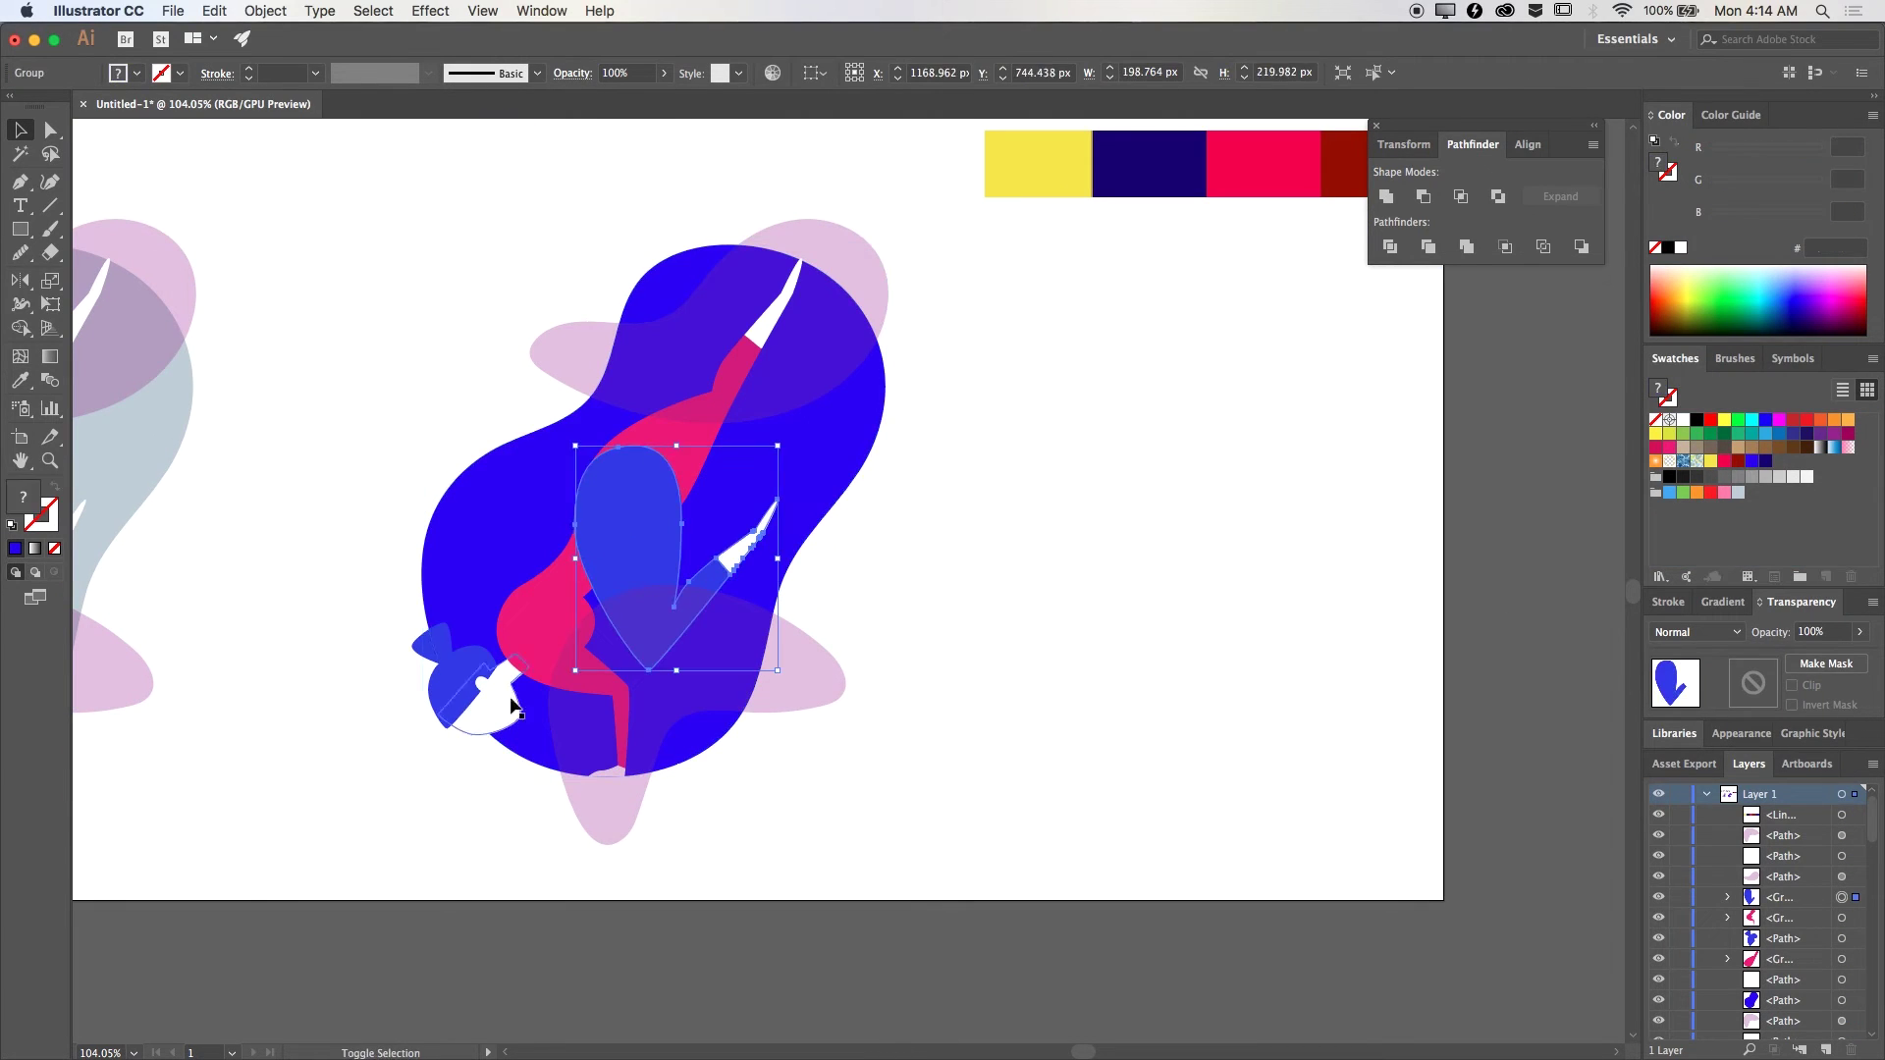
{"action": "left_click", "coordinate": [1766, 462]}
{"action": "left_click", "coordinate": [629, 510]}
{"action": "left_click", "coordinate": [1343, 163]}
Step: Set the two overlay blobs to full opacity with Screen blending
{"action": "left_click", "coordinate": [805, 256]}
{"action": "left_click", "coordinate": [1697, 632]}
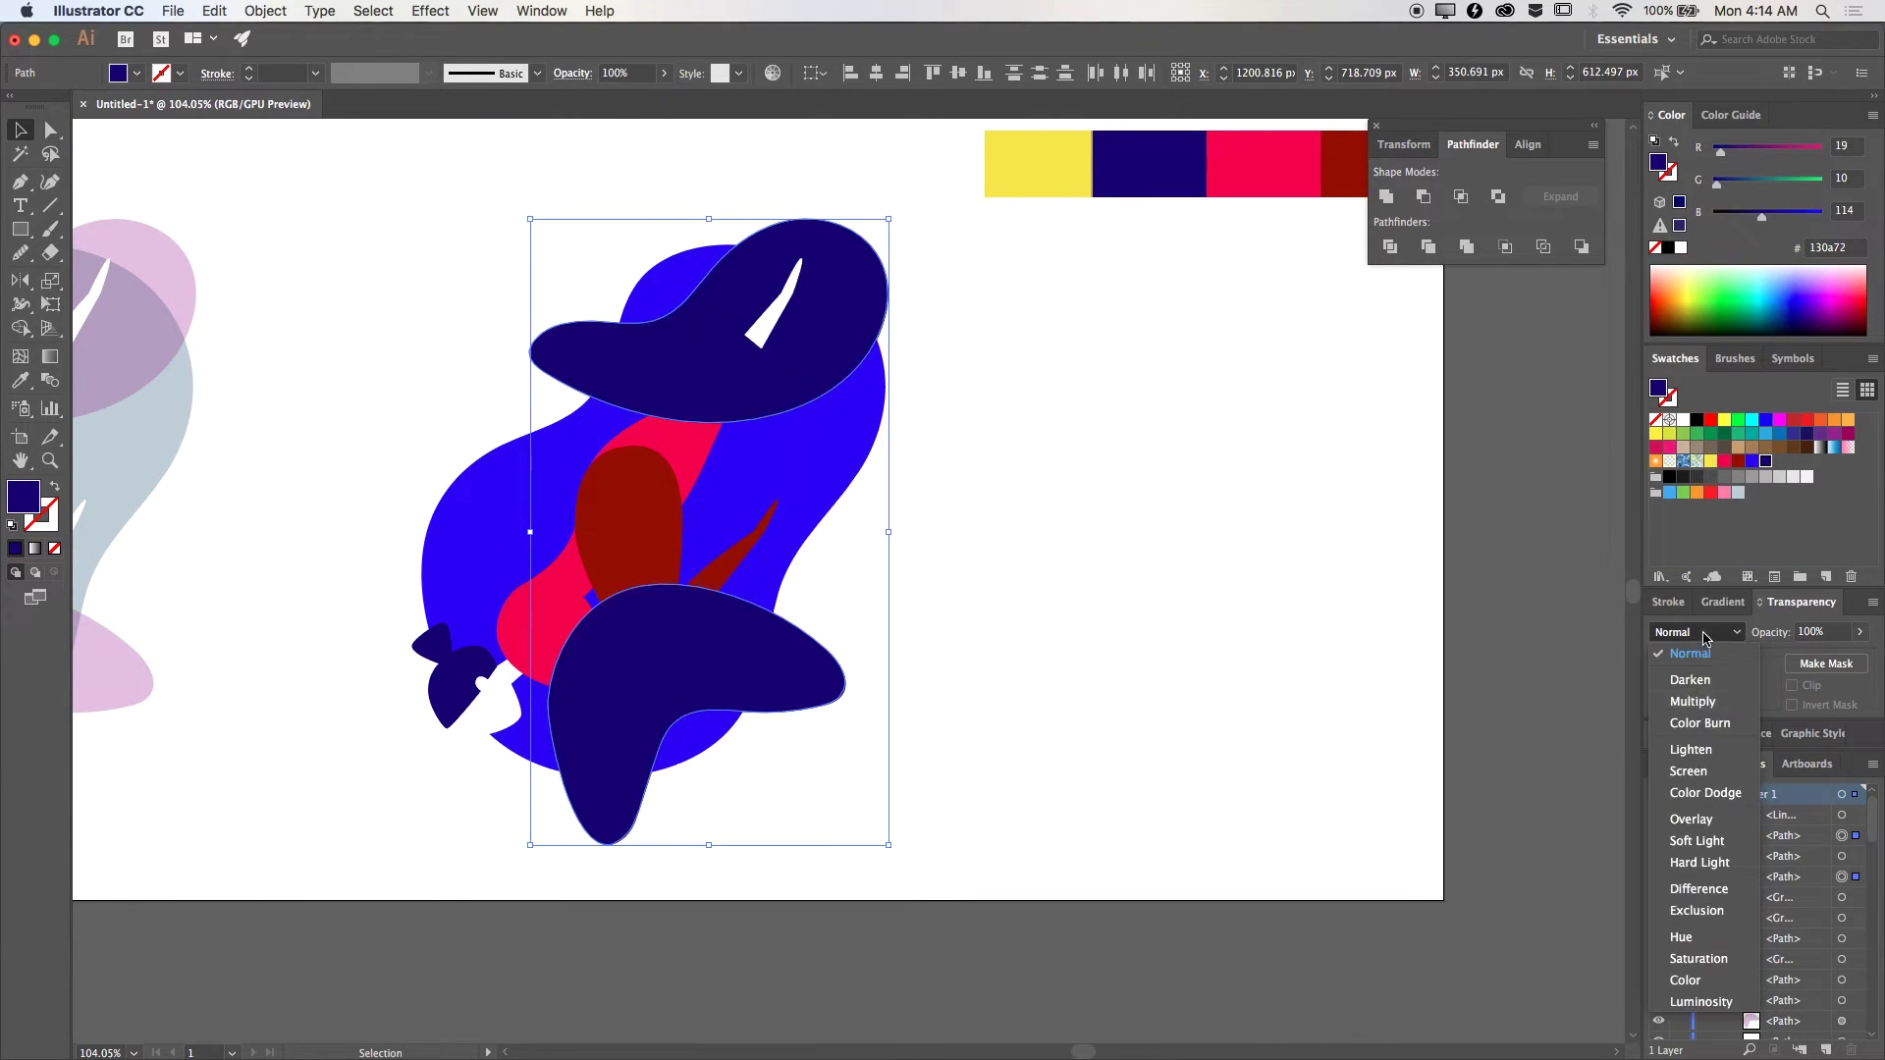
{"action": "left_click", "coordinate": [1689, 772]}
{"action": "left_click", "coordinate": [1696, 632]}
{"action": "left_click", "coordinate": [1700, 821]}
Step: Add Mesh tool points to the blue backdrop blob, darkening shading near its edge
{"action": "left_click", "coordinate": [805, 461]}
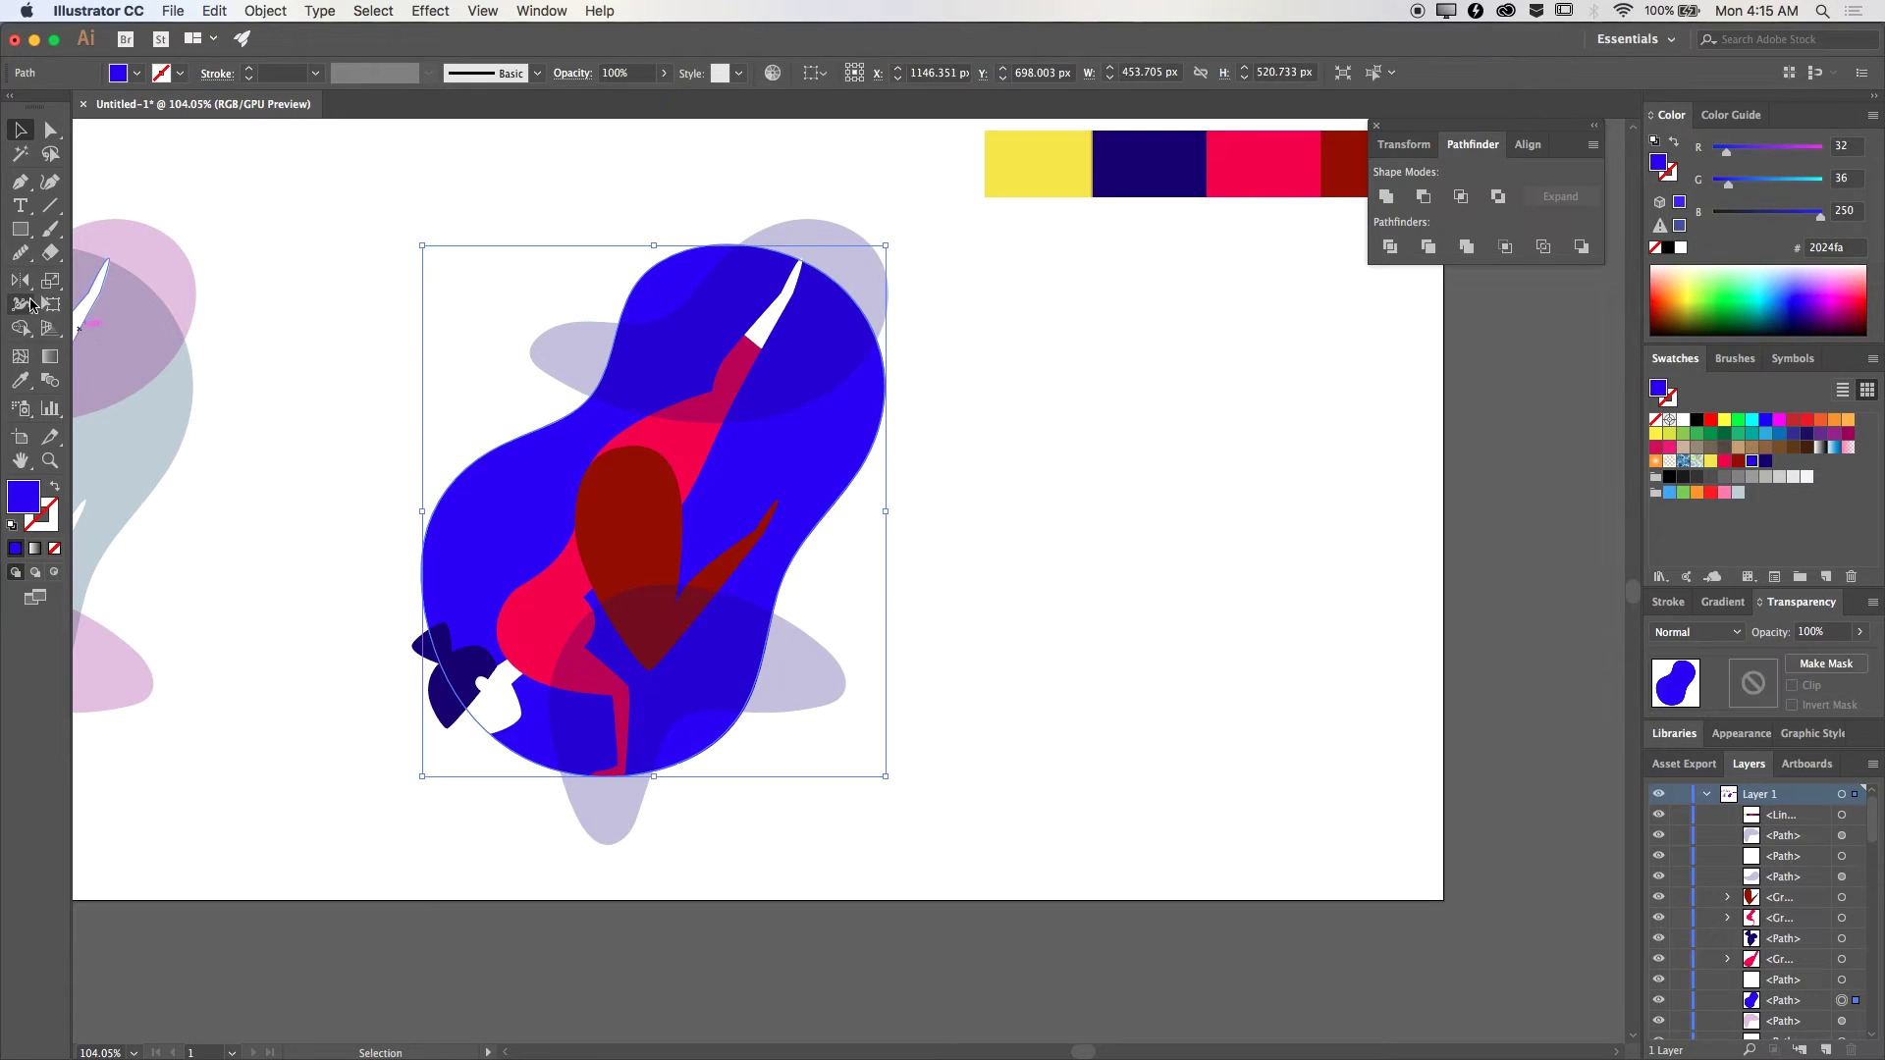
{"action": "key", "text": "u"}
{"action": "left_click", "coordinate": [536, 528]}
{"action": "left_click", "coordinate": [728, 370]}
{"action": "left_click", "coordinate": [757, 778]}
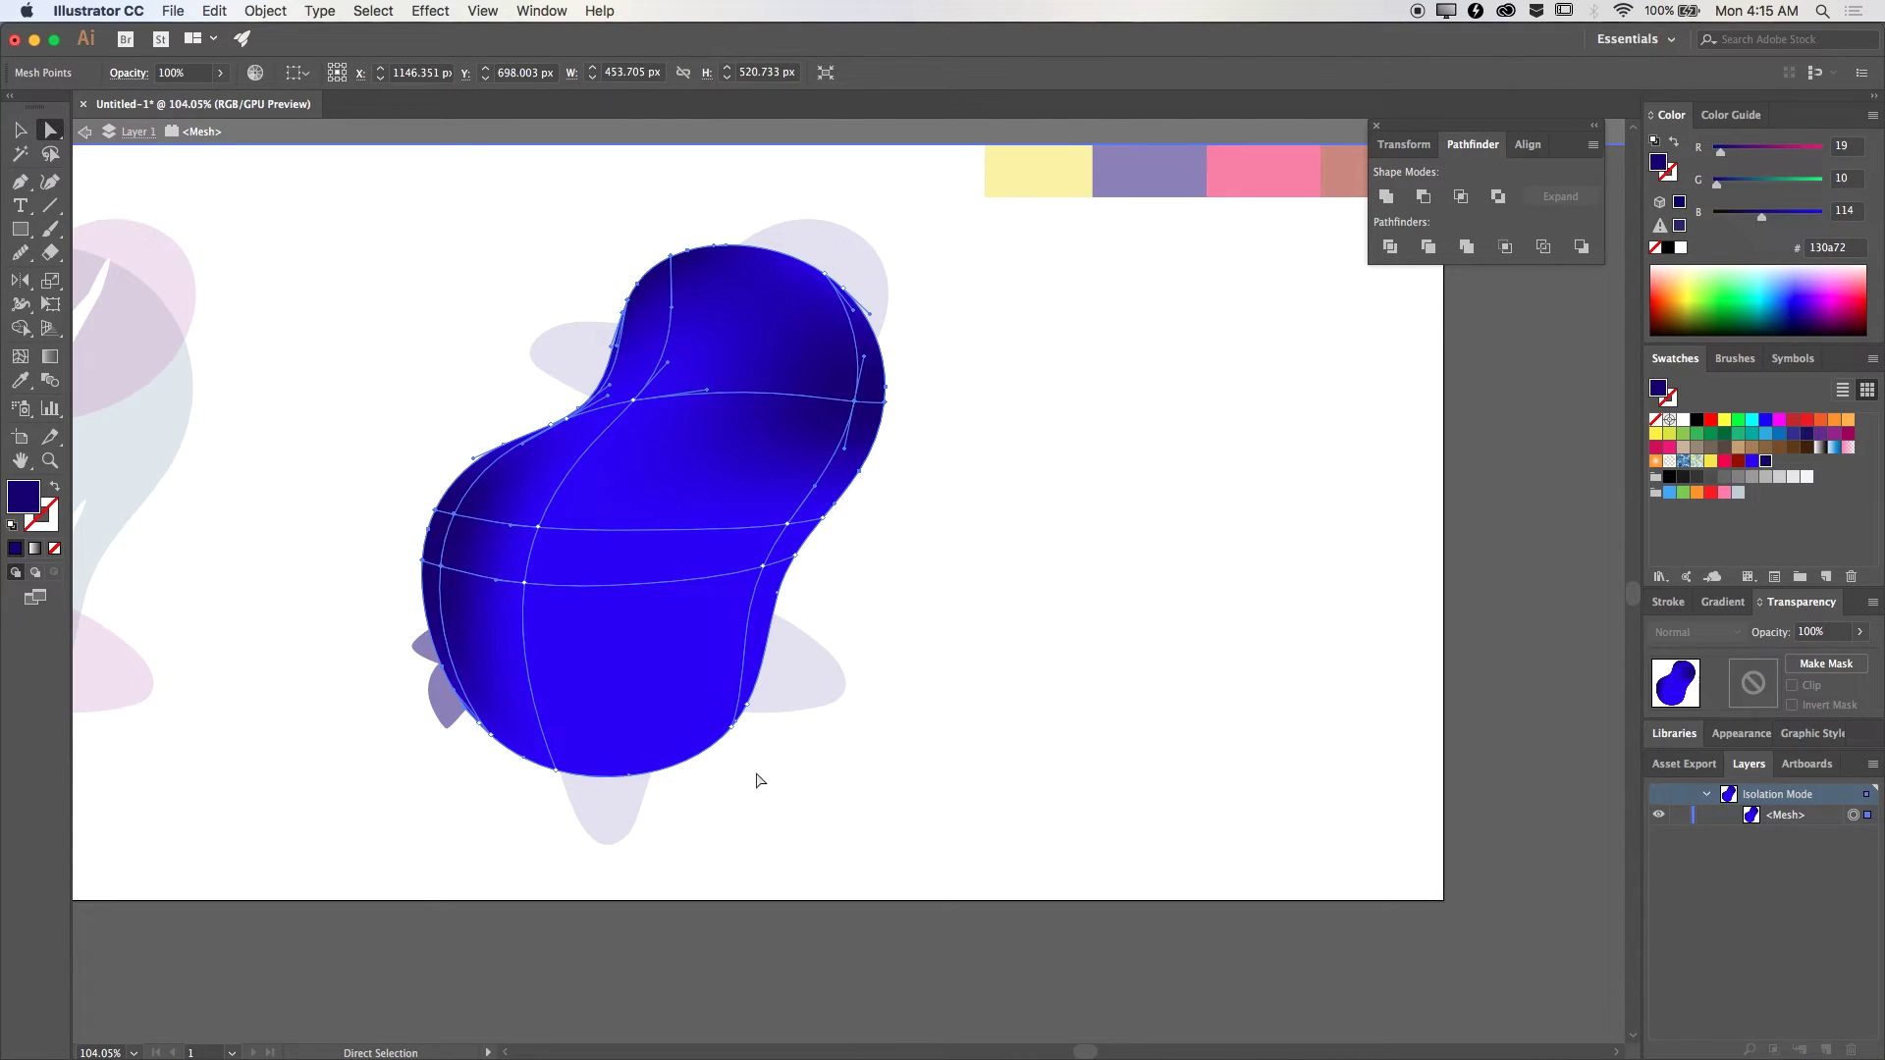
Step: Give the red leg group a linear gradient
{"action": "key", "text": "v"}
{"action": "left_click", "coordinate": [812, 526]}
{"action": "key", "text": "period"}
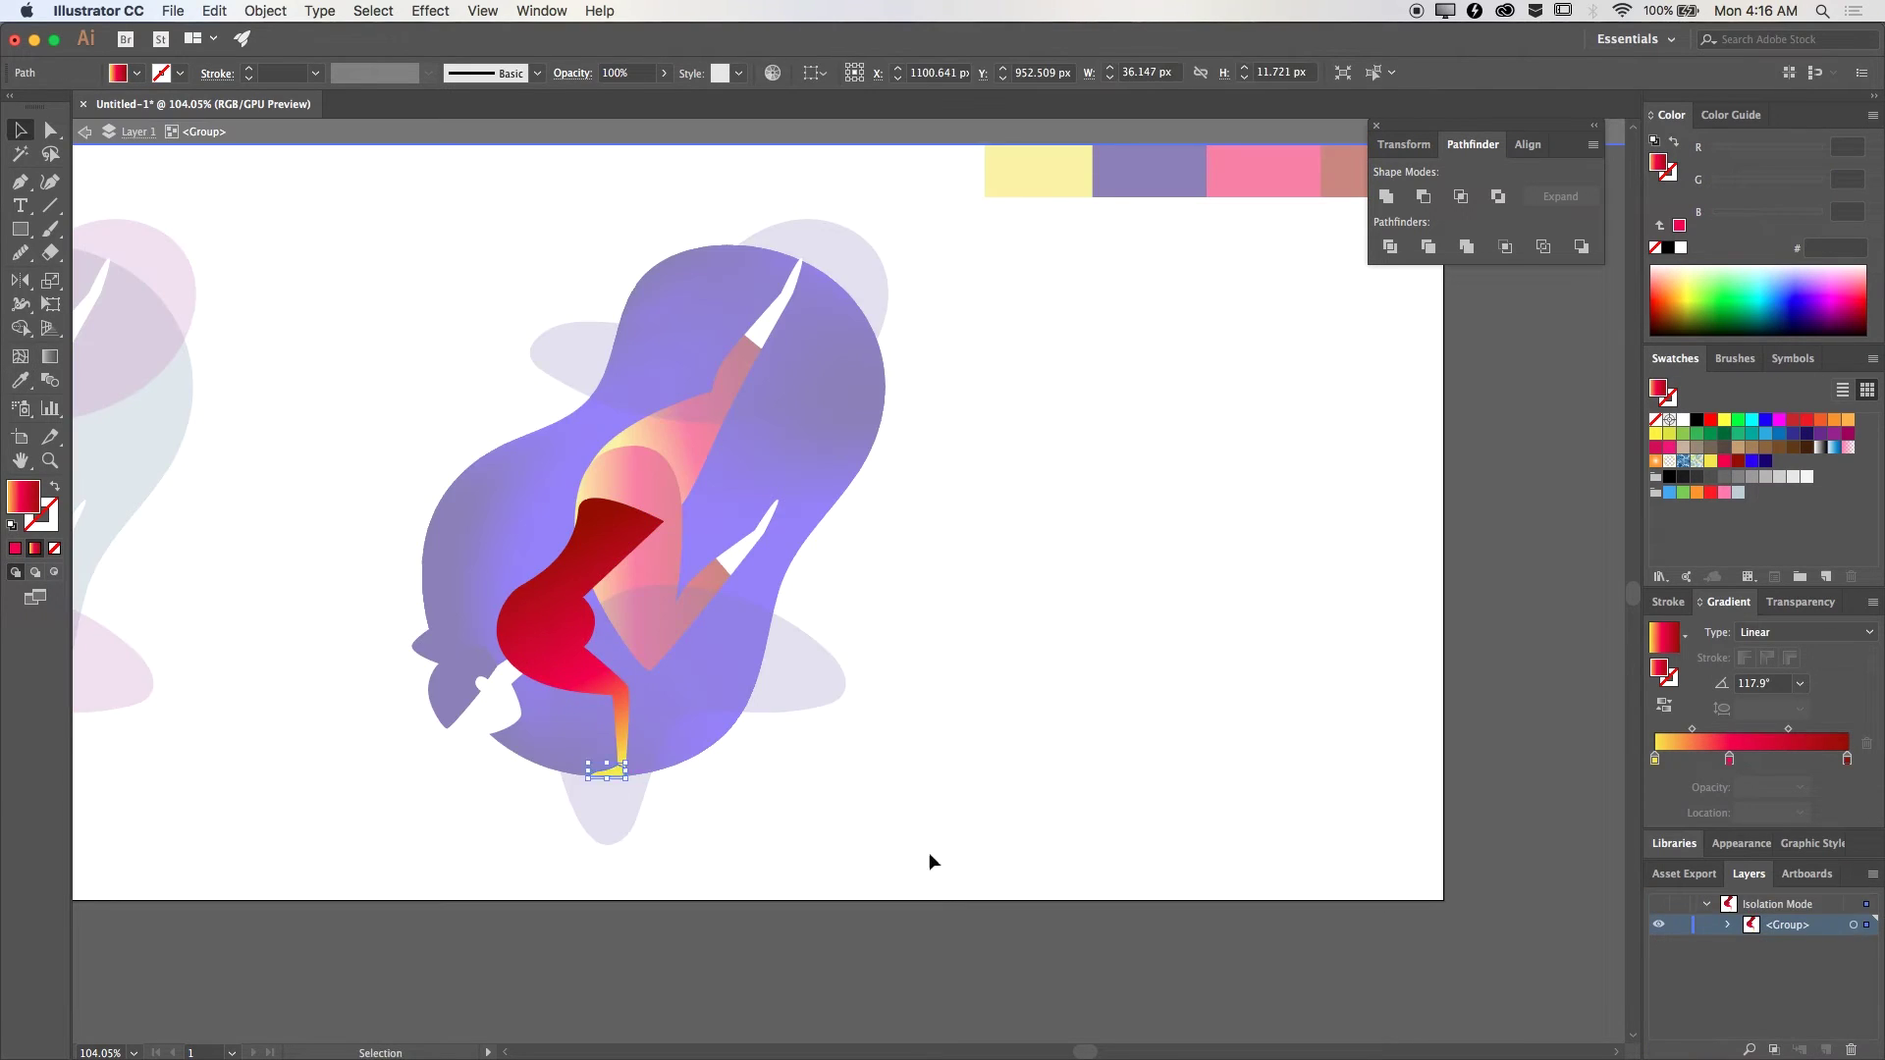
Step: Leave the leg's isolation mode and undo the last opacity change
{"action": "double_click", "coordinate": [929, 861]}
{"action": "left_click", "coordinate": [464, 682]}
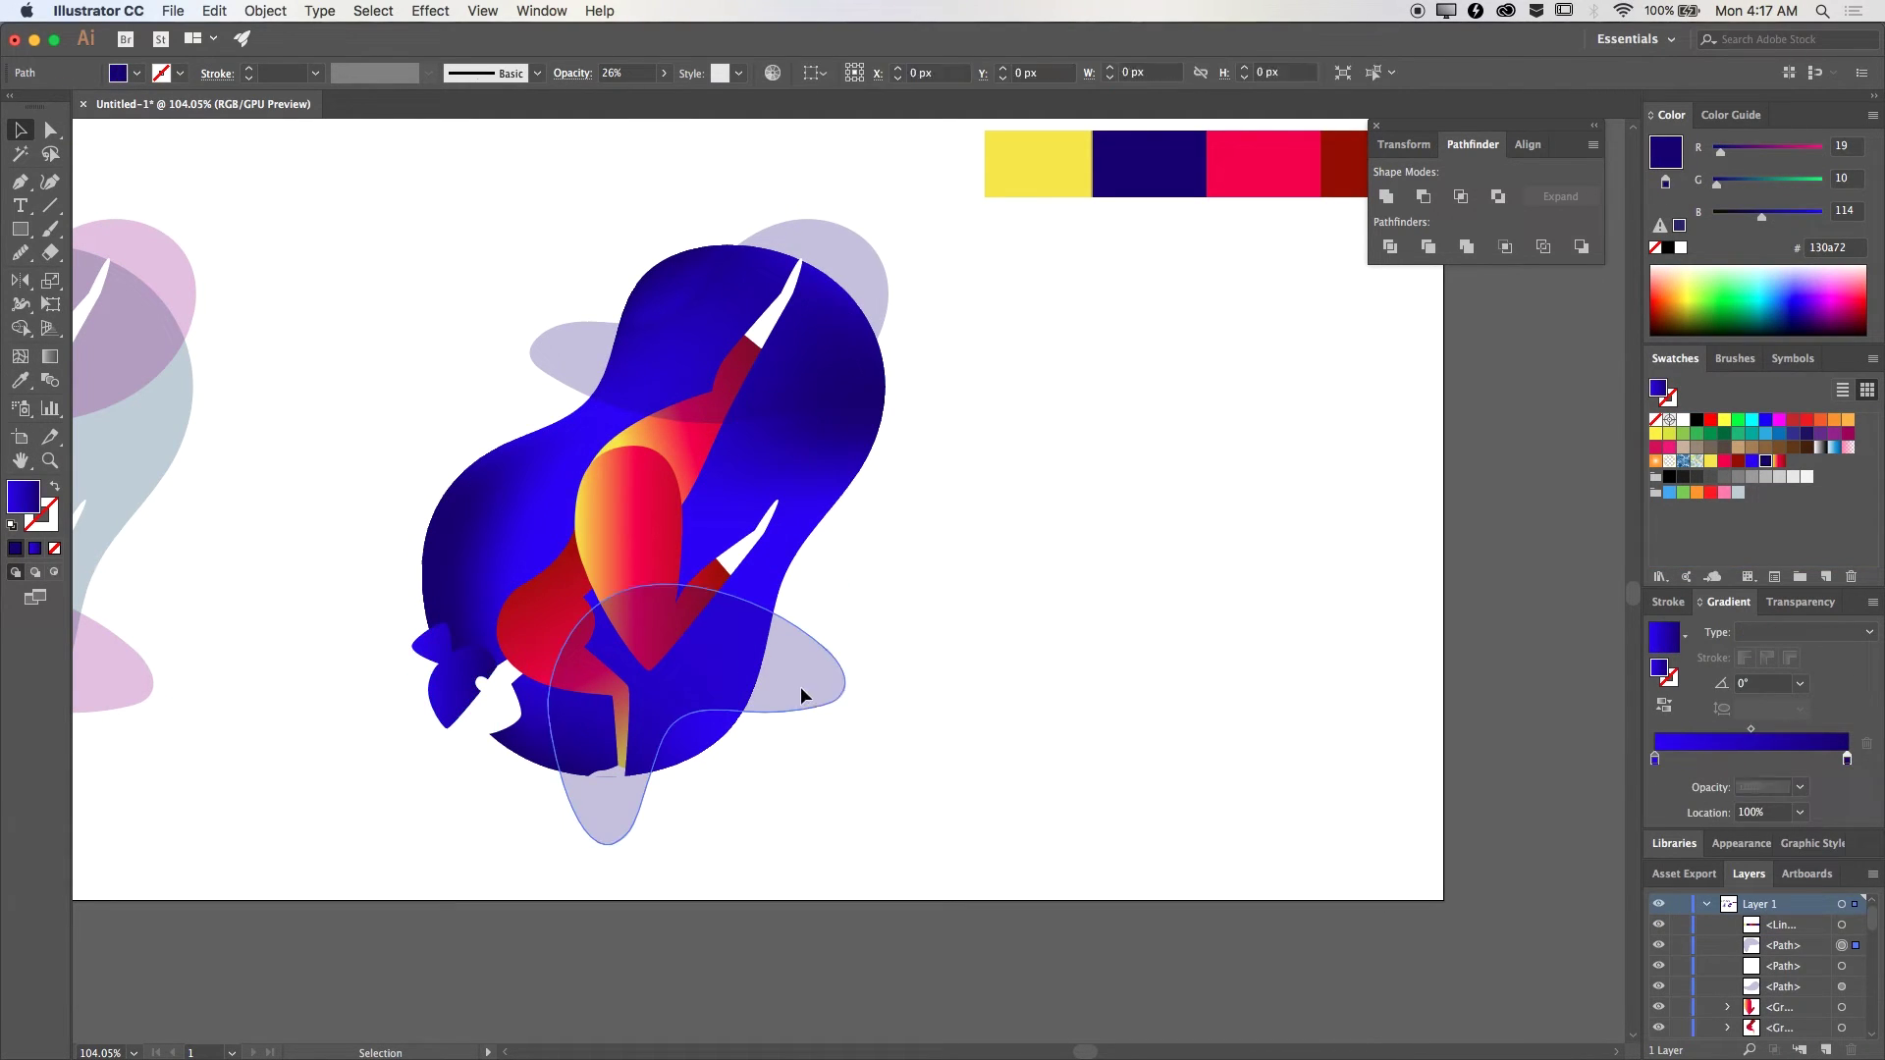
{"action": "key", "text": "super+z"}
{"action": "key", "text": "super+z"}
Step: Send the red blob behind the blue shapes, then bring it back on top
{"action": "right_click", "coordinate": [660, 392]}
{"action": "mouse_move", "coordinate": [717, 681]}
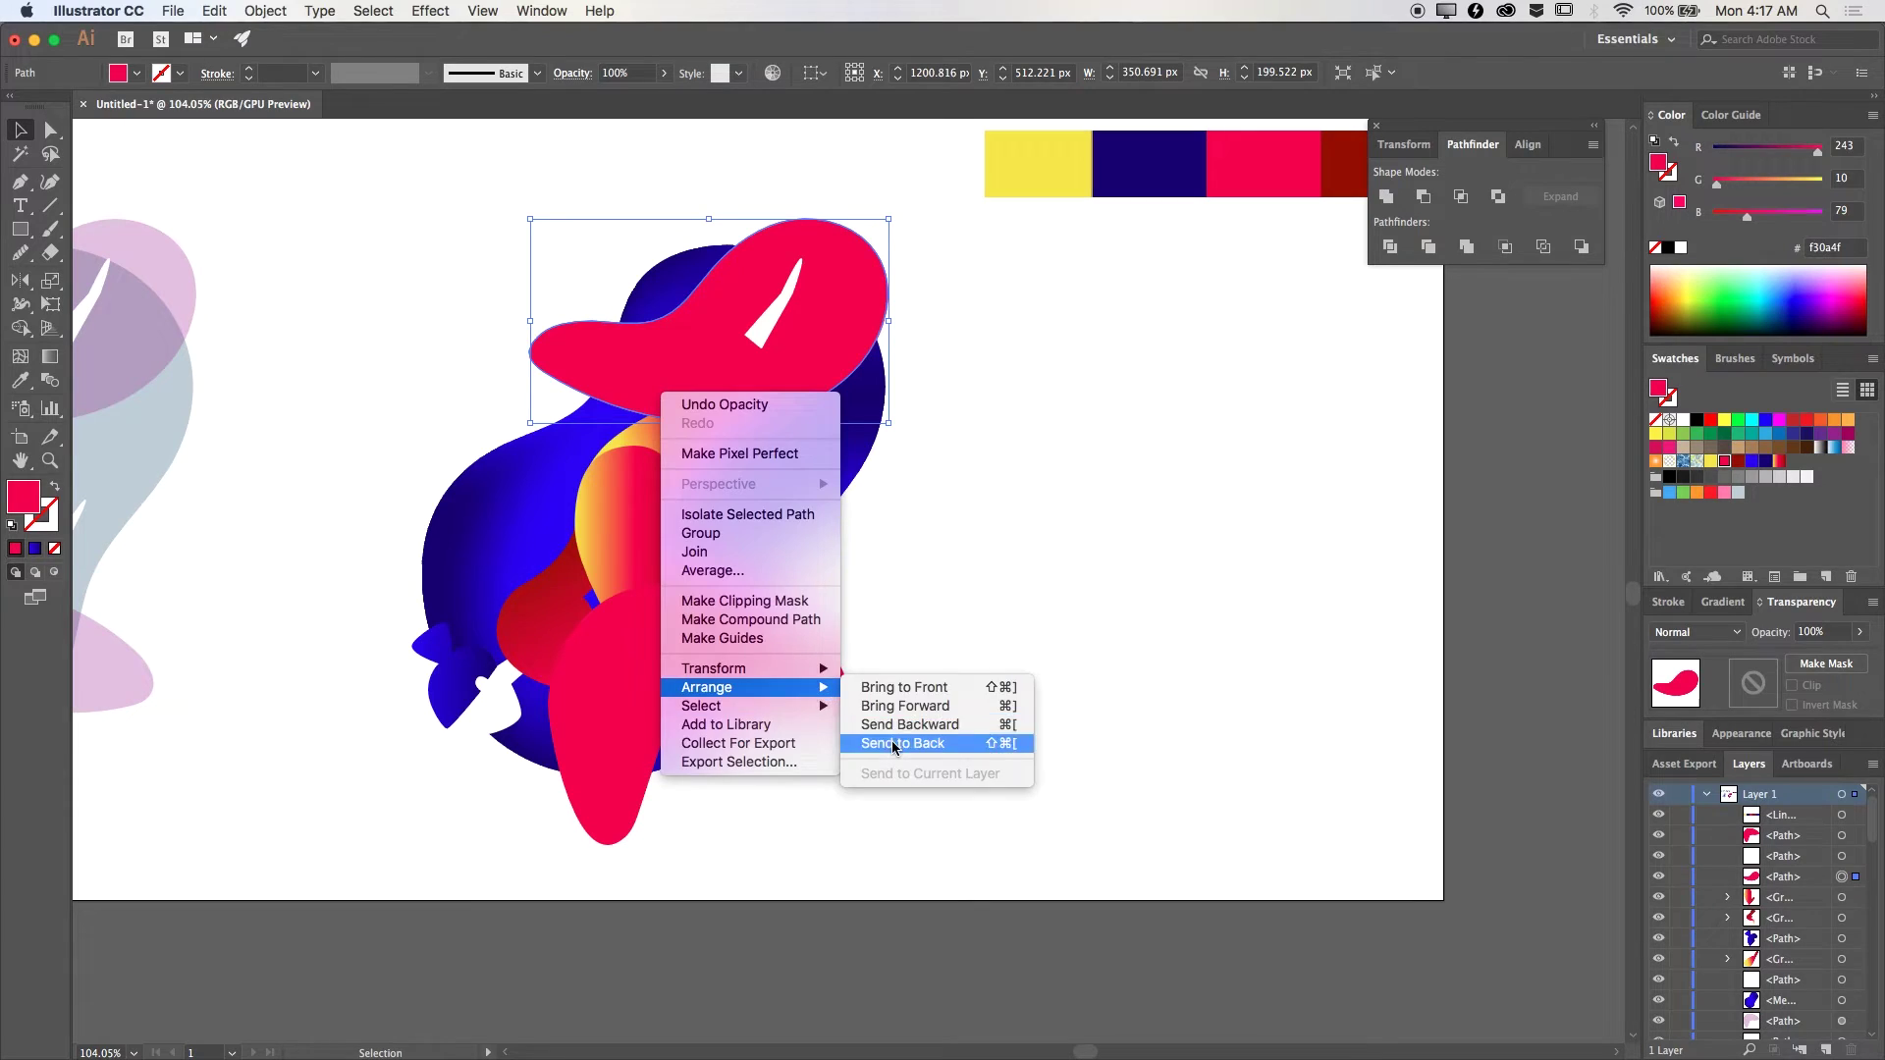
{"action": "left_click", "coordinate": [928, 742]}
{"action": "right_click", "coordinate": [828, 403]}
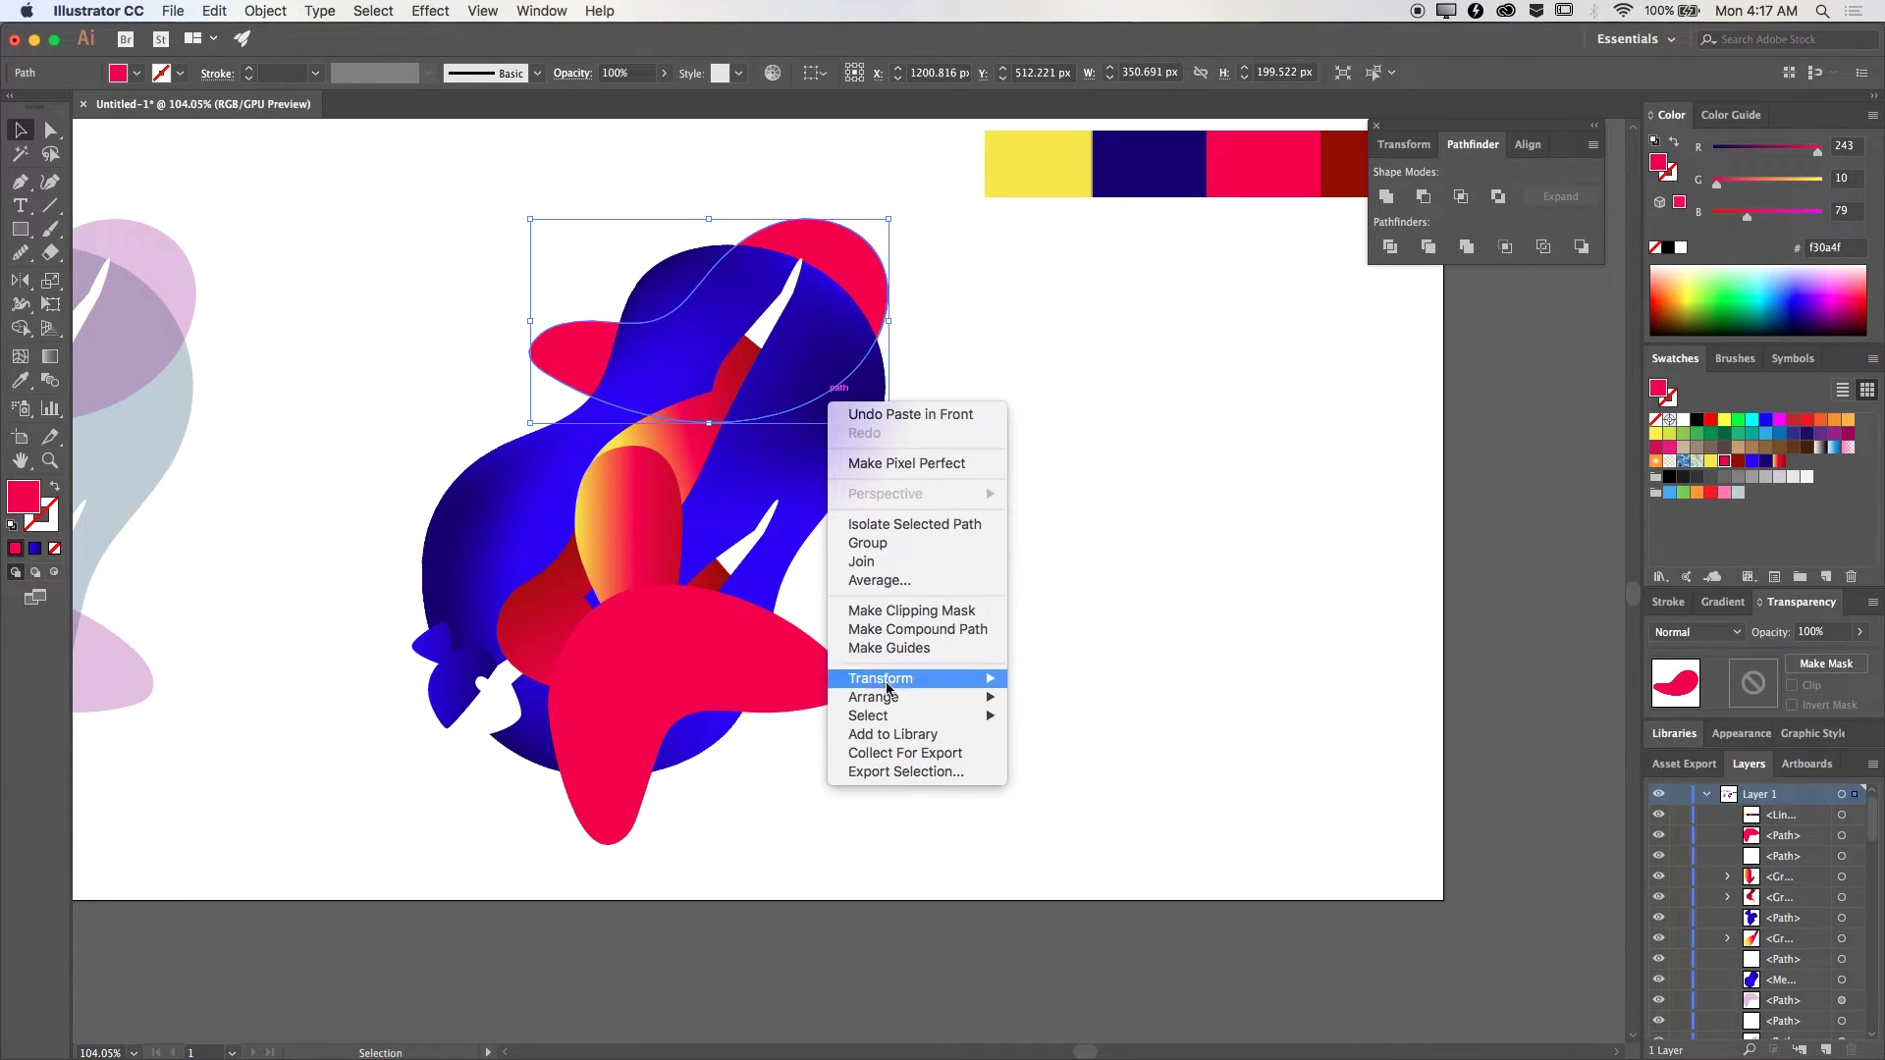
{"action": "mouse_move", "coordinate": [883, 676]}
{"action": "left_click", "coordinate": [1061, 679]}
Step: Intersect the gradient figure with the top red blob and copy the gradient onto the piece
{"action": "left_click", "coordinate": [700, 447]}
{"action": "left_click", "coordinate": [825, 295], "text": "shift"}
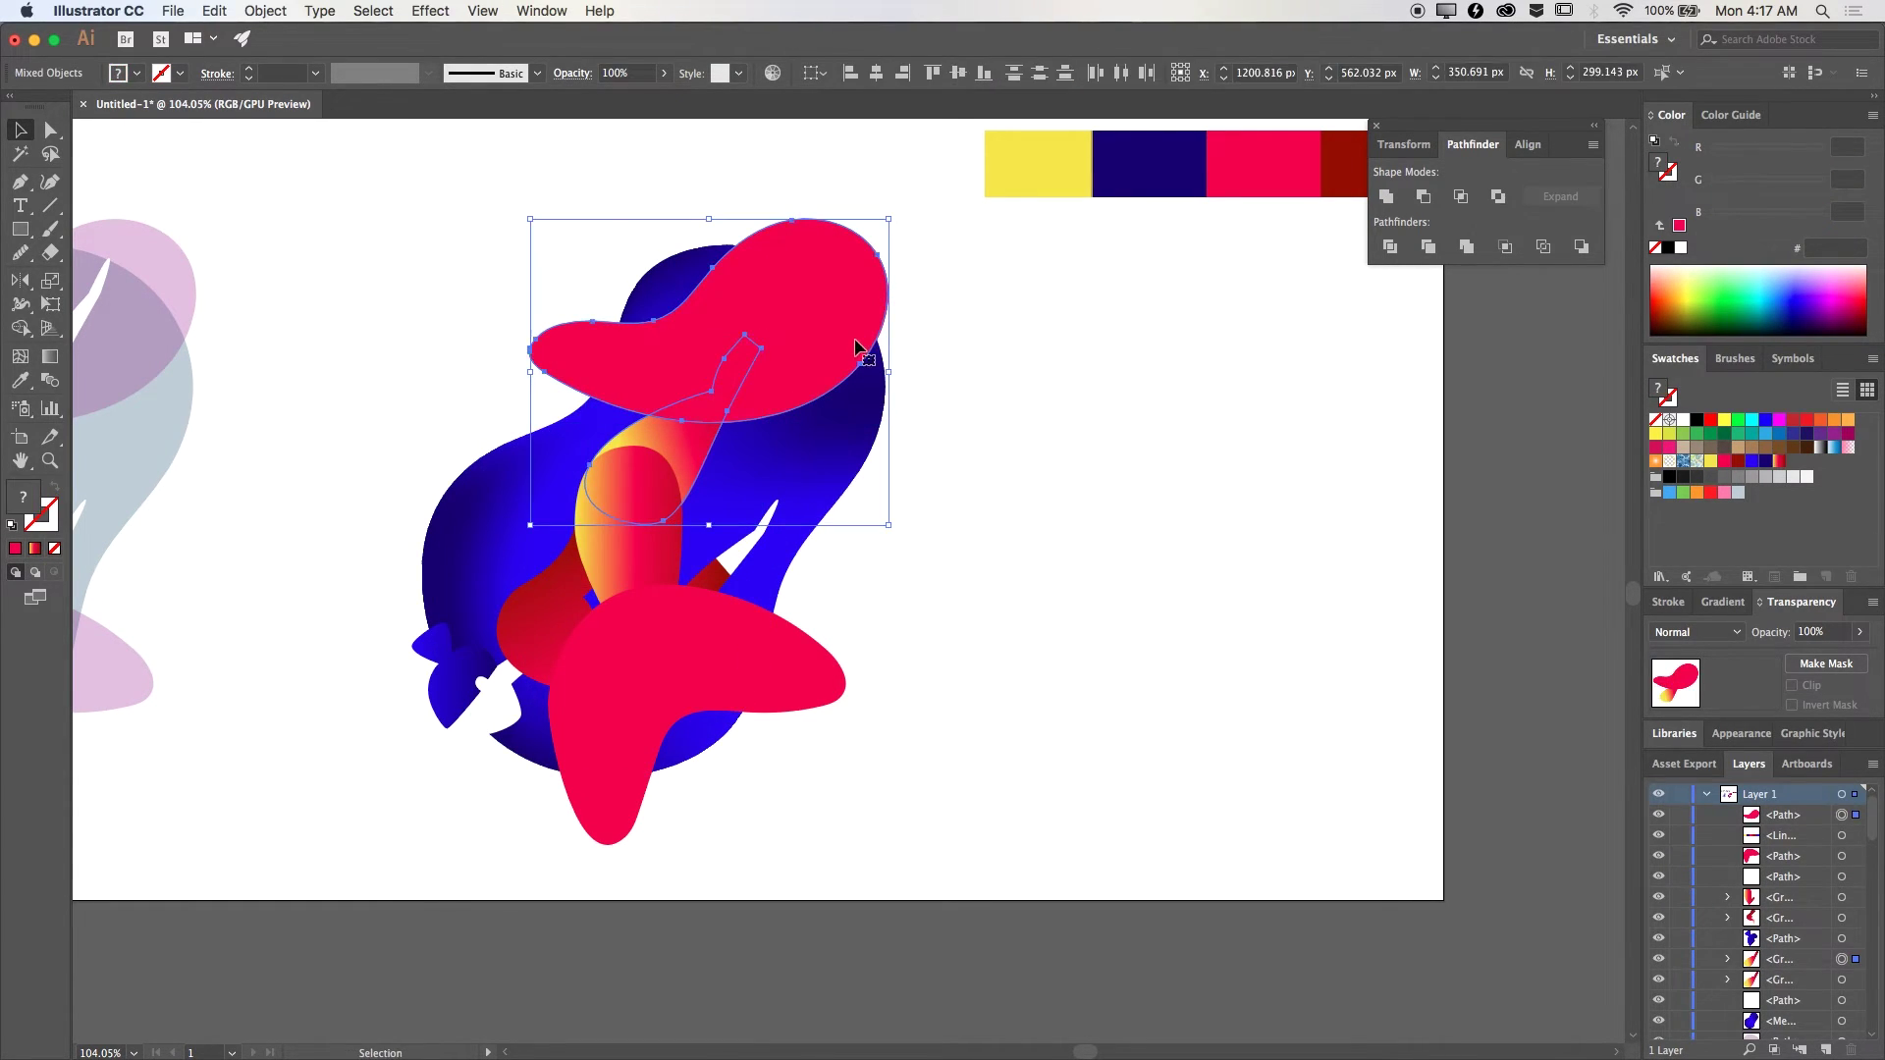
{"action": "left_click", "coordinate": [1461, 196]}
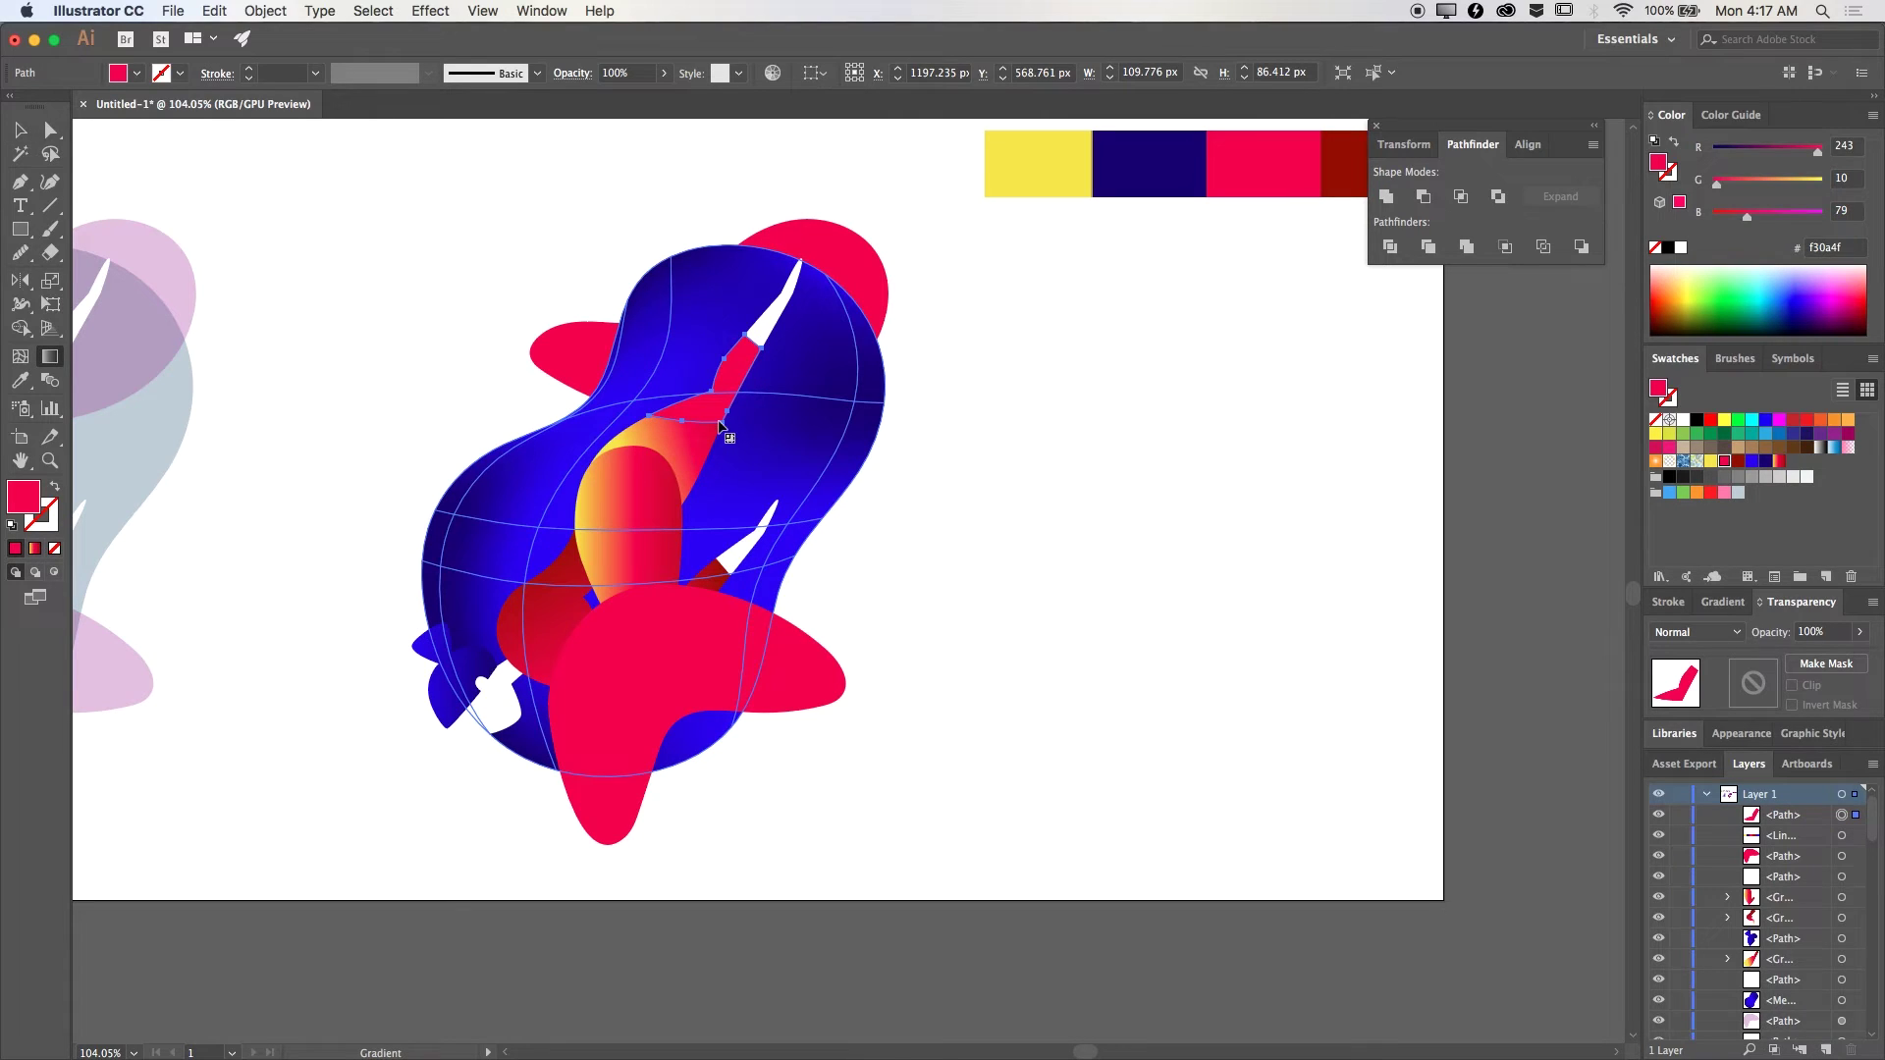
{"action": "left_click", "coordinate": [589, 503]}
{"action": "key", "text": "g"}
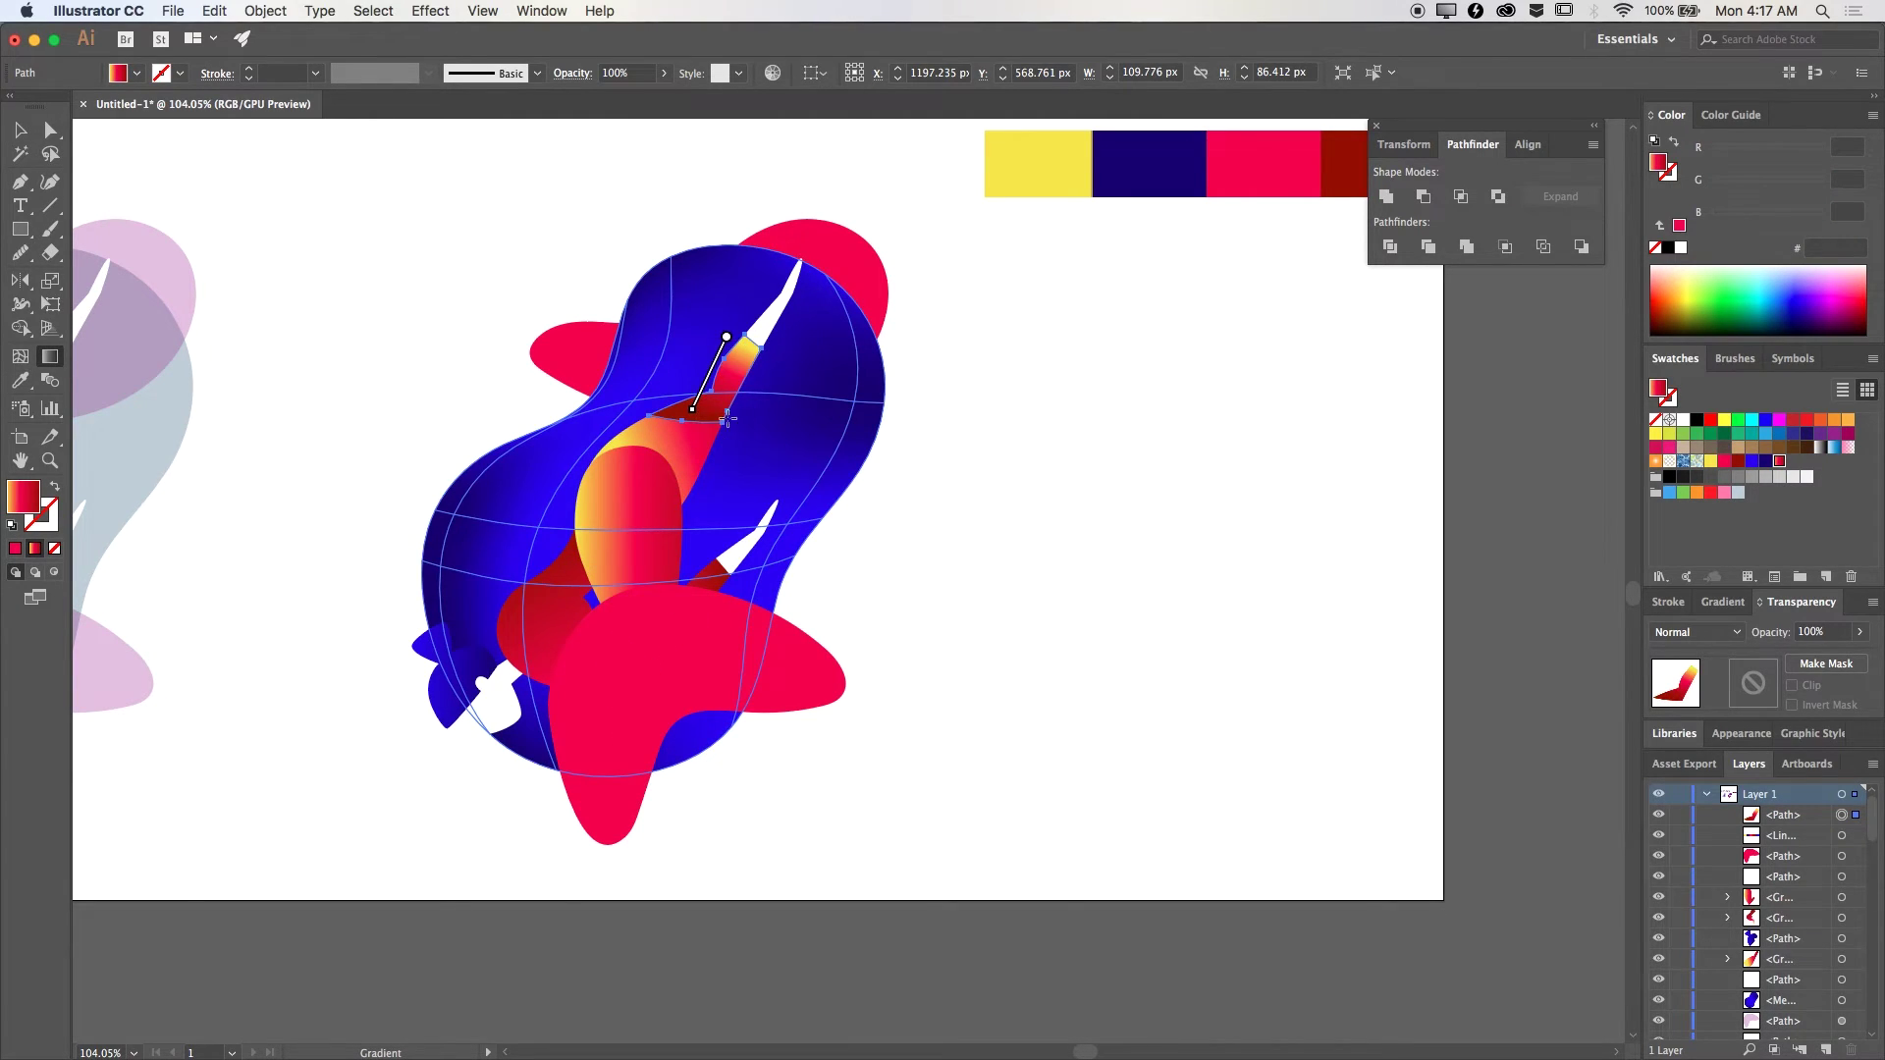
{"action": "left_click", "coordinate": [821, 357]}
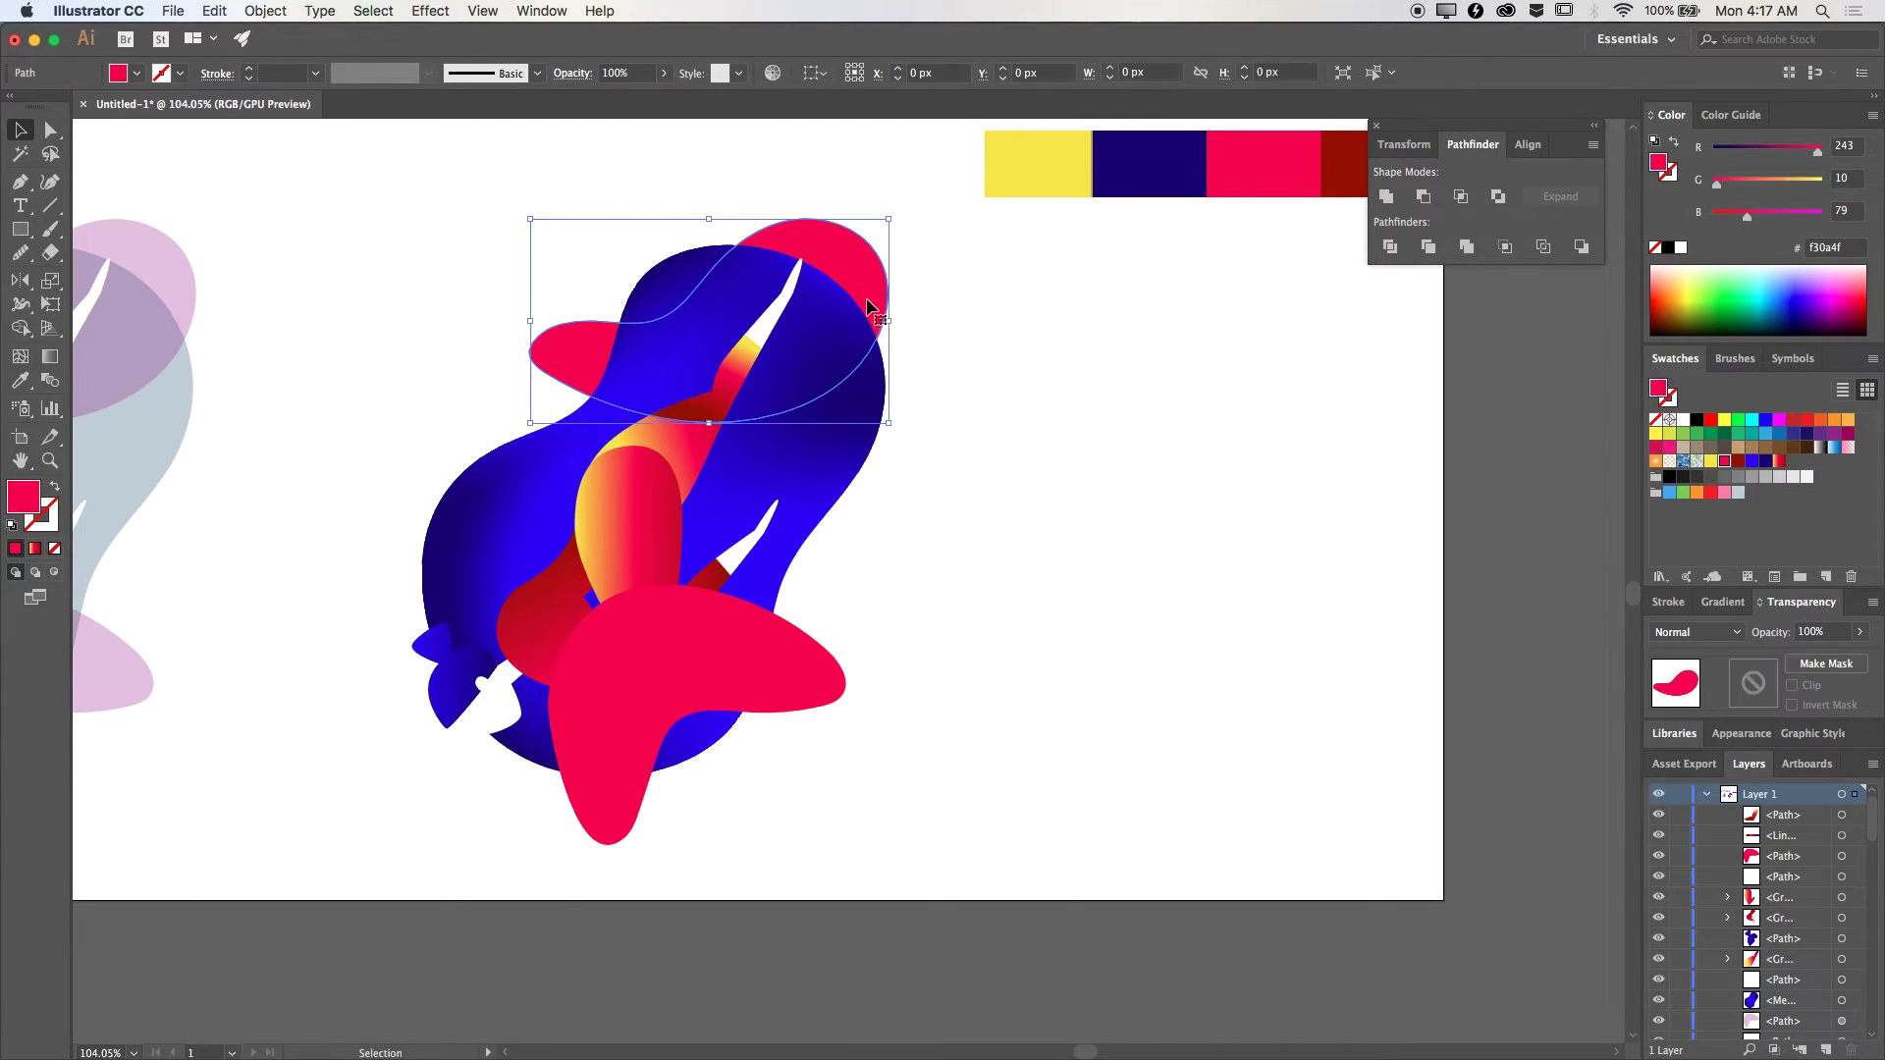
Step: Bring the top red blob in front of the mesh body
{"action": "key", "text": "v"}
{"action": "right_click", "coordinate": [821, 366]}
{"action": "left_click", "coordinate": [1018, 638]}
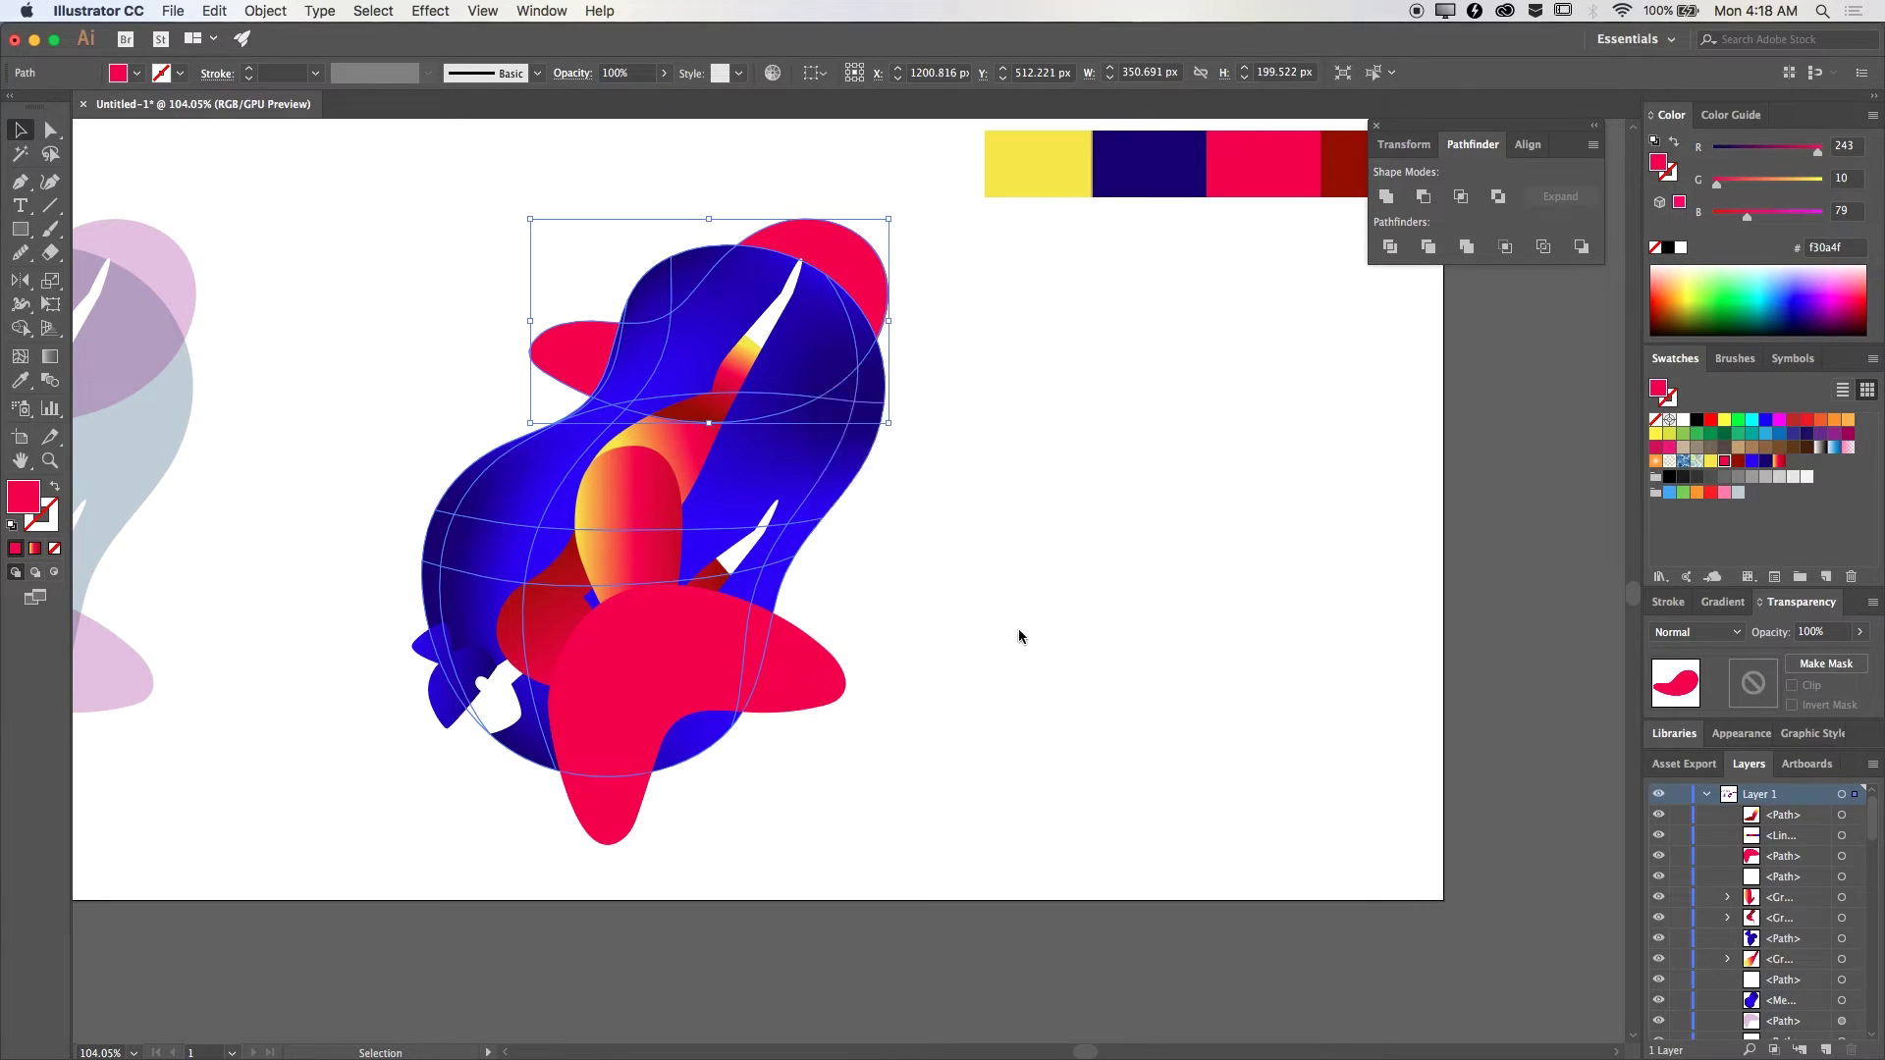
Step: Set the top red blob to Multiply so it darkens the blue figure beneath
{"action": "left_click", "coordinate": [851, 452]}
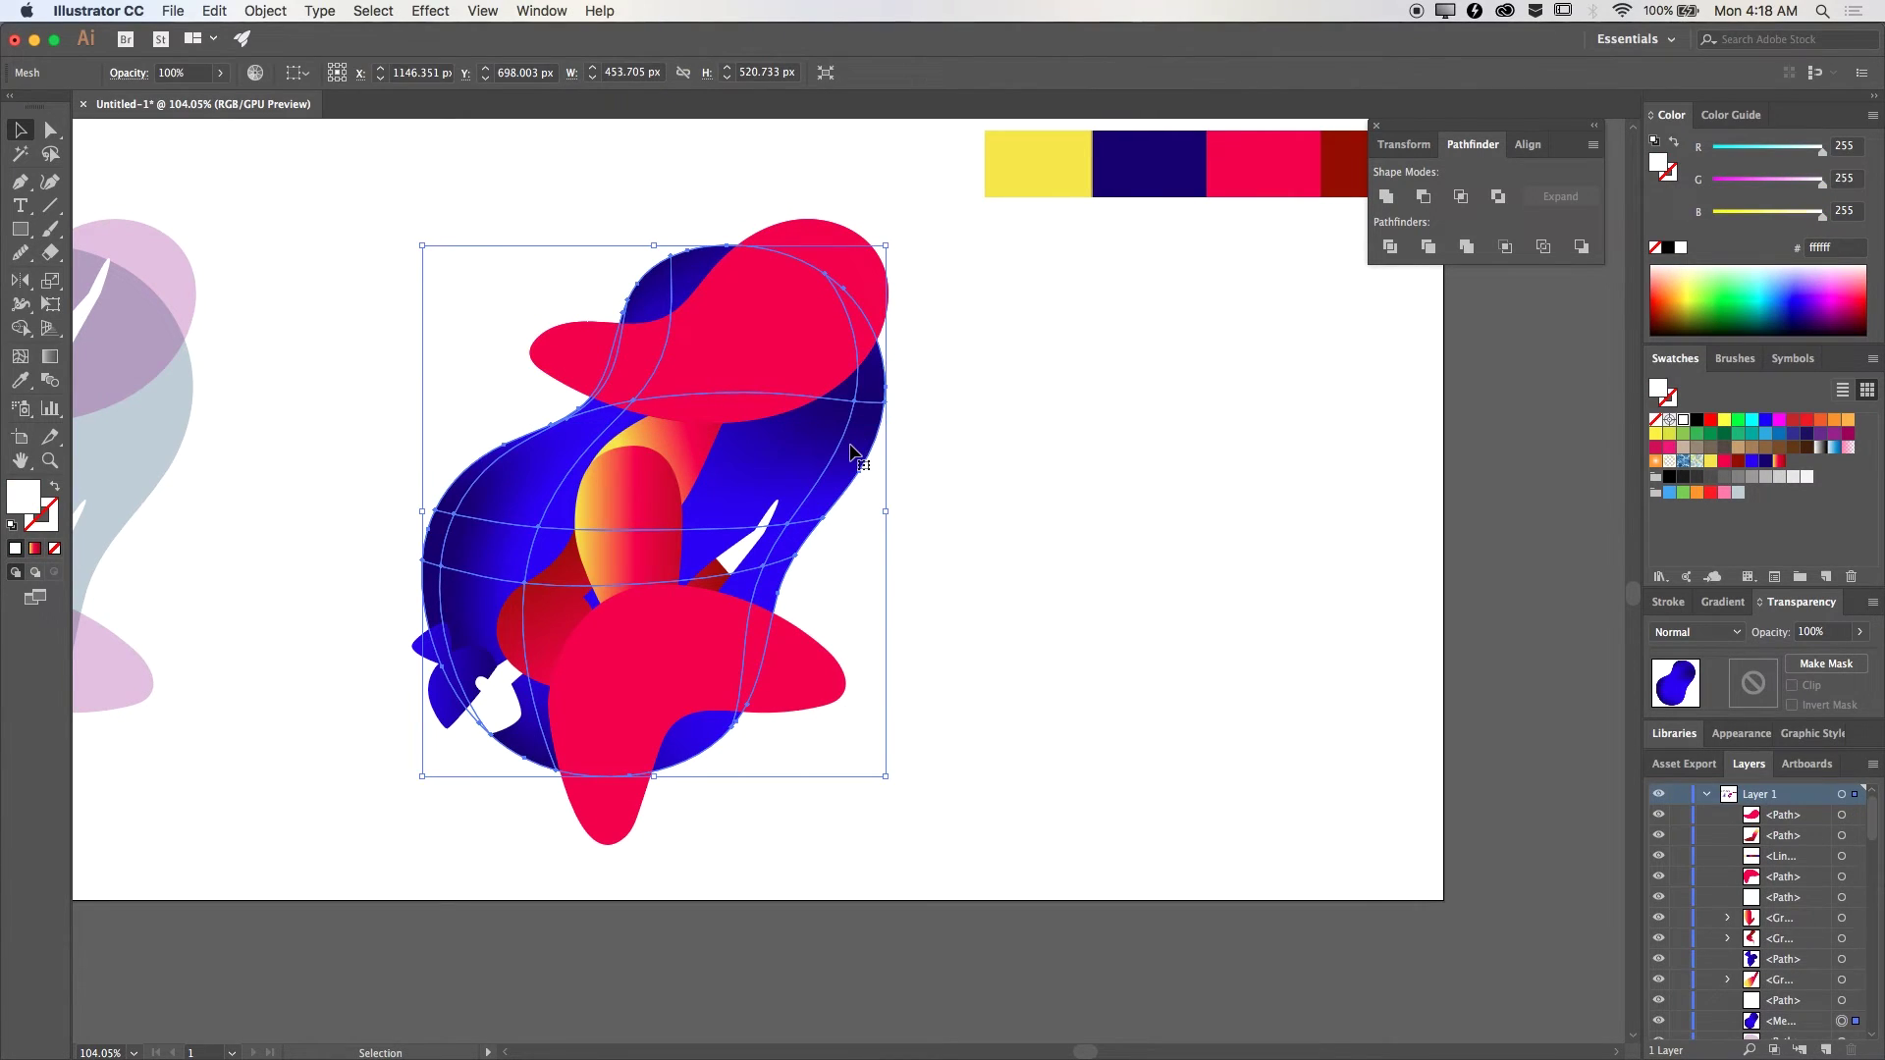
{"action": "left_click", "coordinate": [1140, 573]}
{"action": "left_click", "coordinate": [835, 270]}
{"action": "key", "text": "a"}
{"action": "left_click", "coordinate": [835, 270]}
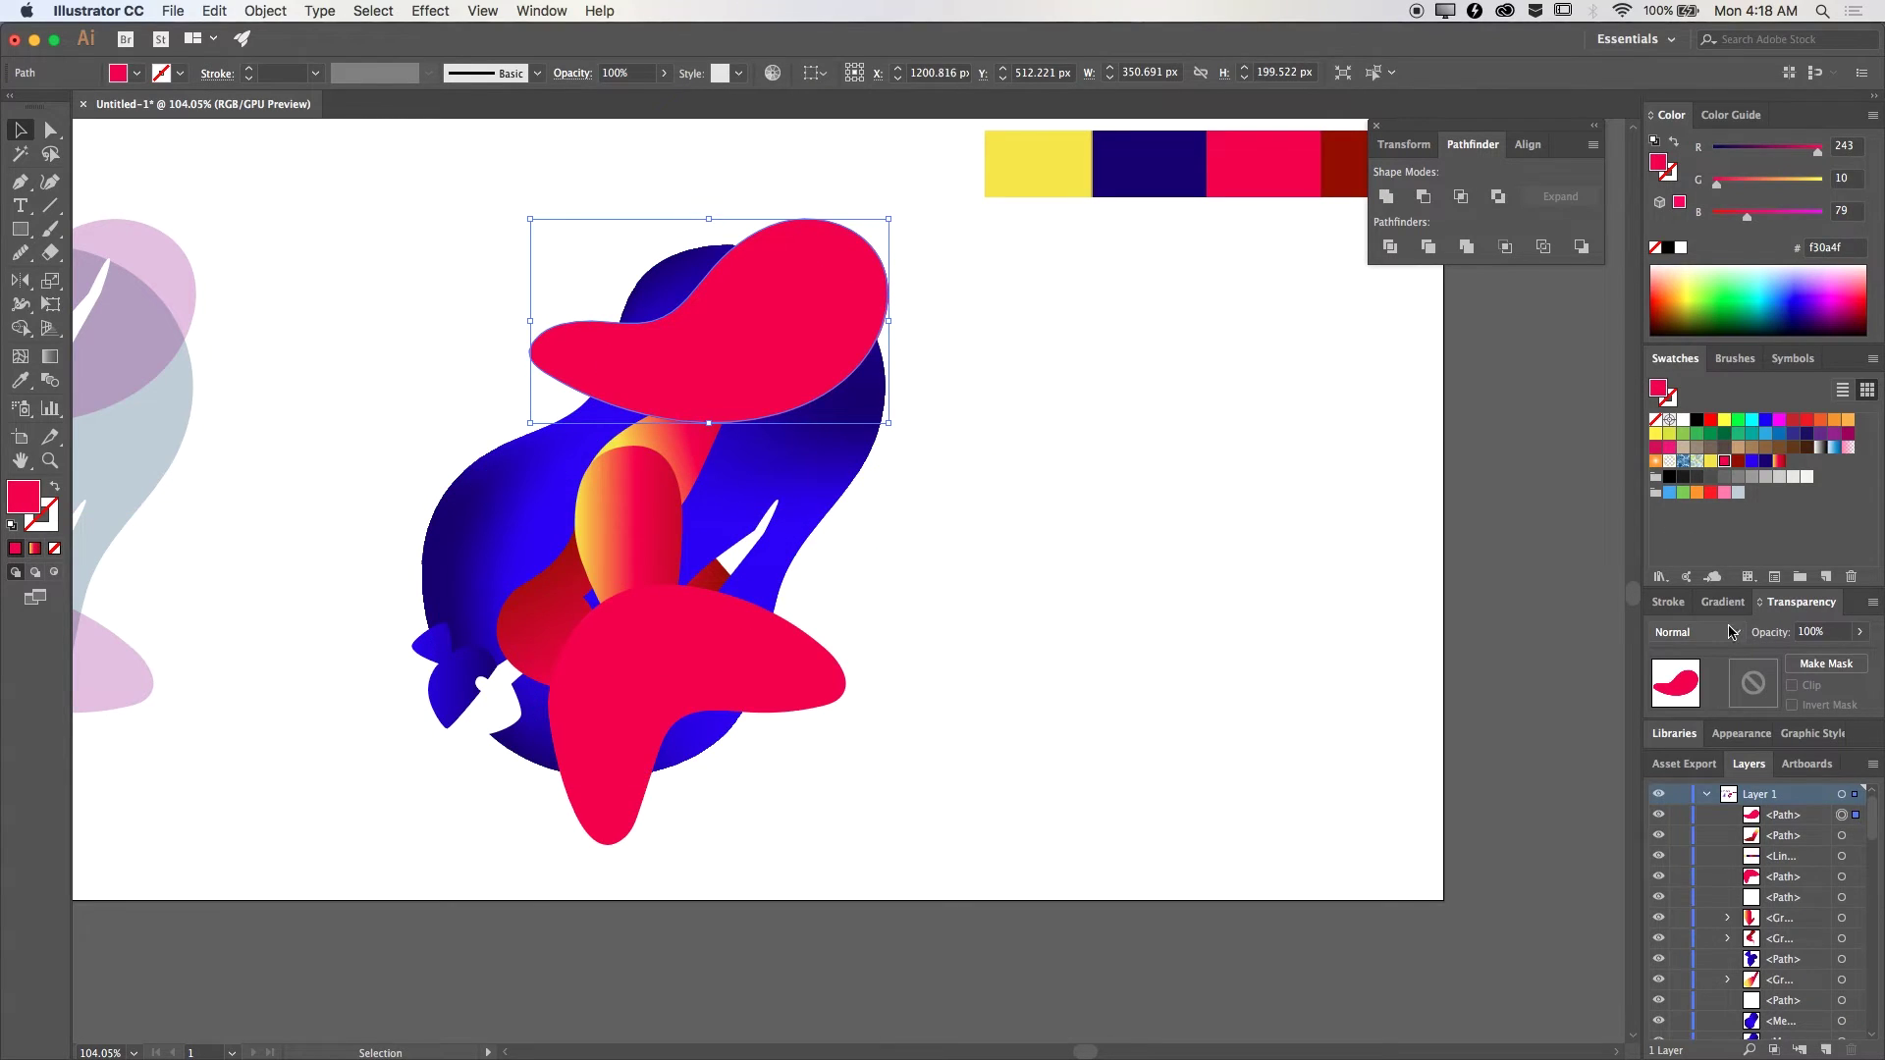
{"action": "left_click", "coordinate": [1733, 631]}
{"action": "left_click", "coordinate": [1689, 675]}
{"action": "key", "text": "v"}
{"action": "left_click", "coordinate": [1316, 546]}
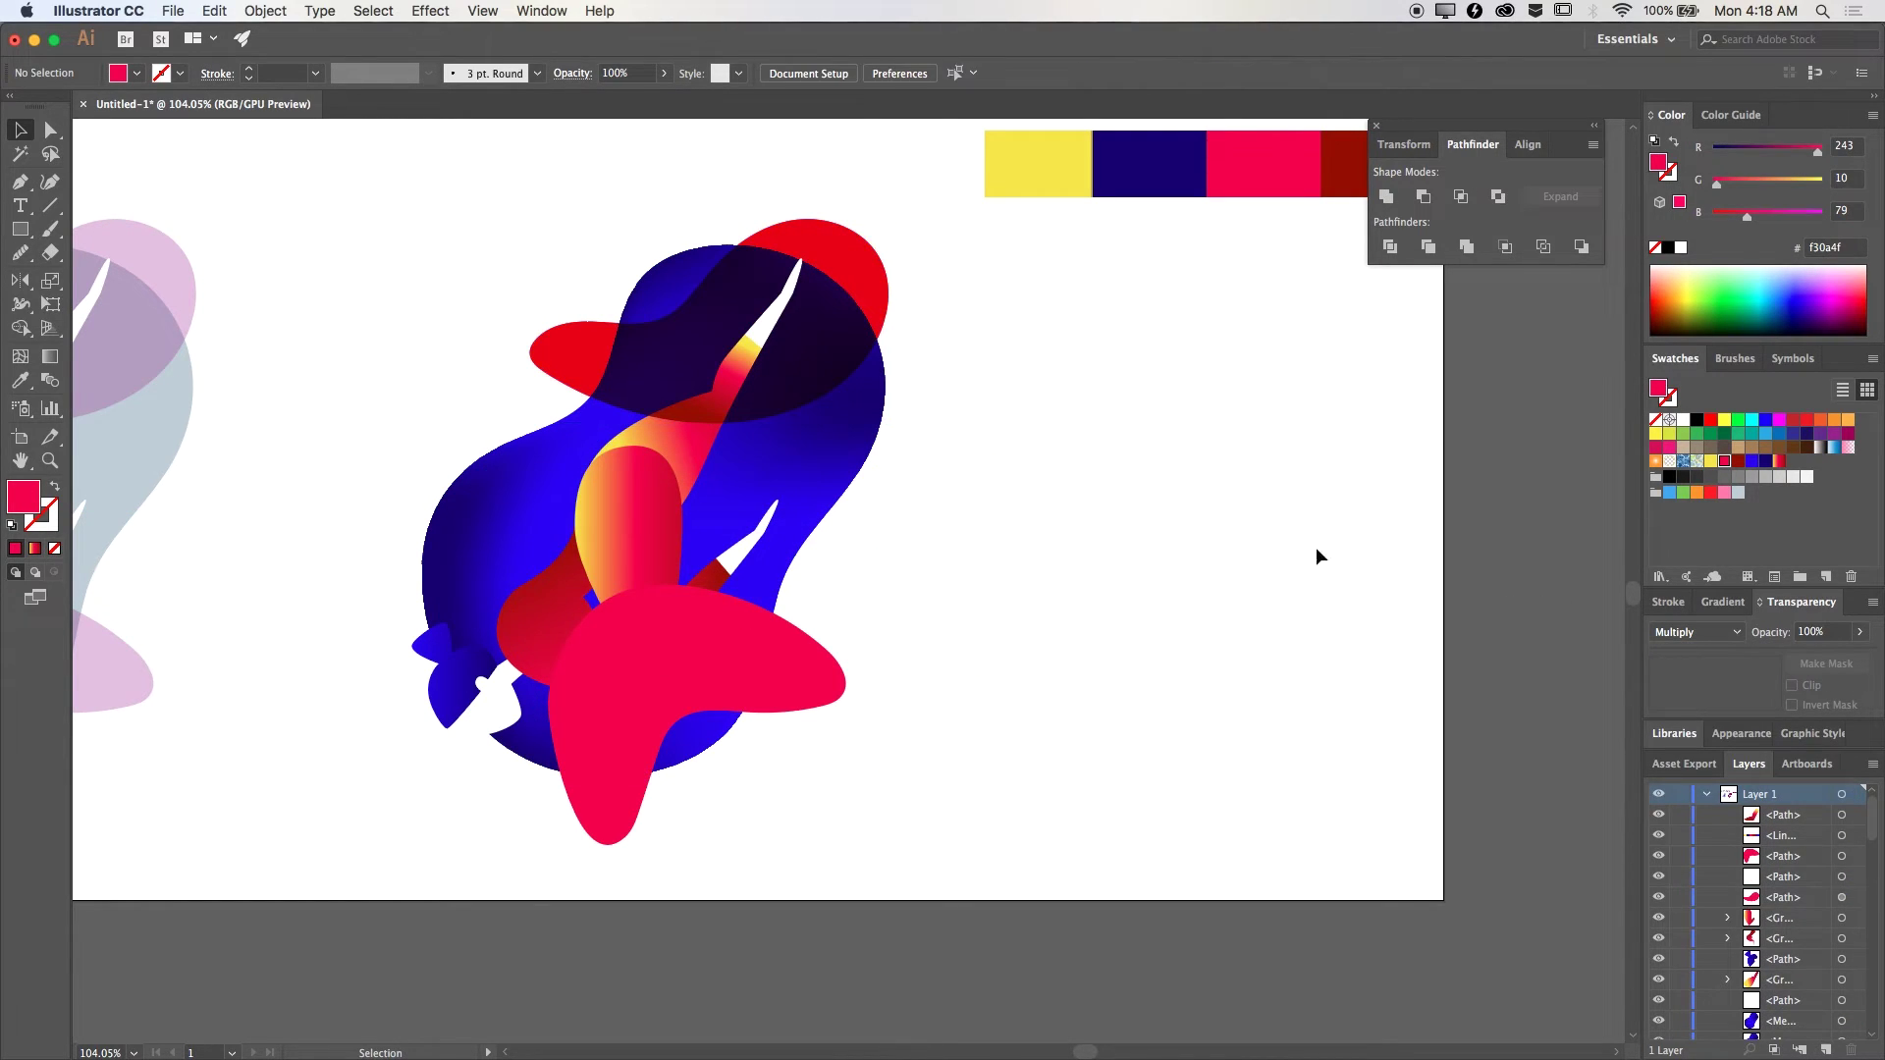
{"action": "scroll", "coordinate": [1293, 611], "scroll_direction": "left", "scroll_amount": 3}
{"action": "left_click", "coordinate": [1004, 297]}
{"action": "left_click", "coordinate": [1102, 345]}
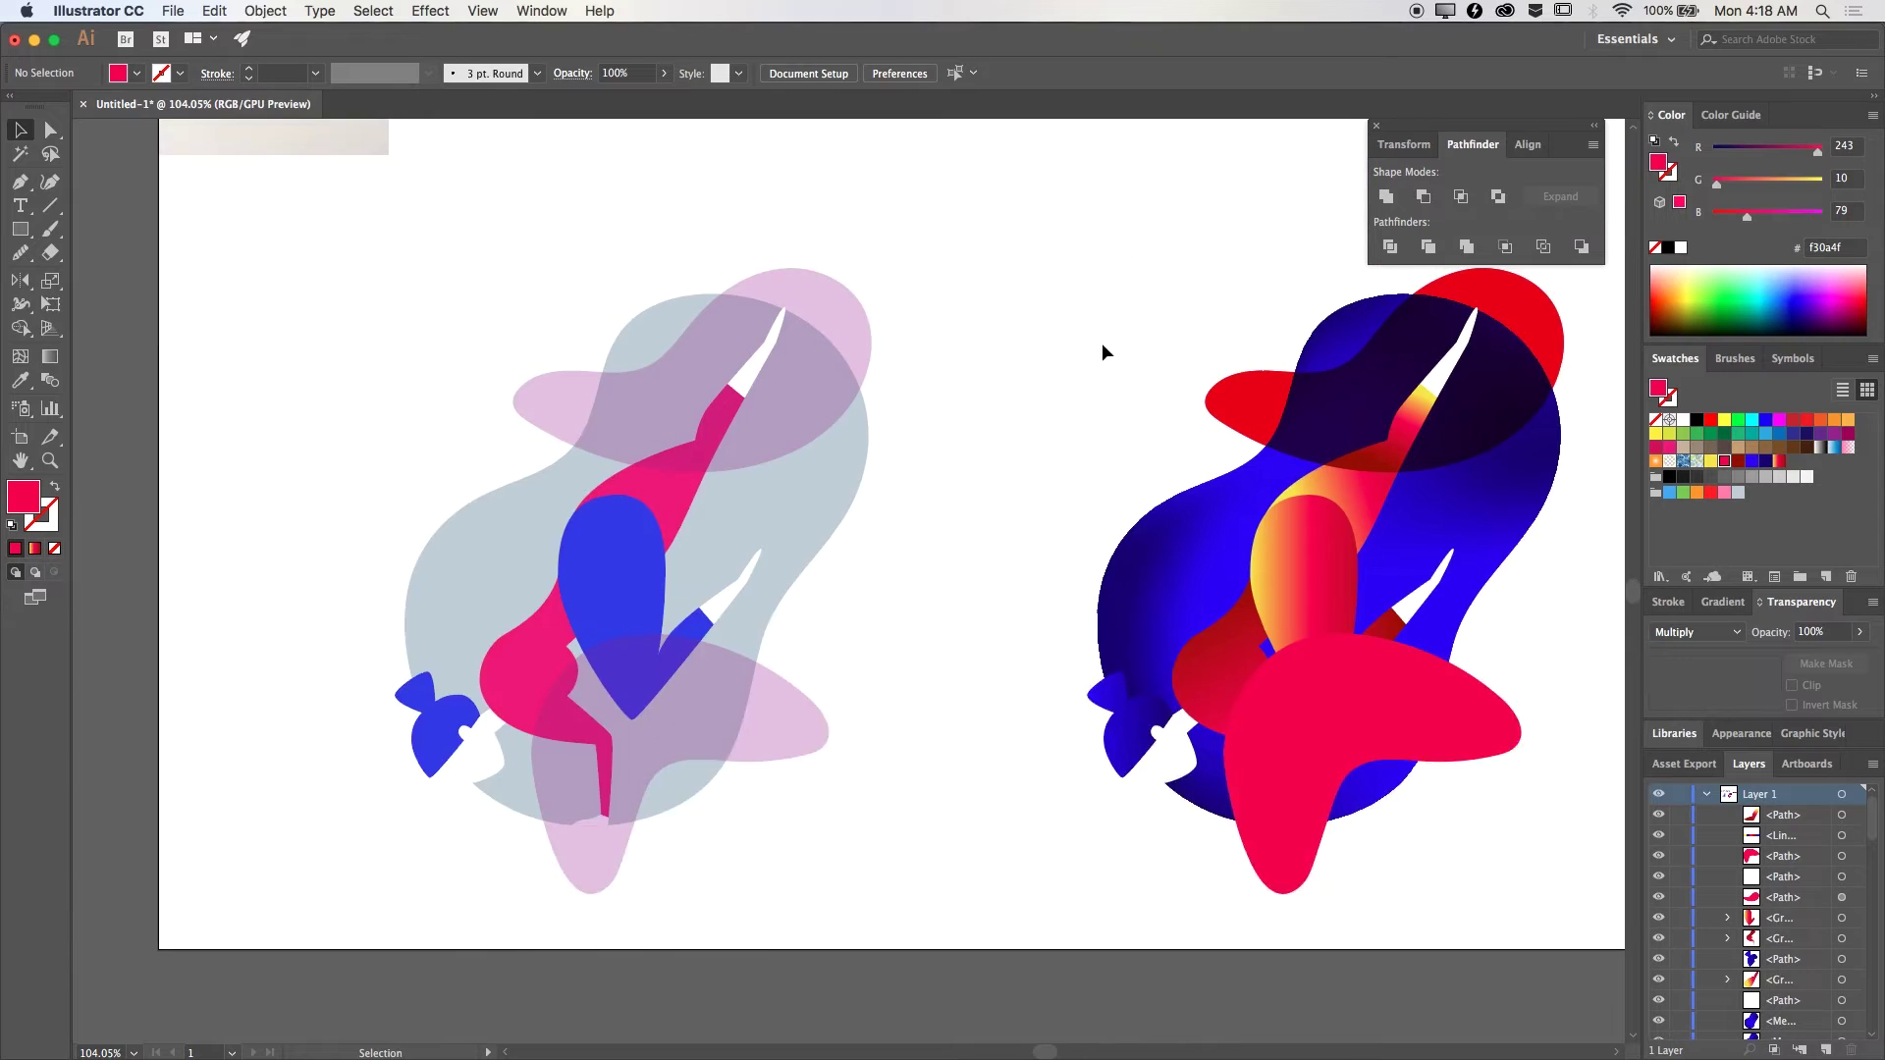
Step: Try sending the lower pink blob one step backward, then undo it
{"action": "left_click_drag", "start_coordinate": [1259, 690], "coordinate": [1156, 632]}
{"action": "right_click", "coordinate": [871, 612]}
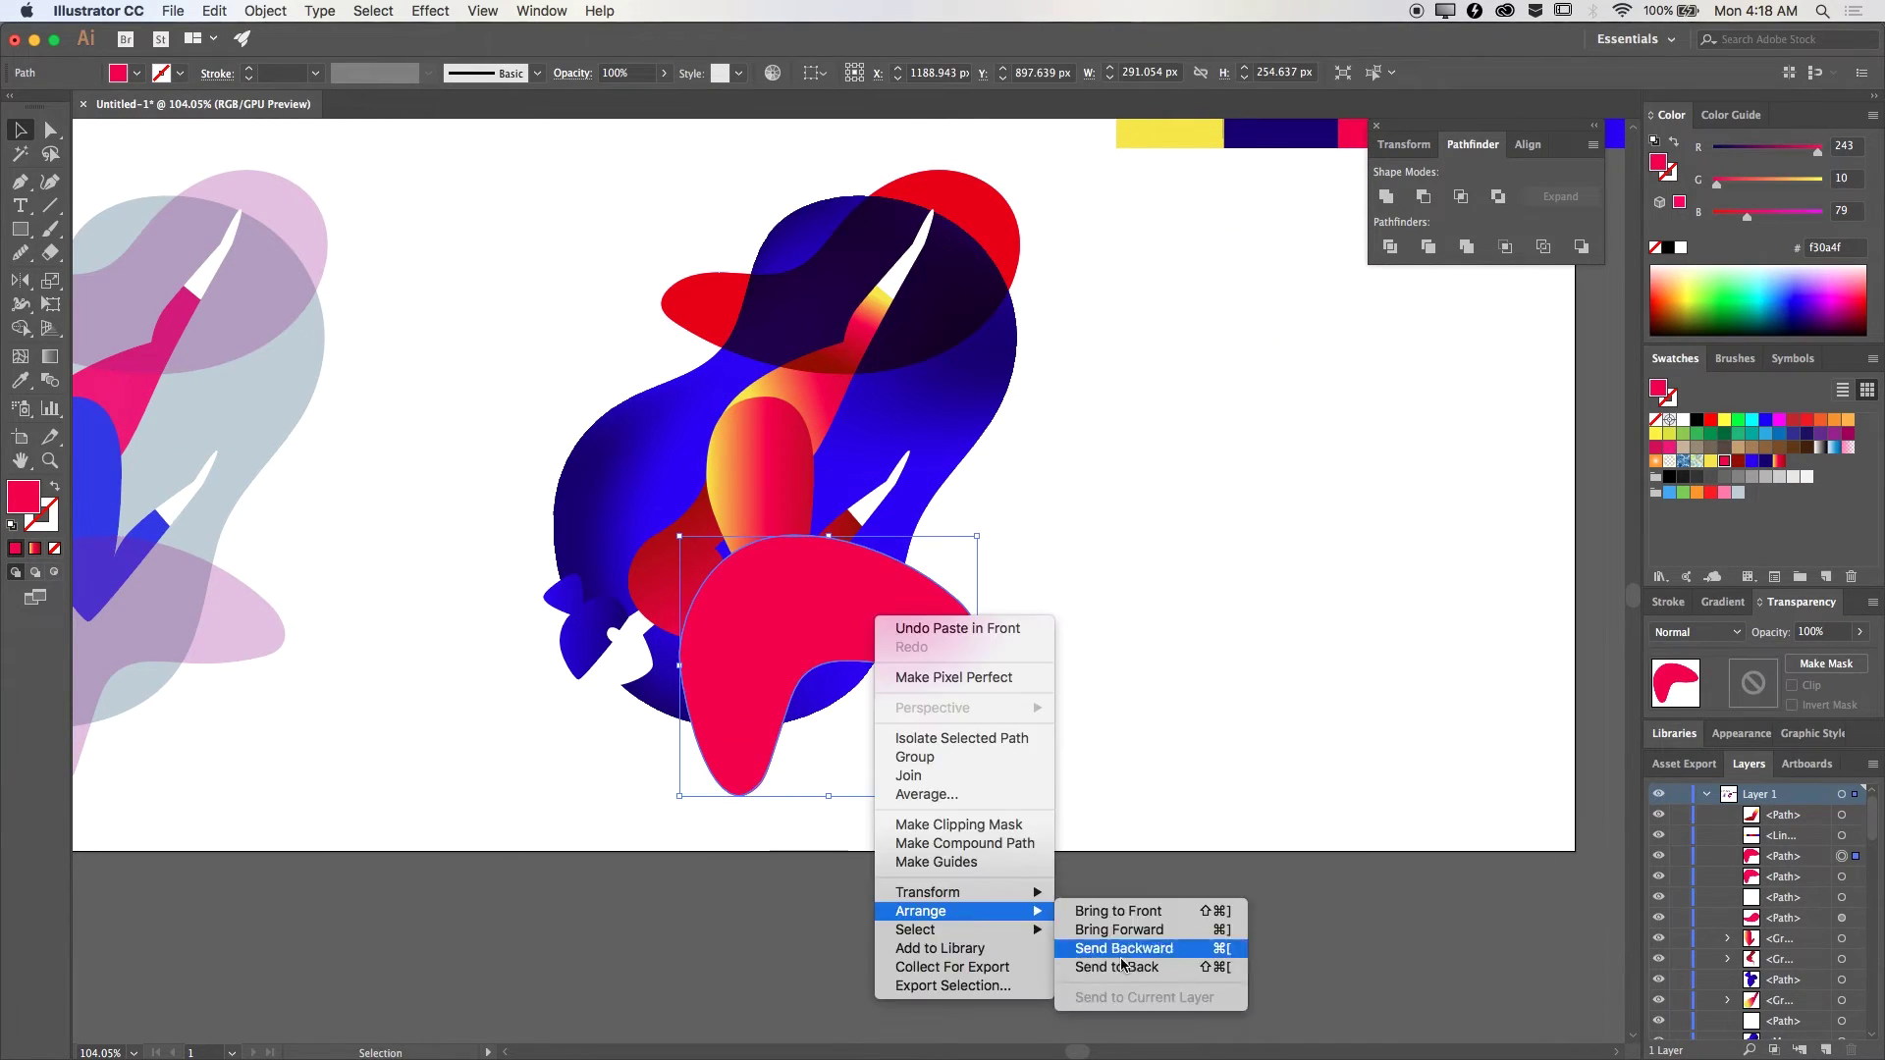
{"action": "left_click", "coordinate": [1129, 946]}
{"action": "key", "text": "super+z"}
Step: Adjust the gradient on the new wedge where the red group overlaps the blue
{"action": "left_click", "coordinate": [677, 567]}
{"action": "left_click", "coordinate": [788, 497]}
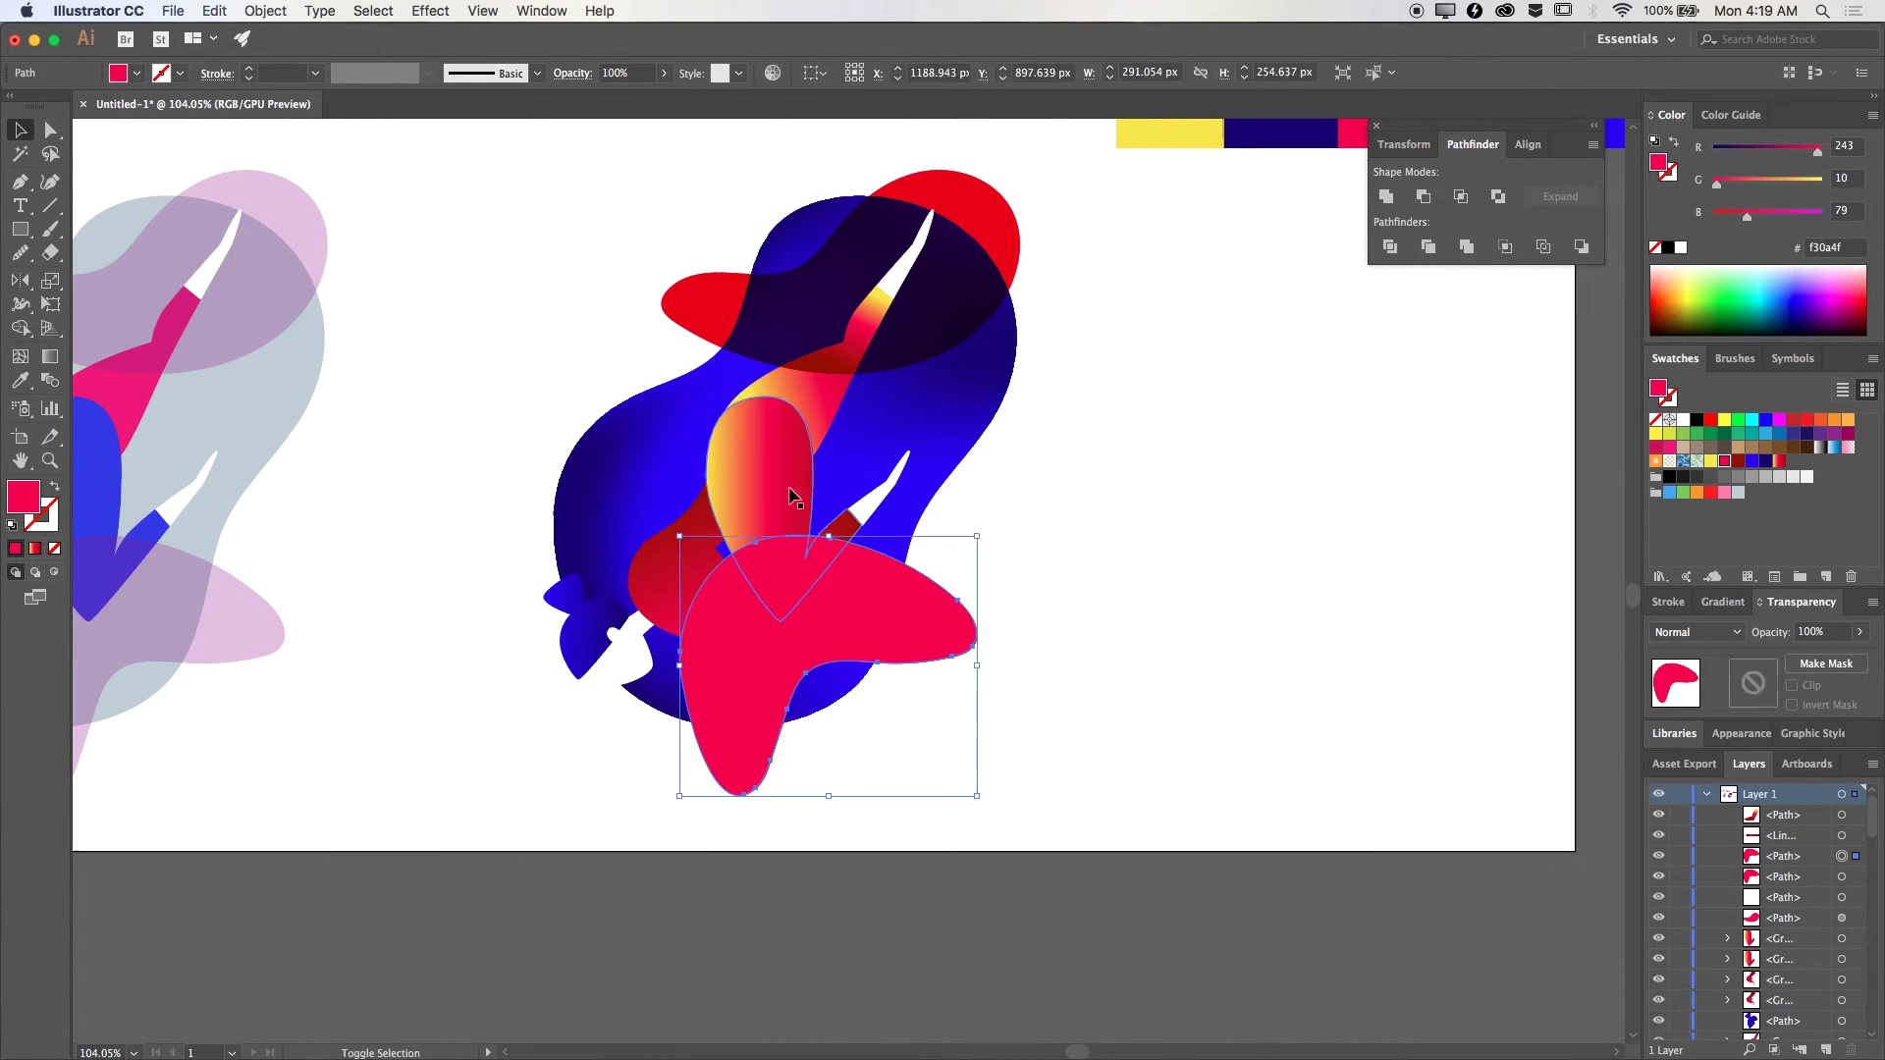
{"action": "key", "text": "g"}
{"action": "left_click", "coordinate": [777, 542]}
{"action": "key", "text": "v"}
{"action": "left_click", "coordinate": [777, 550]}
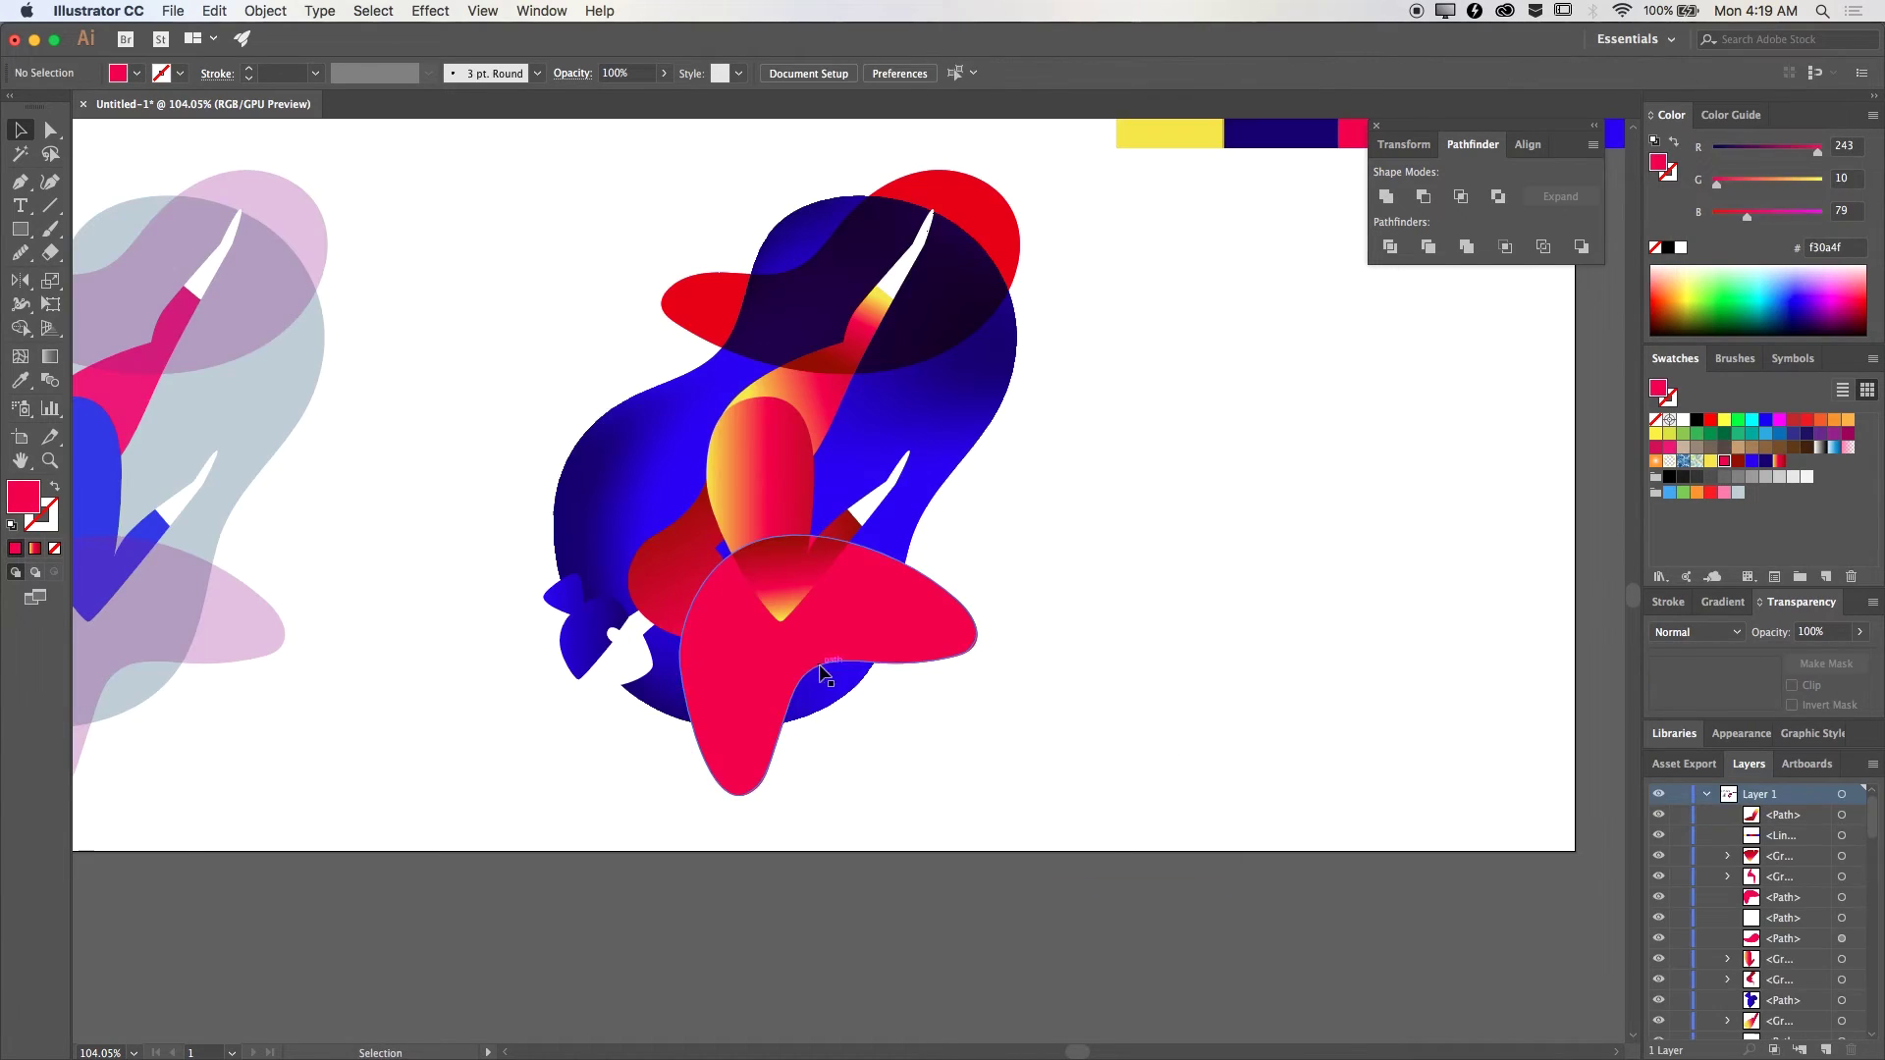
Step: Enter the red group and scale the blue mesh body slightly
{"action": "double_click", "coordinate": [739, 729]}
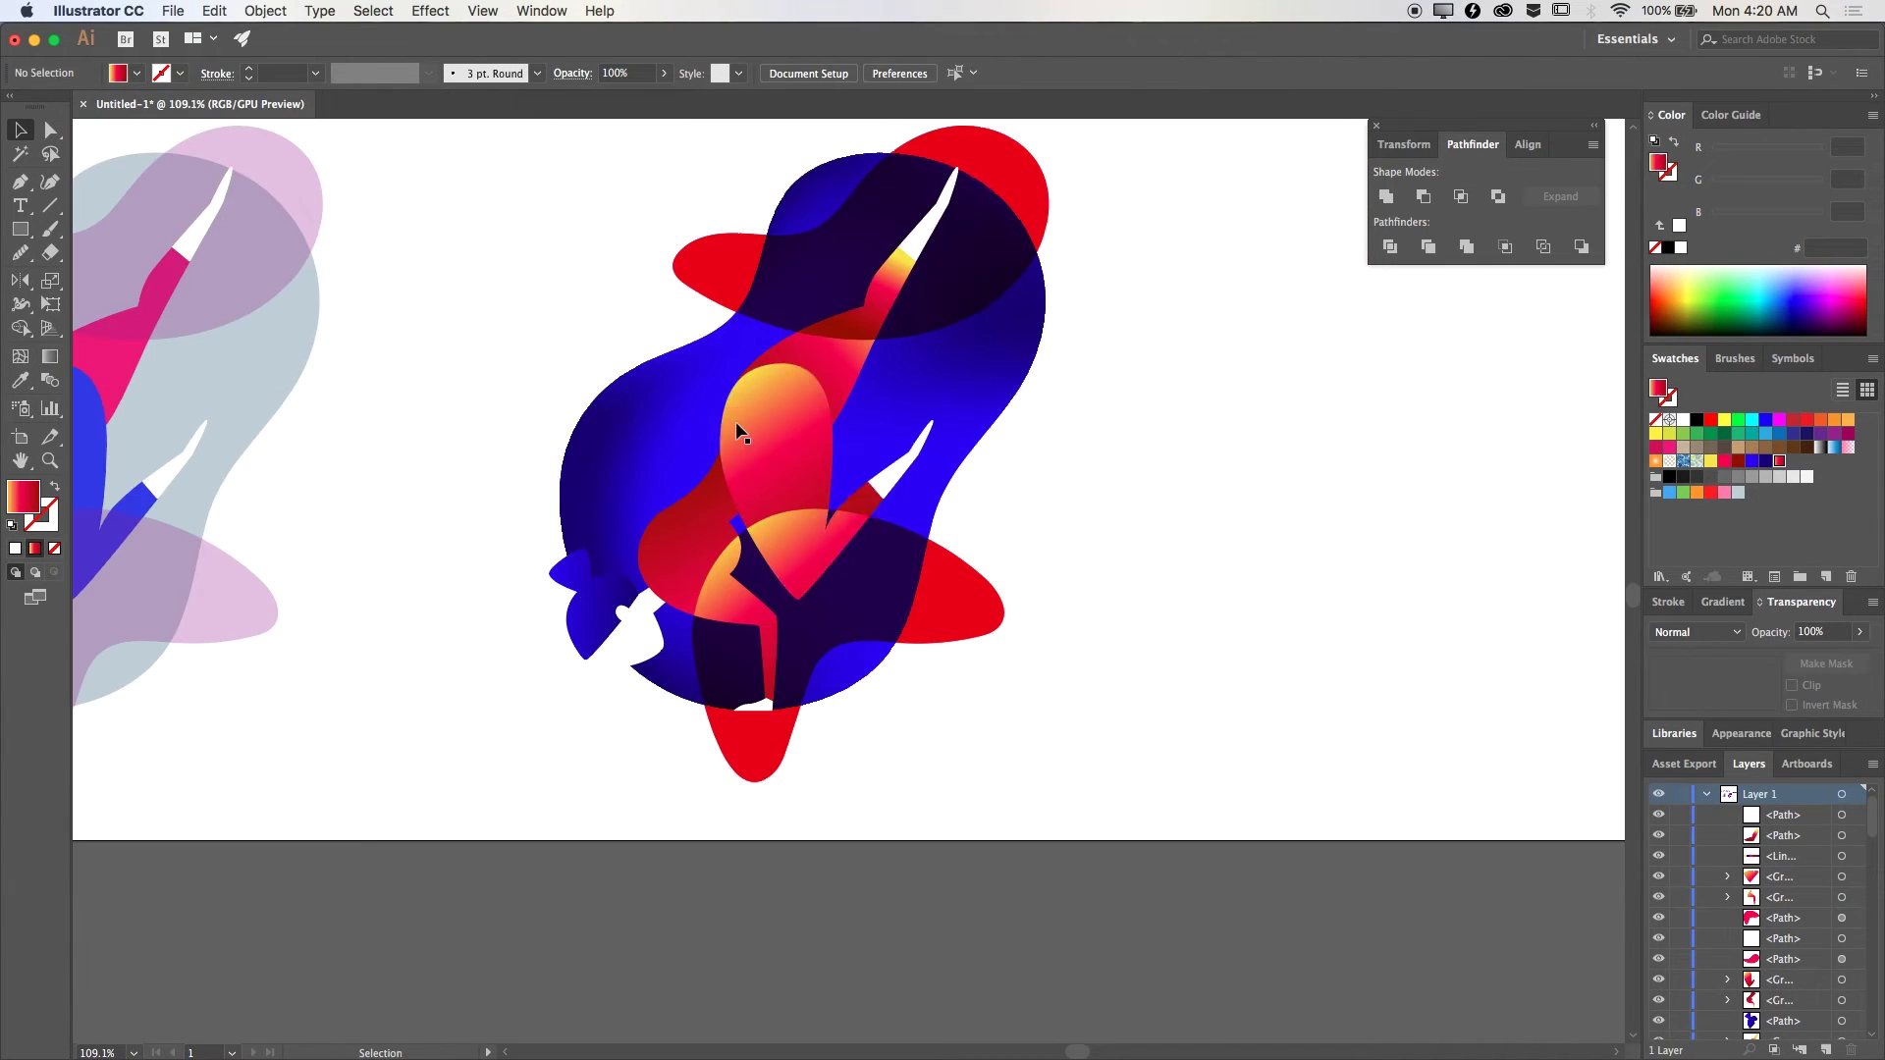
{"action": "scroll", "coordinate": [1305, 513], "scroll_direction": "down", "scroll_amount": 3}
{"action": "scroll", "coordinate": [939, 728], "scroll_direction": "up", "scroll_amount": 3}
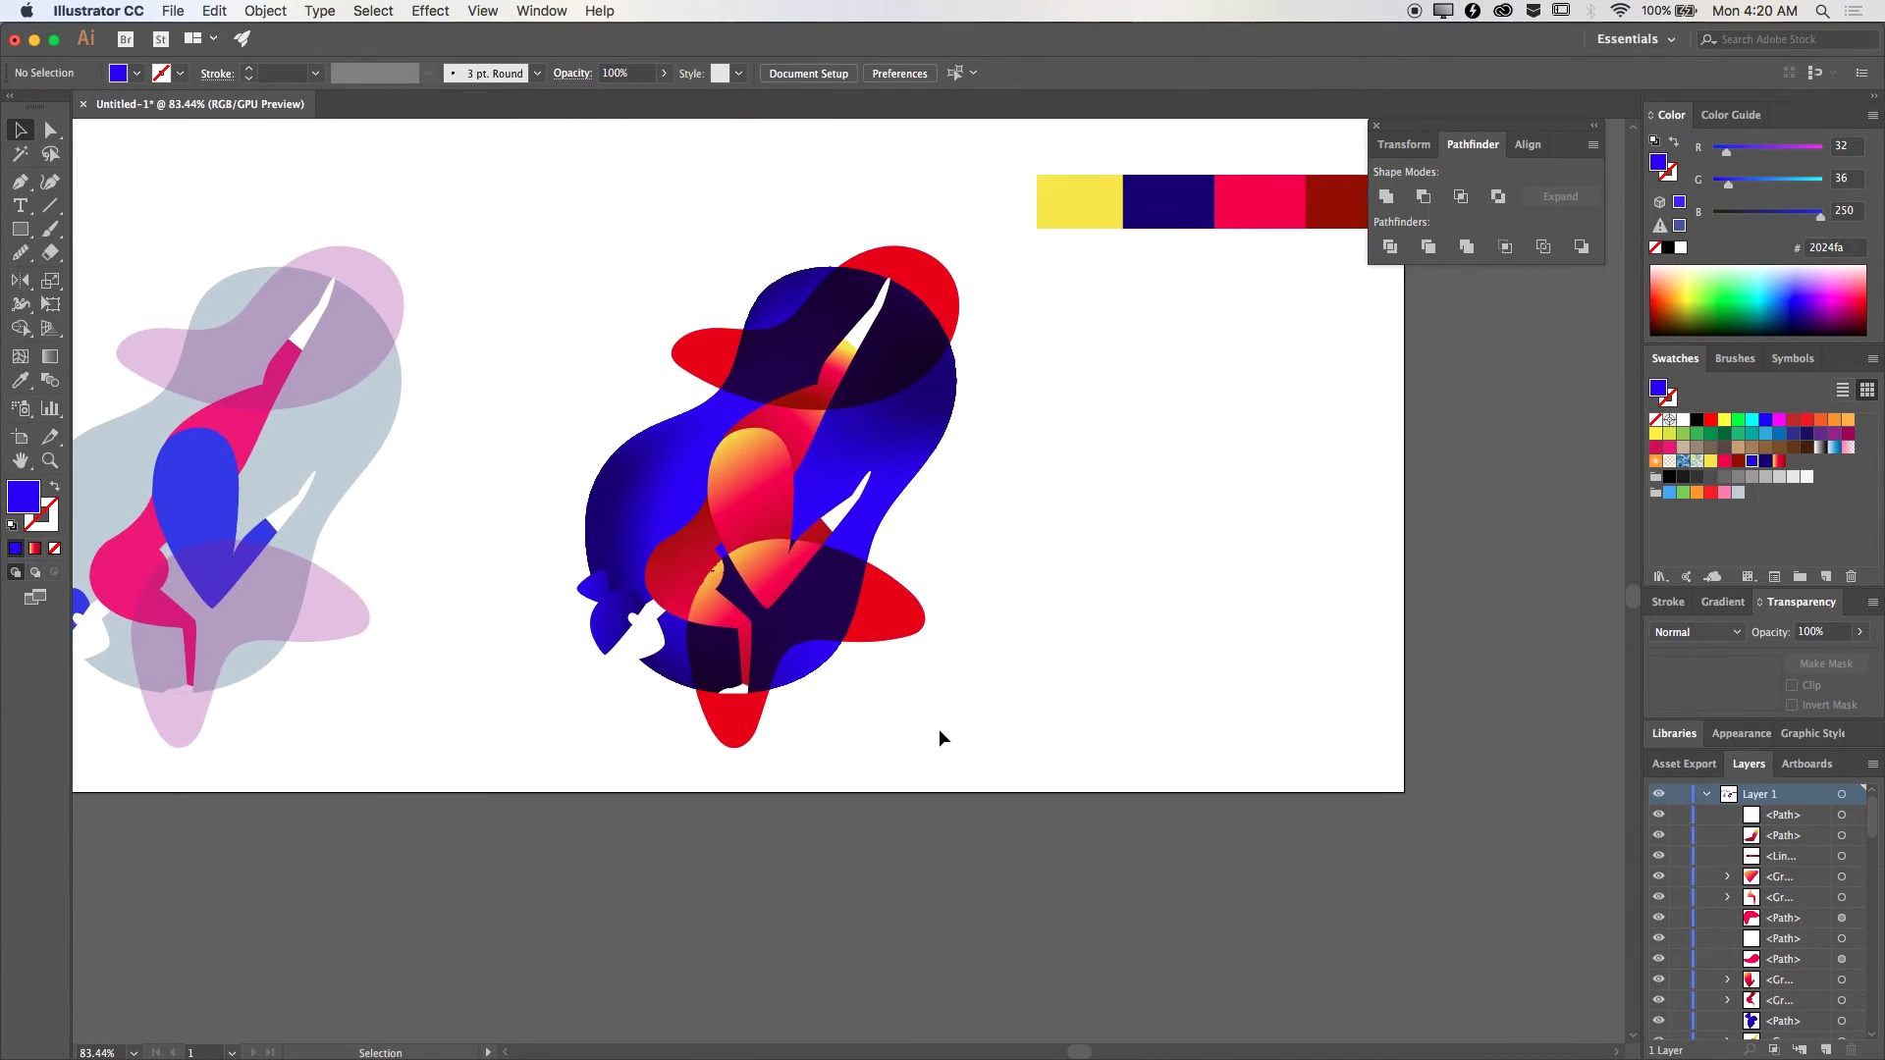
{"action": "left_click", "coordinate": [913, 629]}
{"action": "left_click_drag", "start_coordinate": [952, 692], "coordinate": [957, 273]}
{"action": "left_click", "coordinate": [1057, 644]}
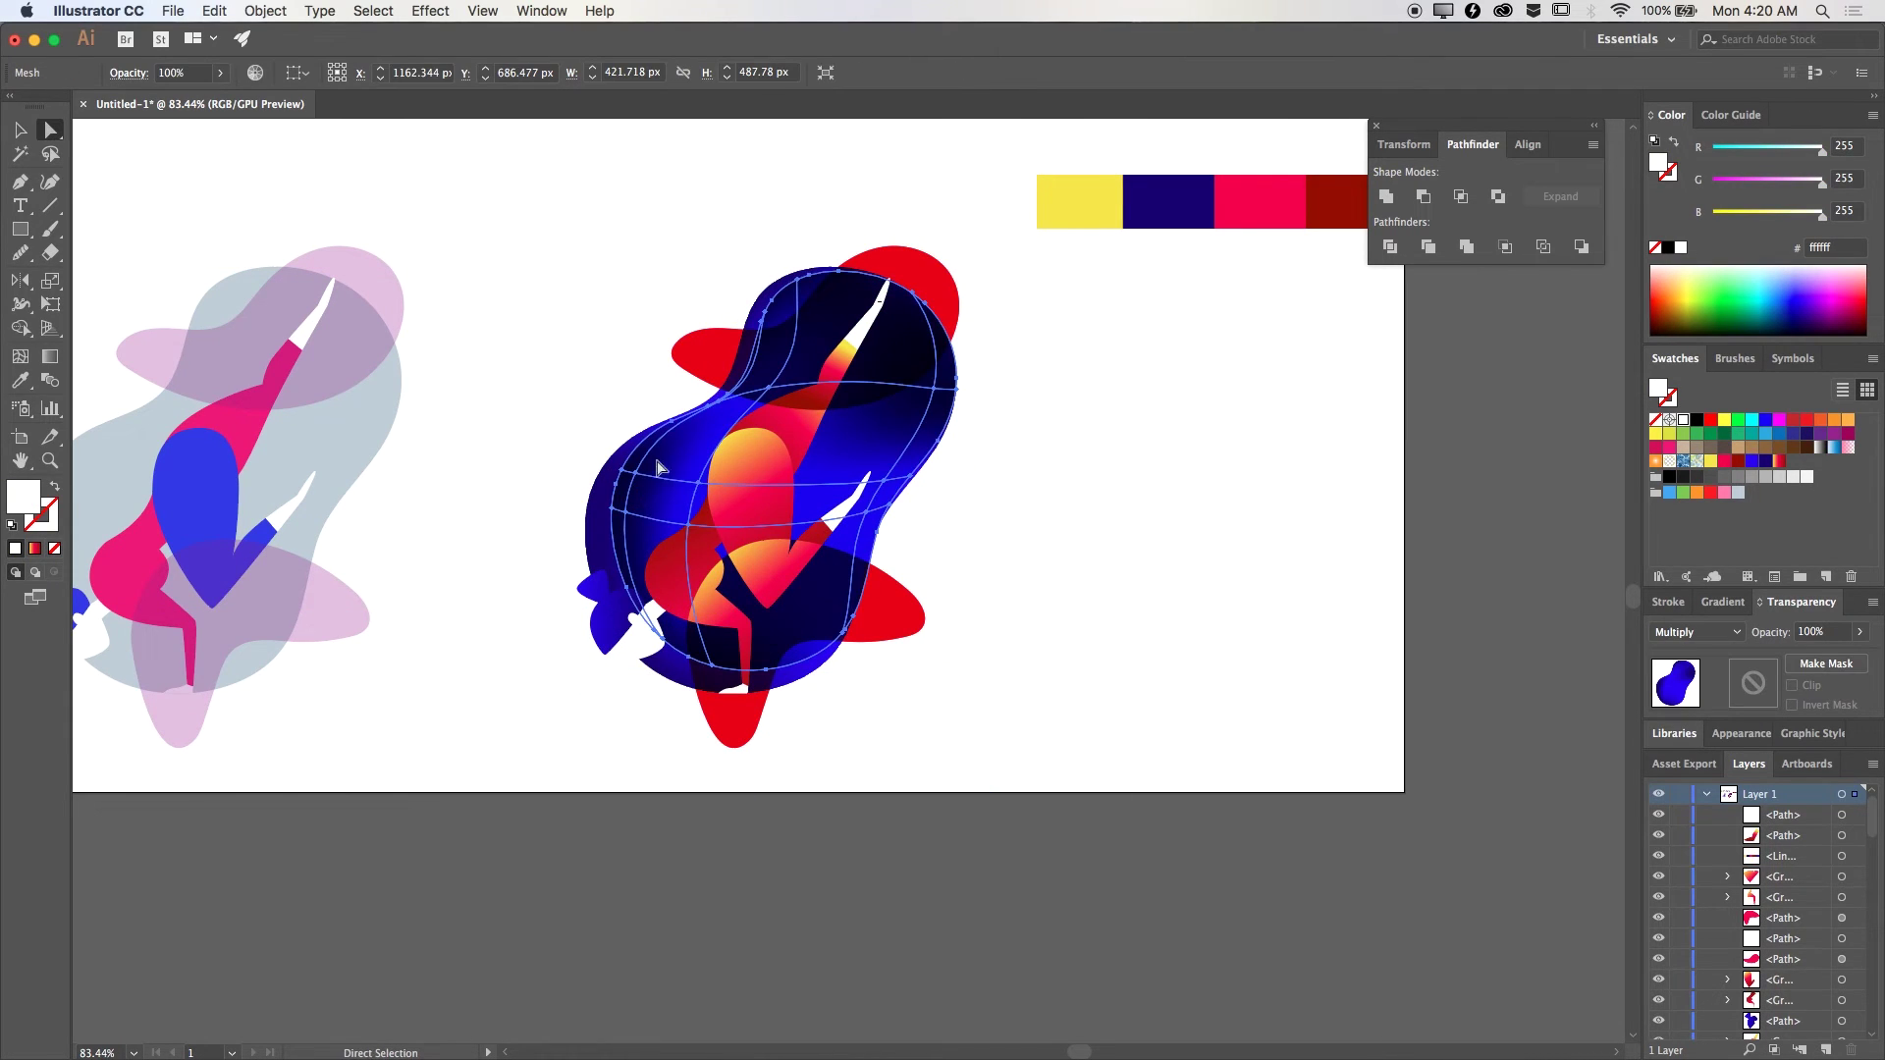
Step: Isolate the artwork group, exit it, and select the dark inner group
{"action": "double_click", "coordinate": [785, 471]}
{"action": "key", "text": "Escape"}
{"action": "left_click", "coordinate": [1080, 554]}
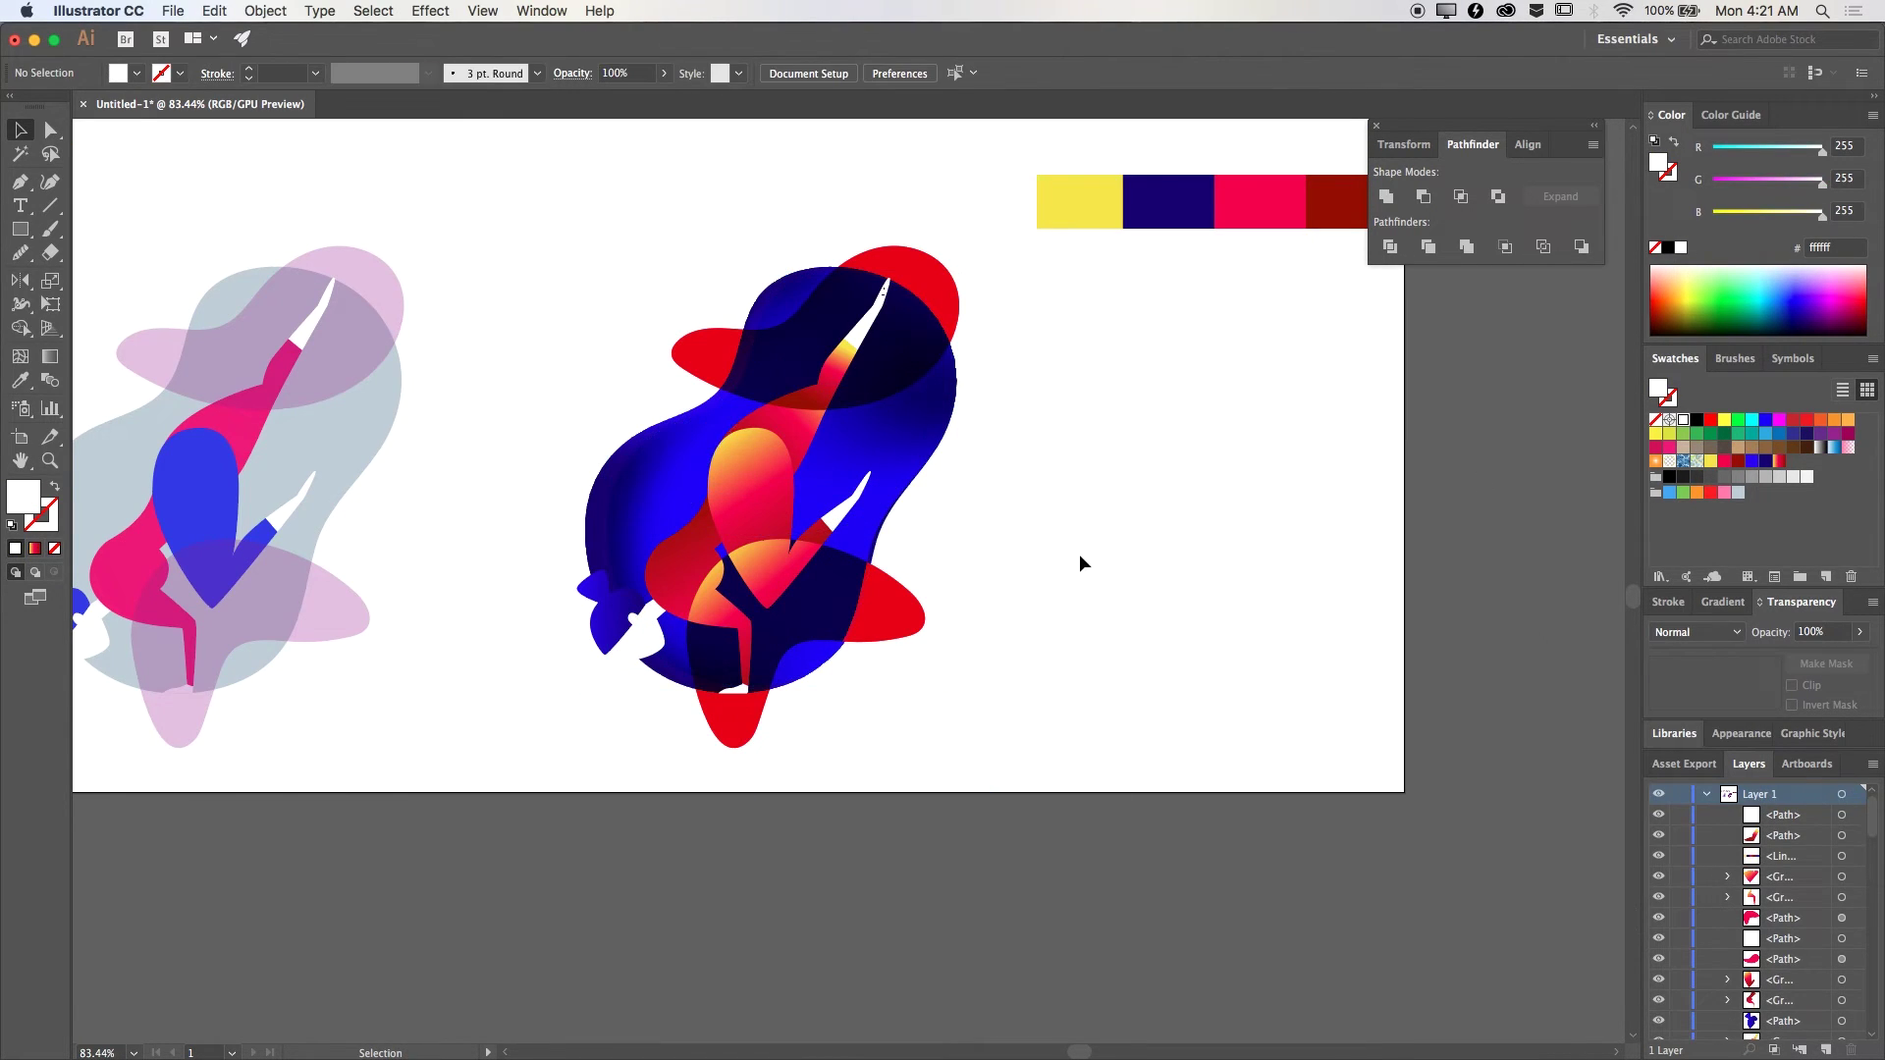
Step: Add a Multiply drop shadow (75%, 7 px X and Y offsets, 5 px blur) to the dark centre group
{"action": "left_click", "coordinate": [785, 609]}
{"action": "scroll", "coordinate": [866, 638], "scroll_direction": "up", "scroll_amount": 3}
{"action": "left_click", "coordinate": [430, 11]}
{"action": "mouse_move", "coordinate": [550, 263]}
{"action": "left_click", "coordinate": [768, 263]}
{"action": "left_click", "coordinate": [134, 308]}
{"action": "left_click", "coordinate": [488, 177]}
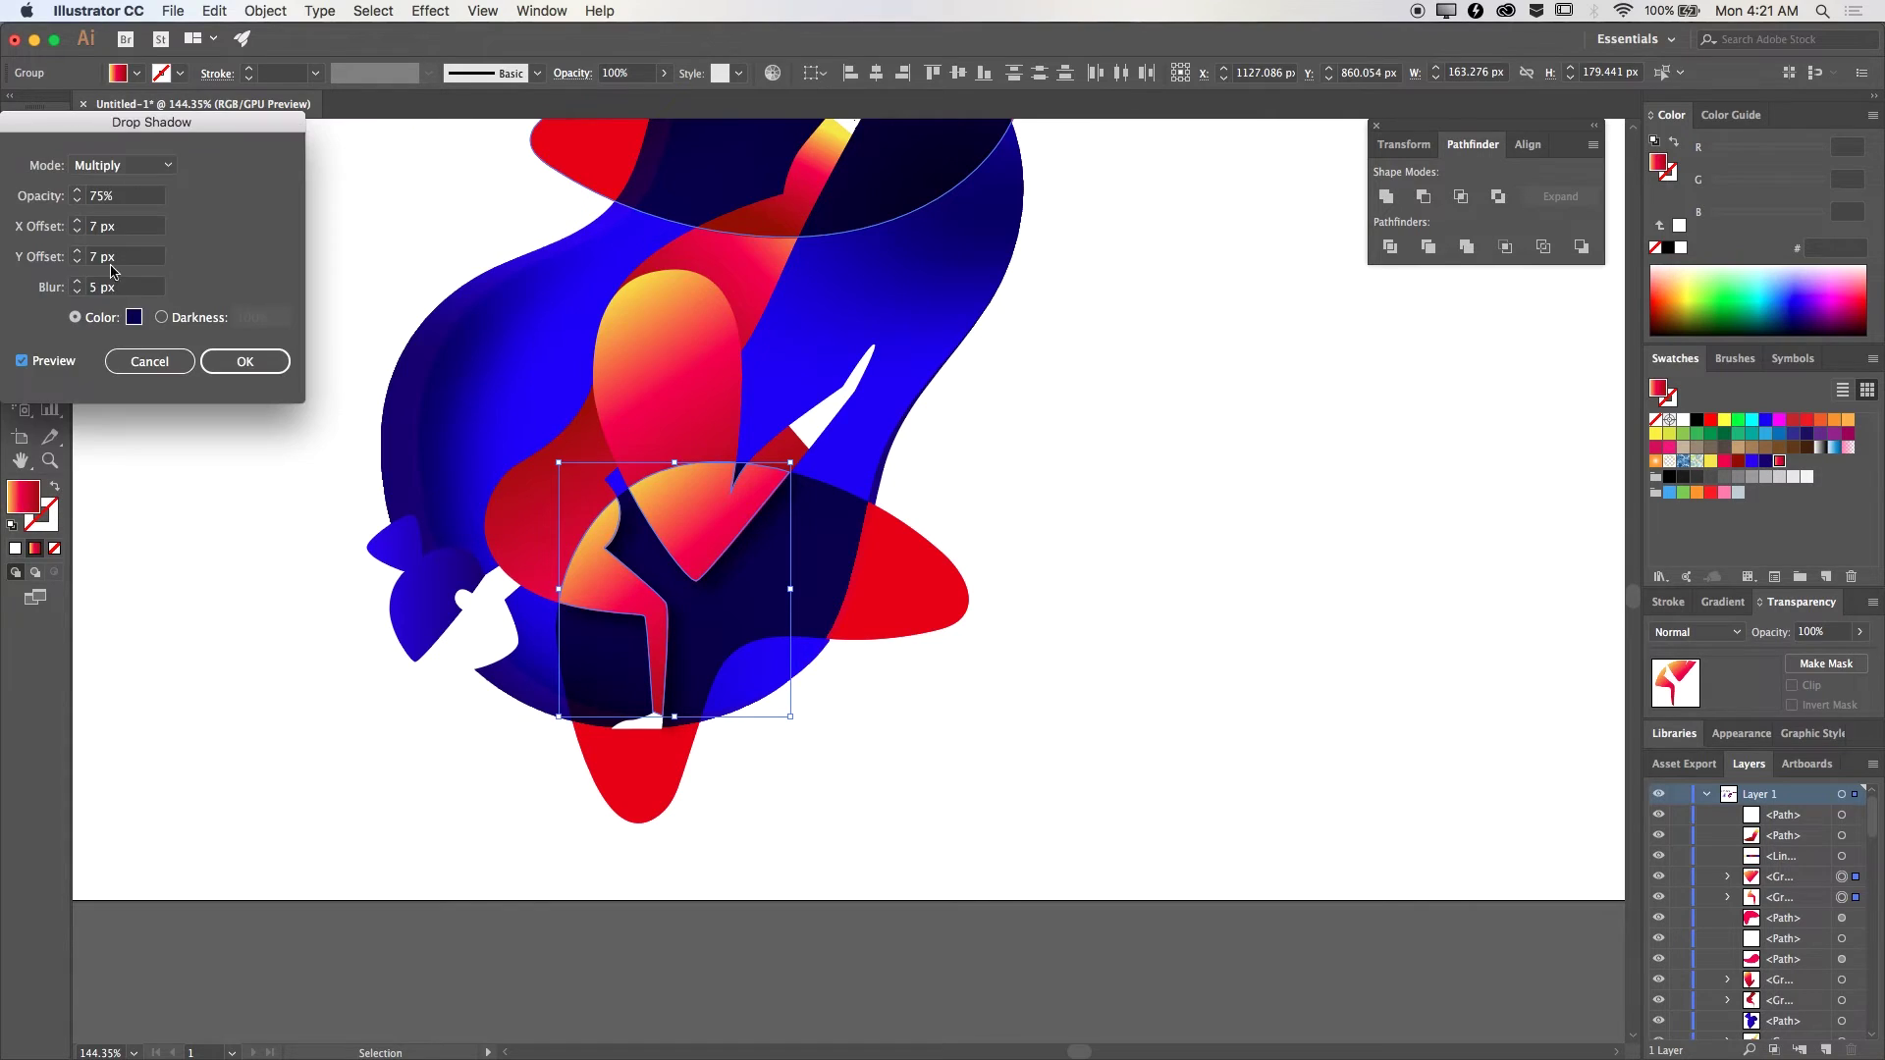
{"action": "left_click", "coordinate": [252, 362]}
Step: Select the small blue piece on the left, then another gradient group
{"action": "left_click", "coordinate": [422, 609]}
{"action": "scroll", "coordinate": [1167, 615], "scroll_direction": "down", "scroll_amount": 2}
{"action": "left_click", "coordinate": [430, 11]}
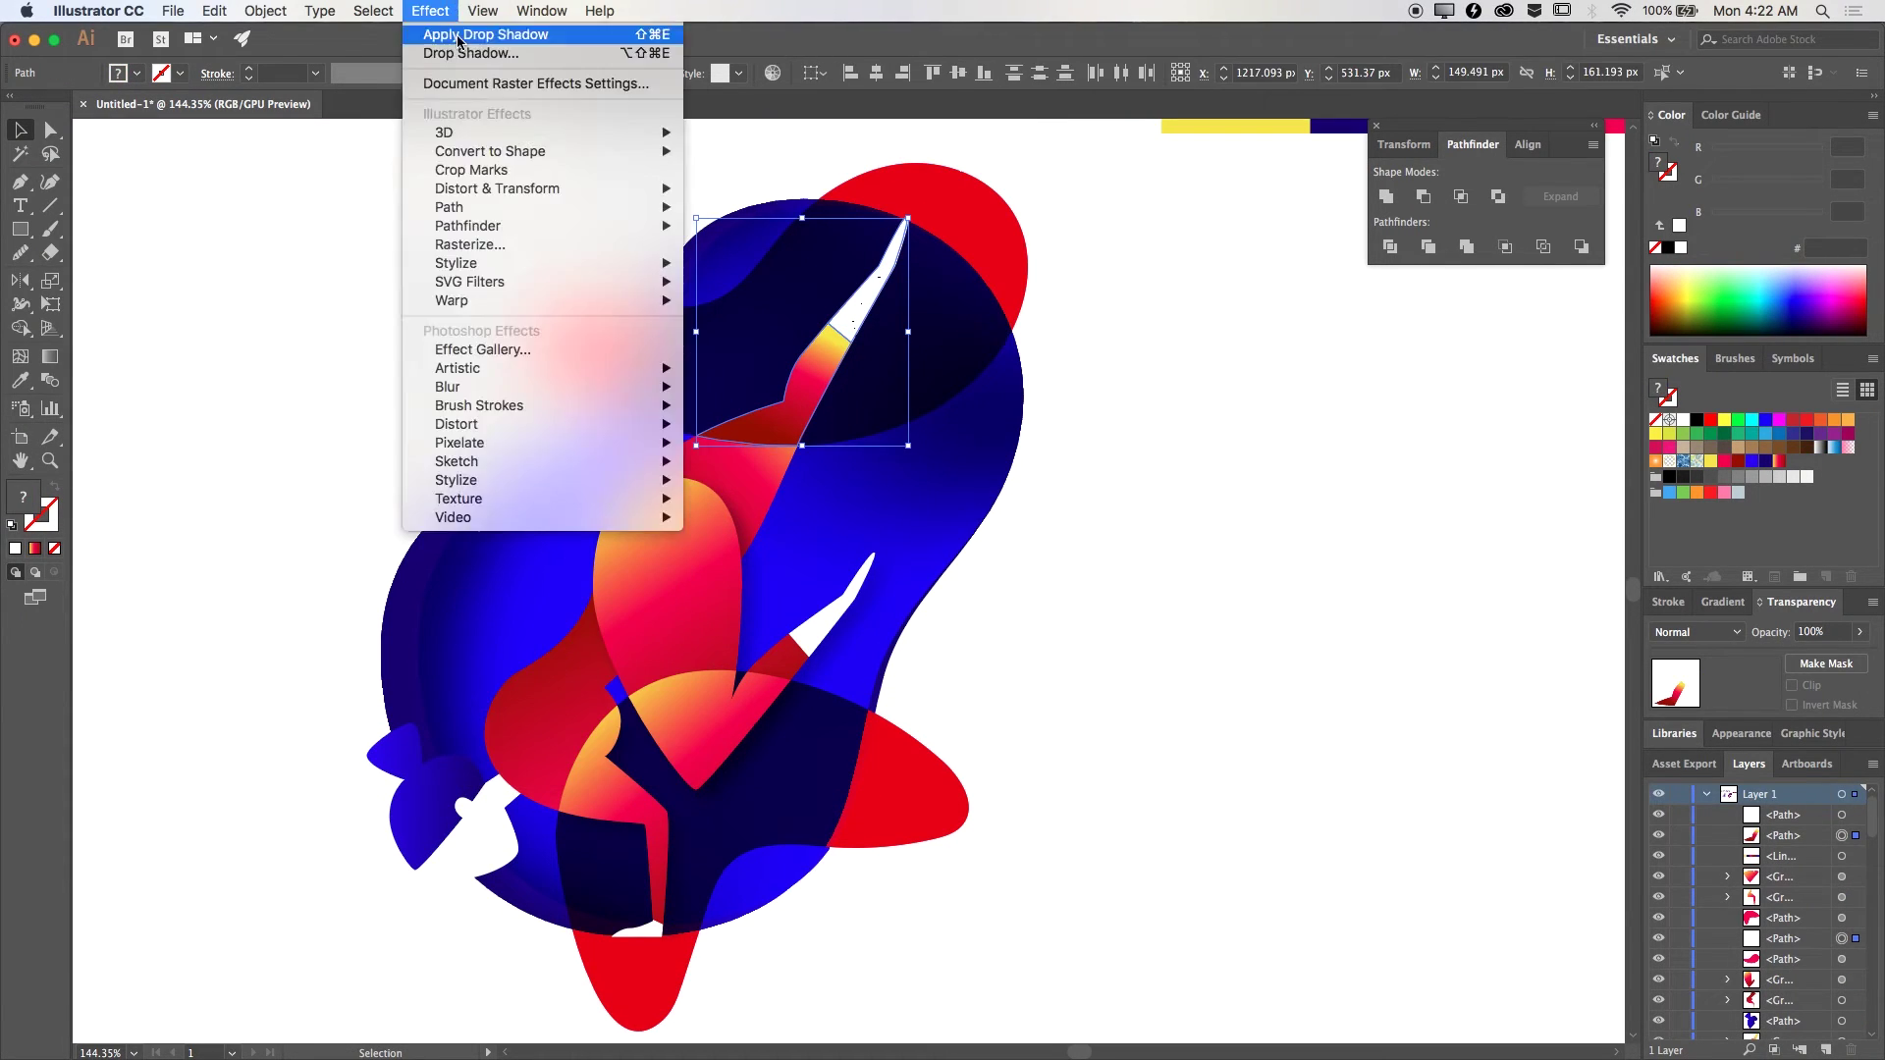
{"action": "left_click", "coordinate": [510, 33]}
{"action": "scroll", "coordinate": [1132, 618], "scroll_direction": "down", "scroll_amount": 3}
{"action": "scroll", "coordinate": [719, 631], "scroll_direction": "up", "scroll_amount": 3}
{"action": "left_click", "coordinate": [473, 634]}
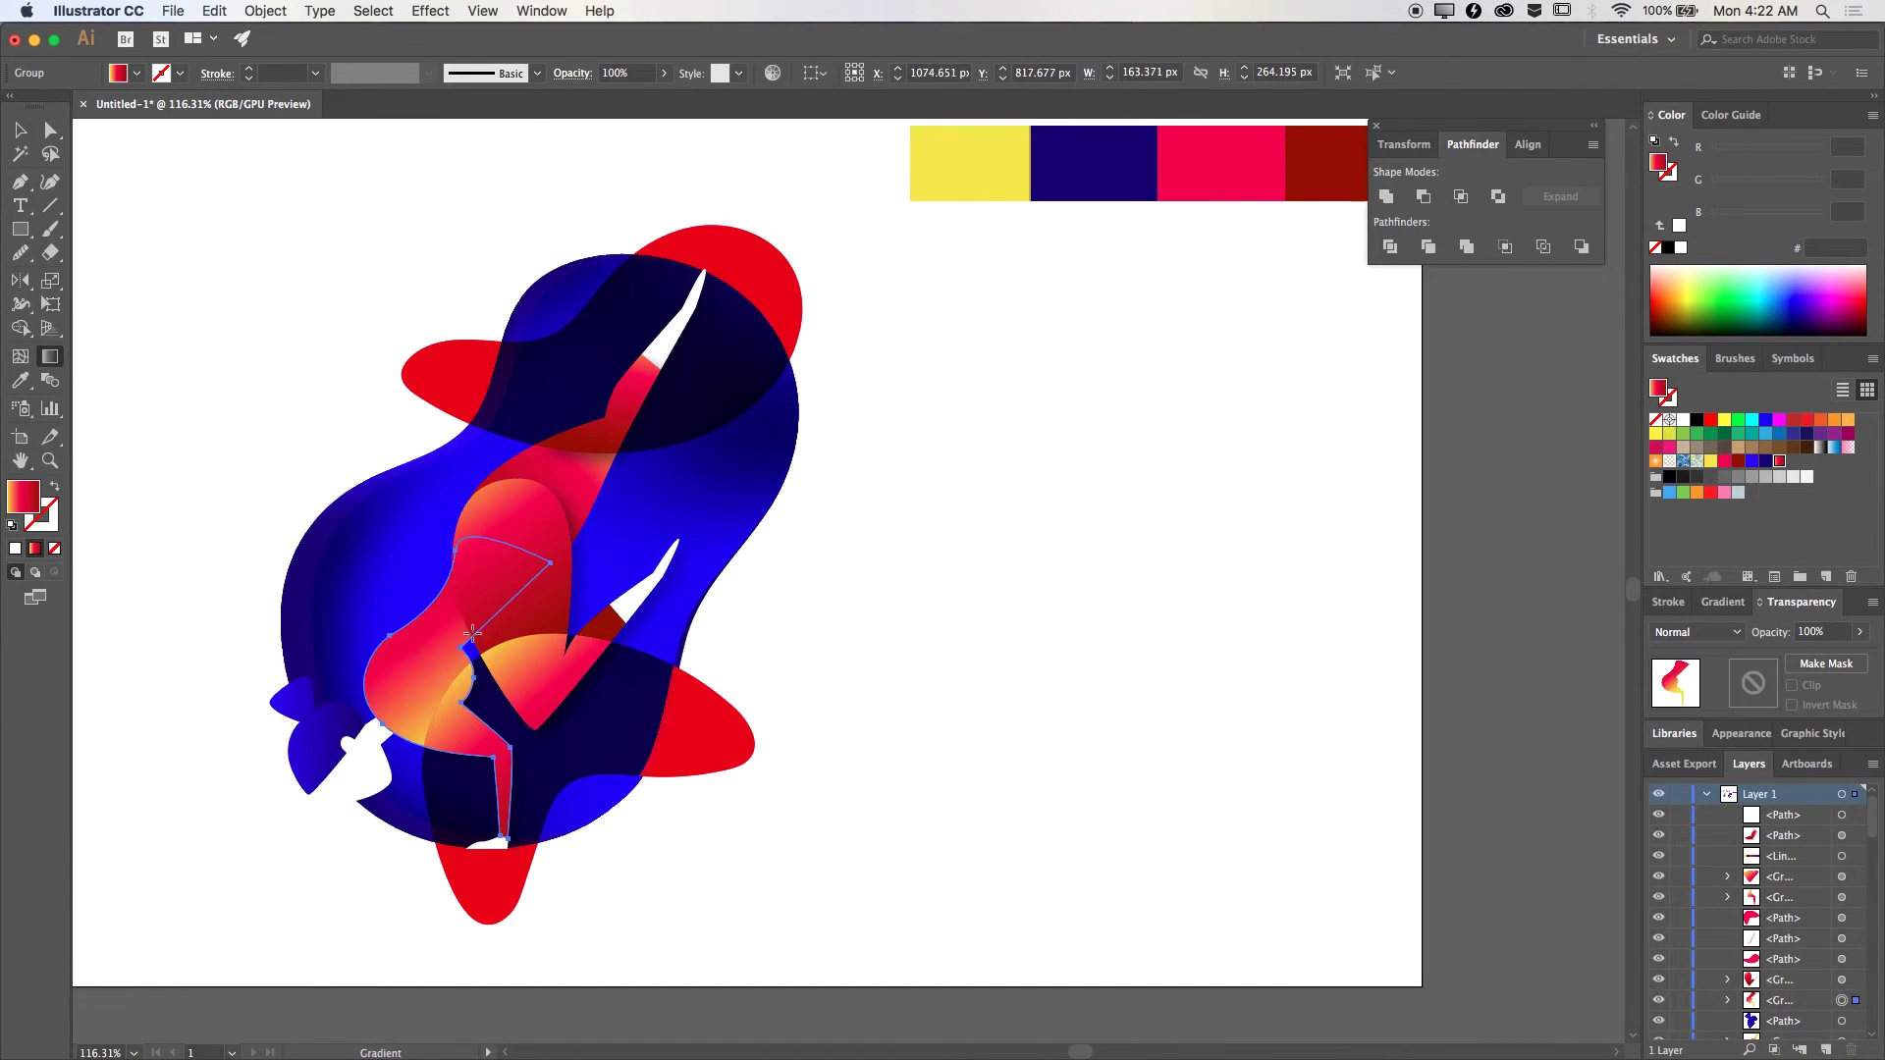
{"action": "scroll", "coordinate": [961, 645], "scroll_direction": "down", "scroll_amount": 3}
{"action": "scroll", "coordinate": [478, 597], "scroll_direction": "up", "scroll_amount": 2}
Step: Nudge a left mesh point of the blue body slightly left with Direct Selection
{"action": "key", "text": "a"}
{"action": "left_click", "coordinate": [478, 597]}
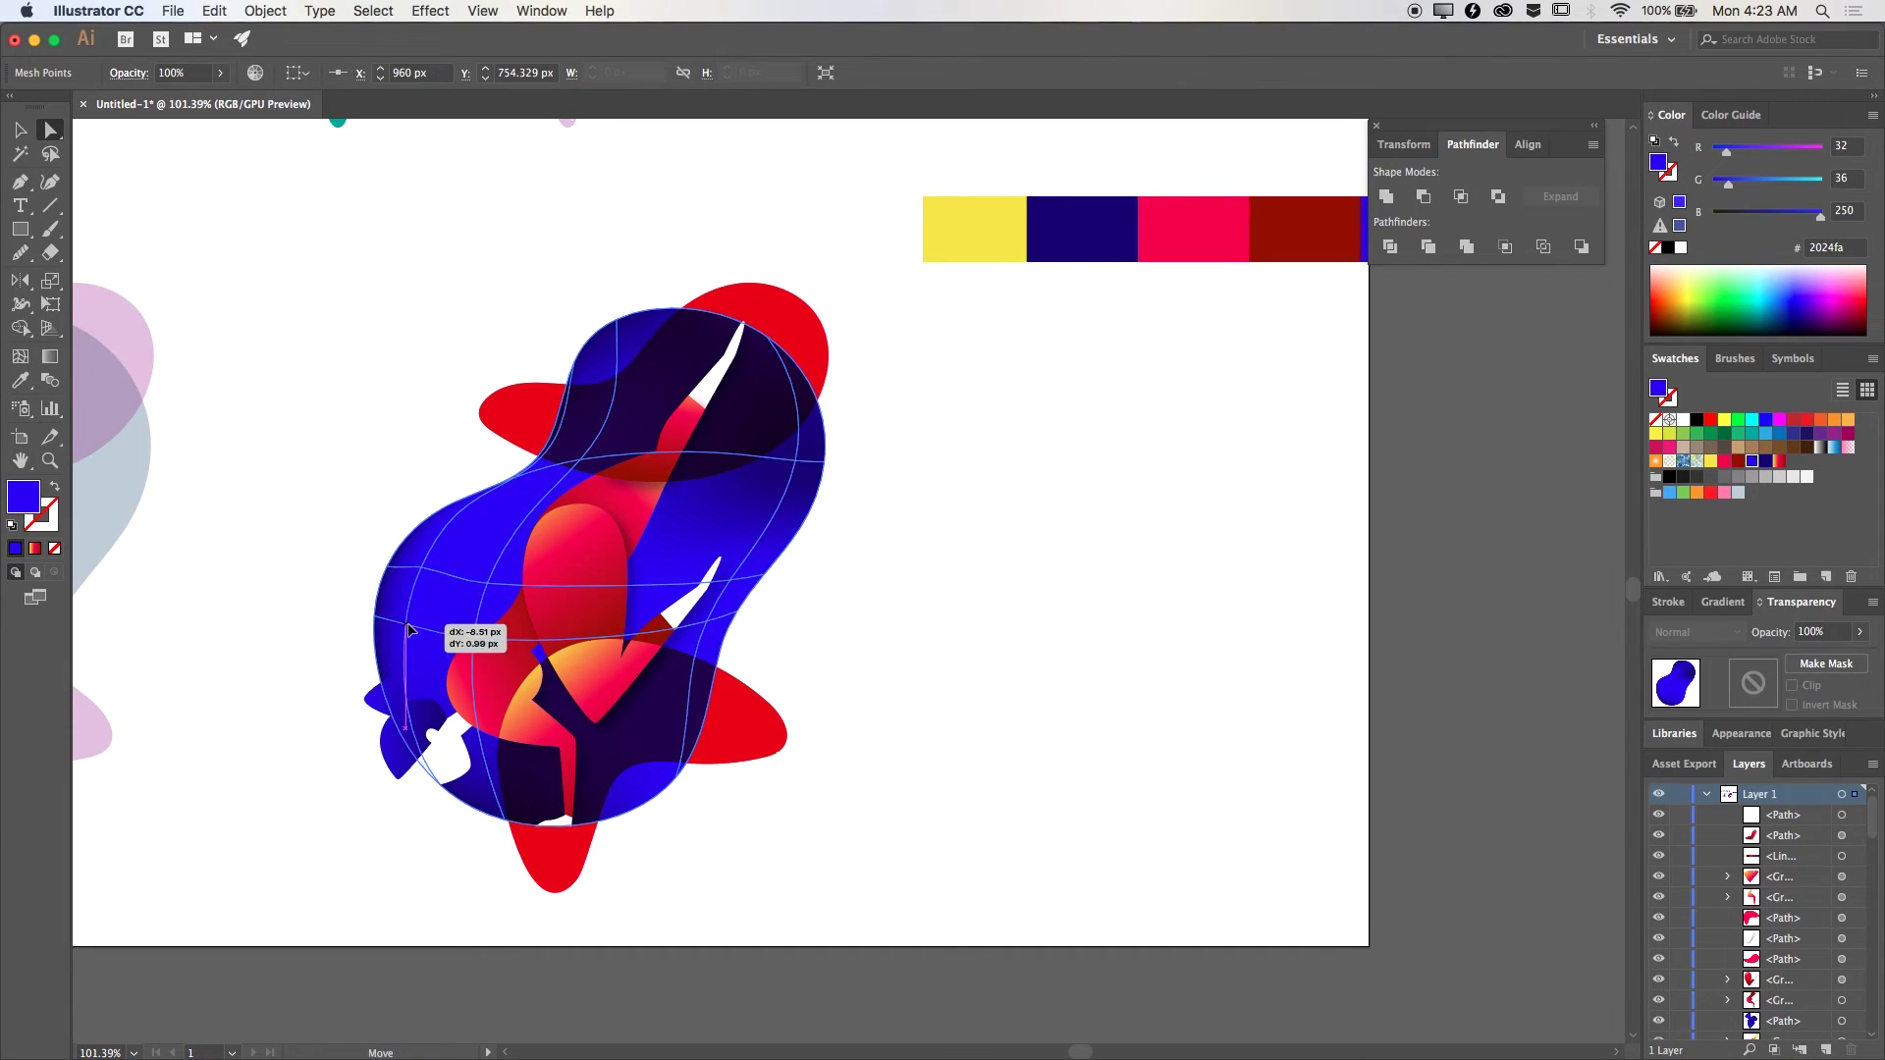
{"action": "left_click_drag", "start_coordinate": [409, 629], "coordinate": [407, 630]}
{"action": "scroll", "coordinate": [1070, 645], "scroll_direction": "down", "scroll_amount": 2}
{"action": "key", "text": "v"}
{"action": "left_click", "coordinate": [1031, 661]}
{"action": "scroll", "coordinate": [979, 704], "scroll_direction": "down", "scroll_amount": 3}
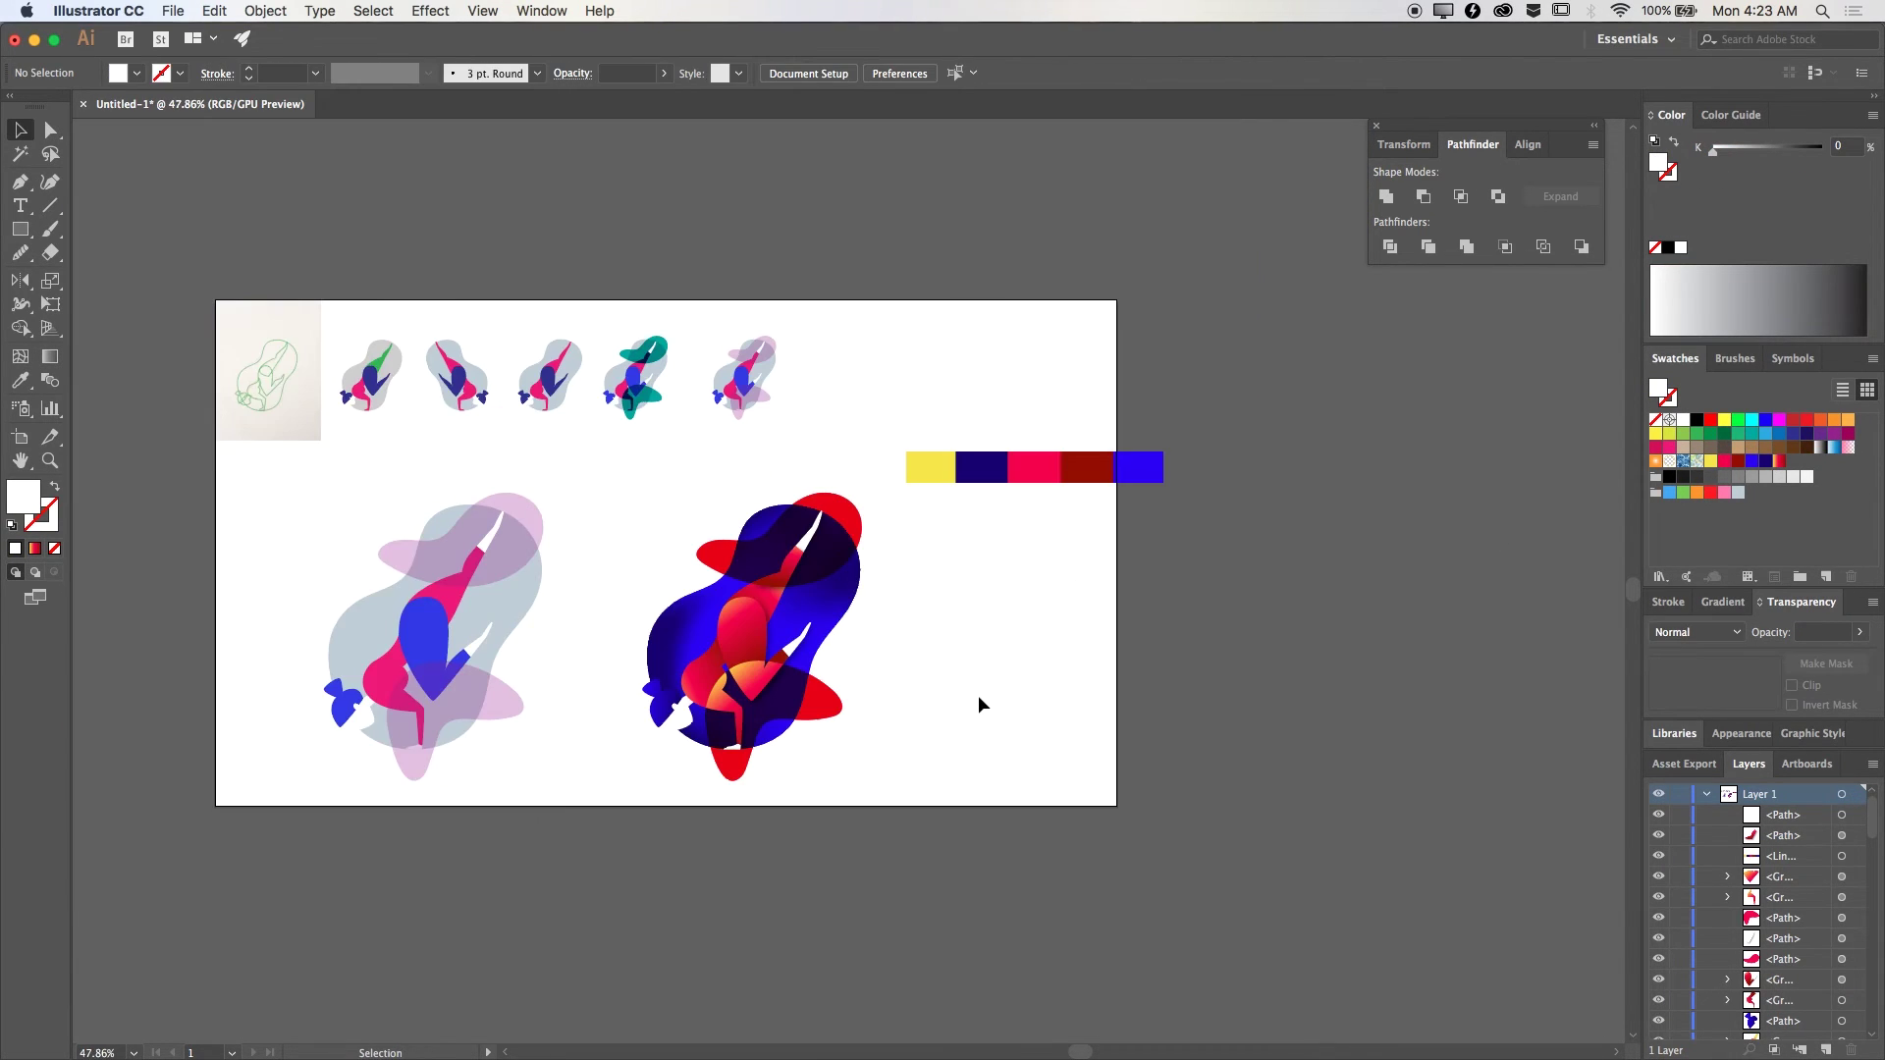
Step: Set the lower gradient blob to Overlay blending
{"action": "scroll", "coordinate": [979, 704], "scroll_direction": "up", "scroll_amount": 3}
{"action": "left_click", "coordinate": [608, 550]}
{"action": "left_click", "coordinate": [756, 778]}
{"action": "left_click", "coordinate": [740, 731], "text": "shift"}
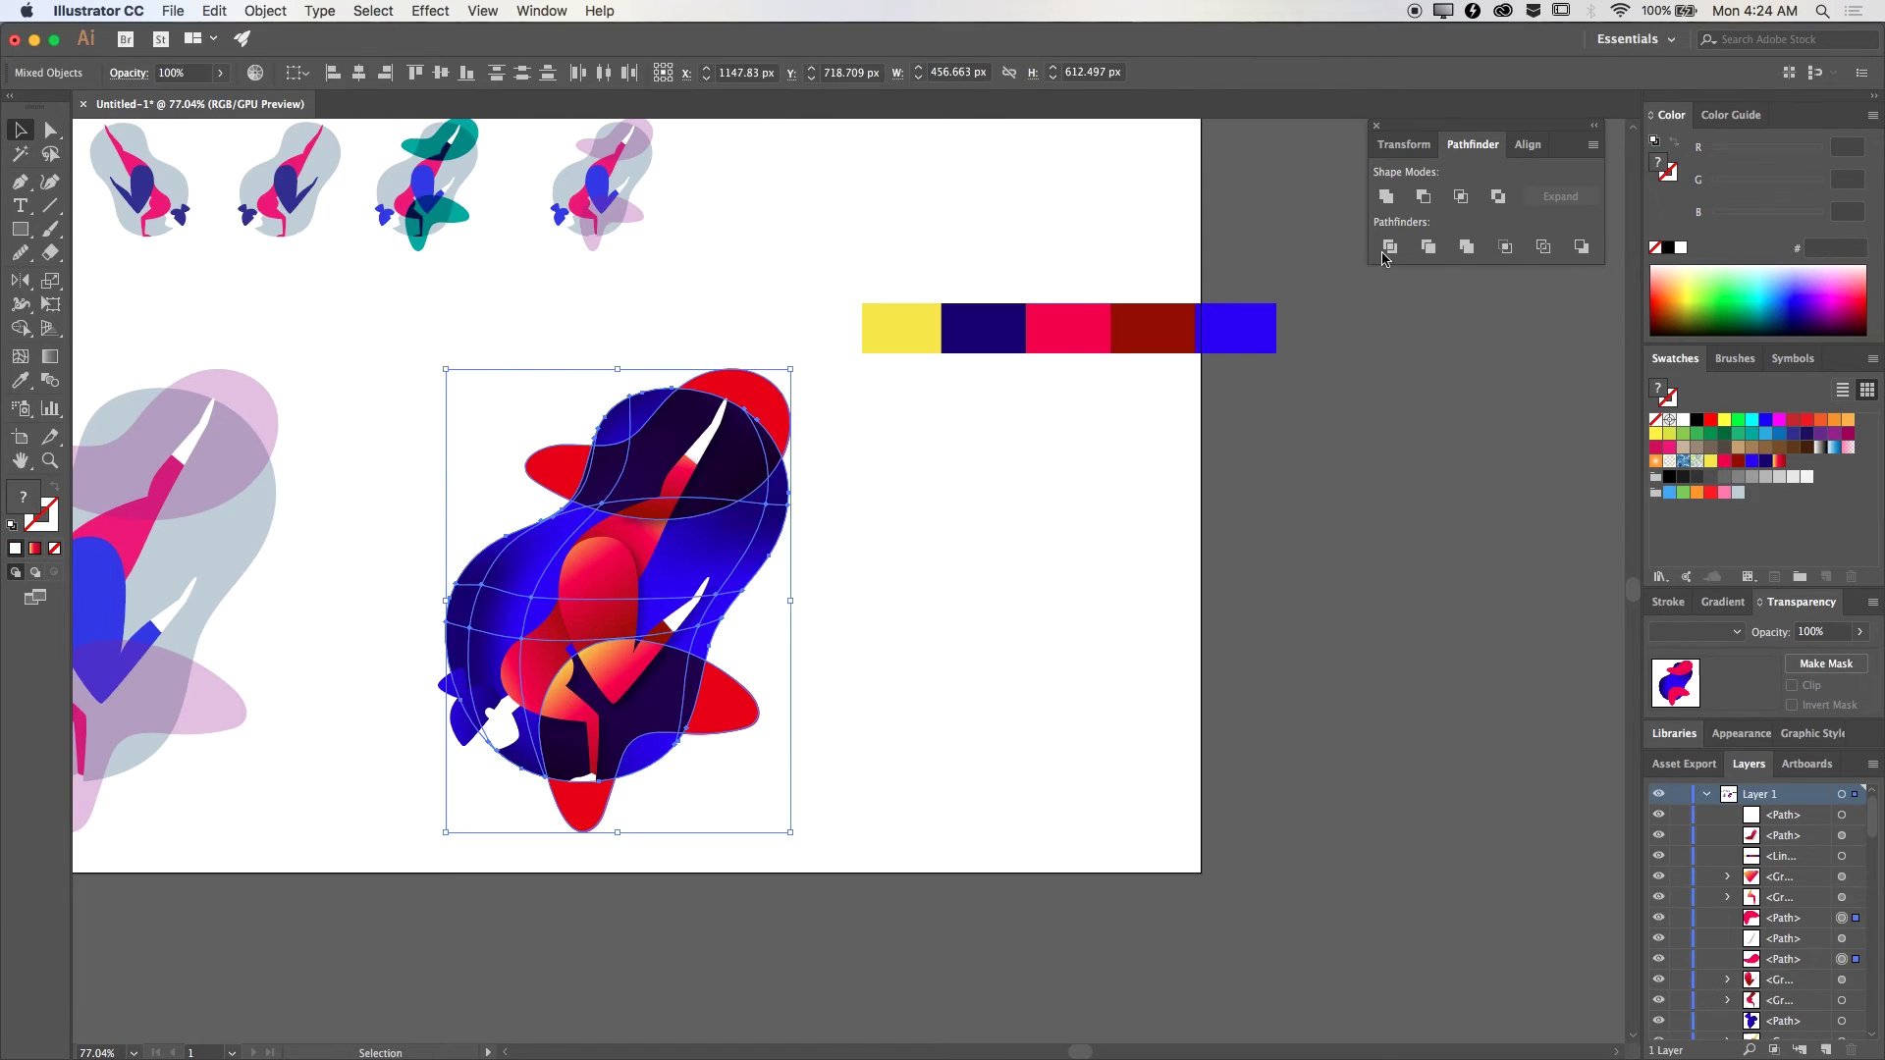
{"action": "left_click", "coordinate": [732, 712]}
{"action": "scroll", "coordinate": [904, 736], "scroll_direction": "up", "scroll_amount": 1}
{"action": "left_click", "coordinate": [1697, 631]}
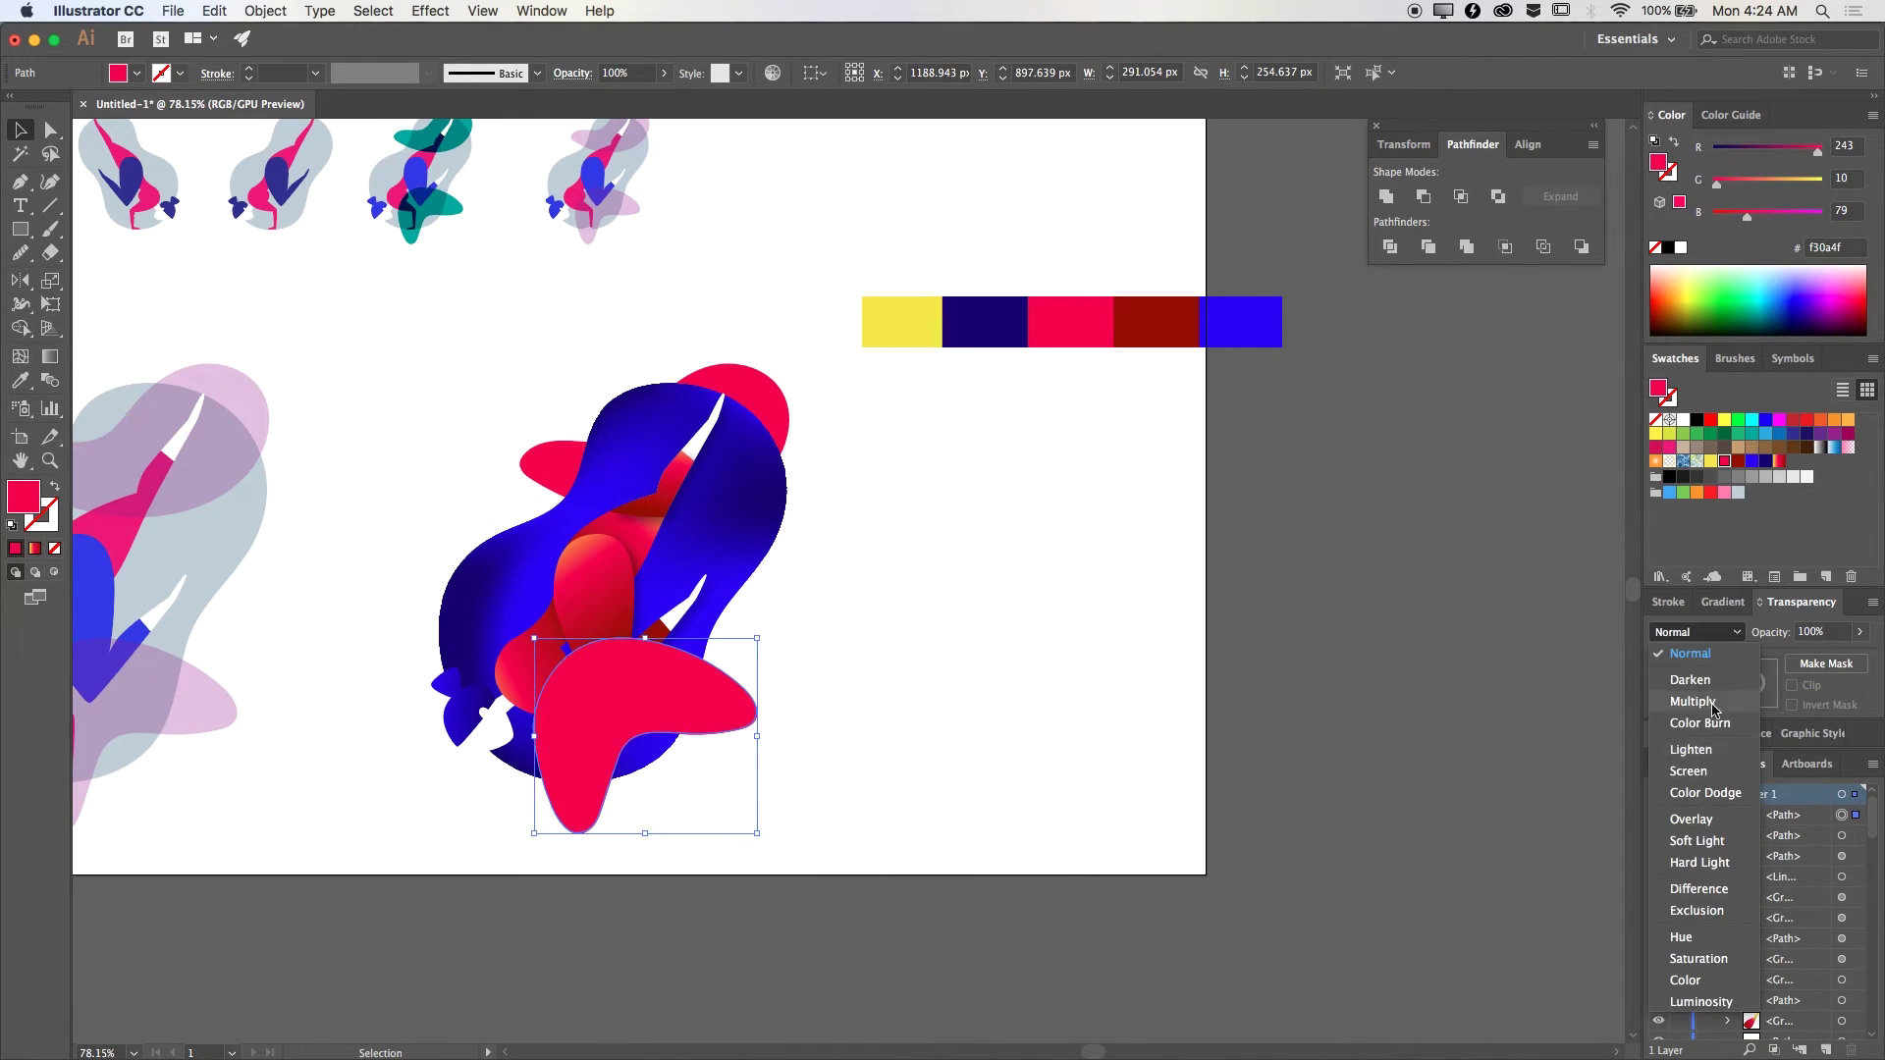
{"action": "left_click", "coordinate": [1702, 819]}
{"action": "left_click", "coordinate": [1010, 664]}
{"action": "scroll", "coordinate": [1080, 628], "scroll_direction": "left", "scroll_amount": 2}
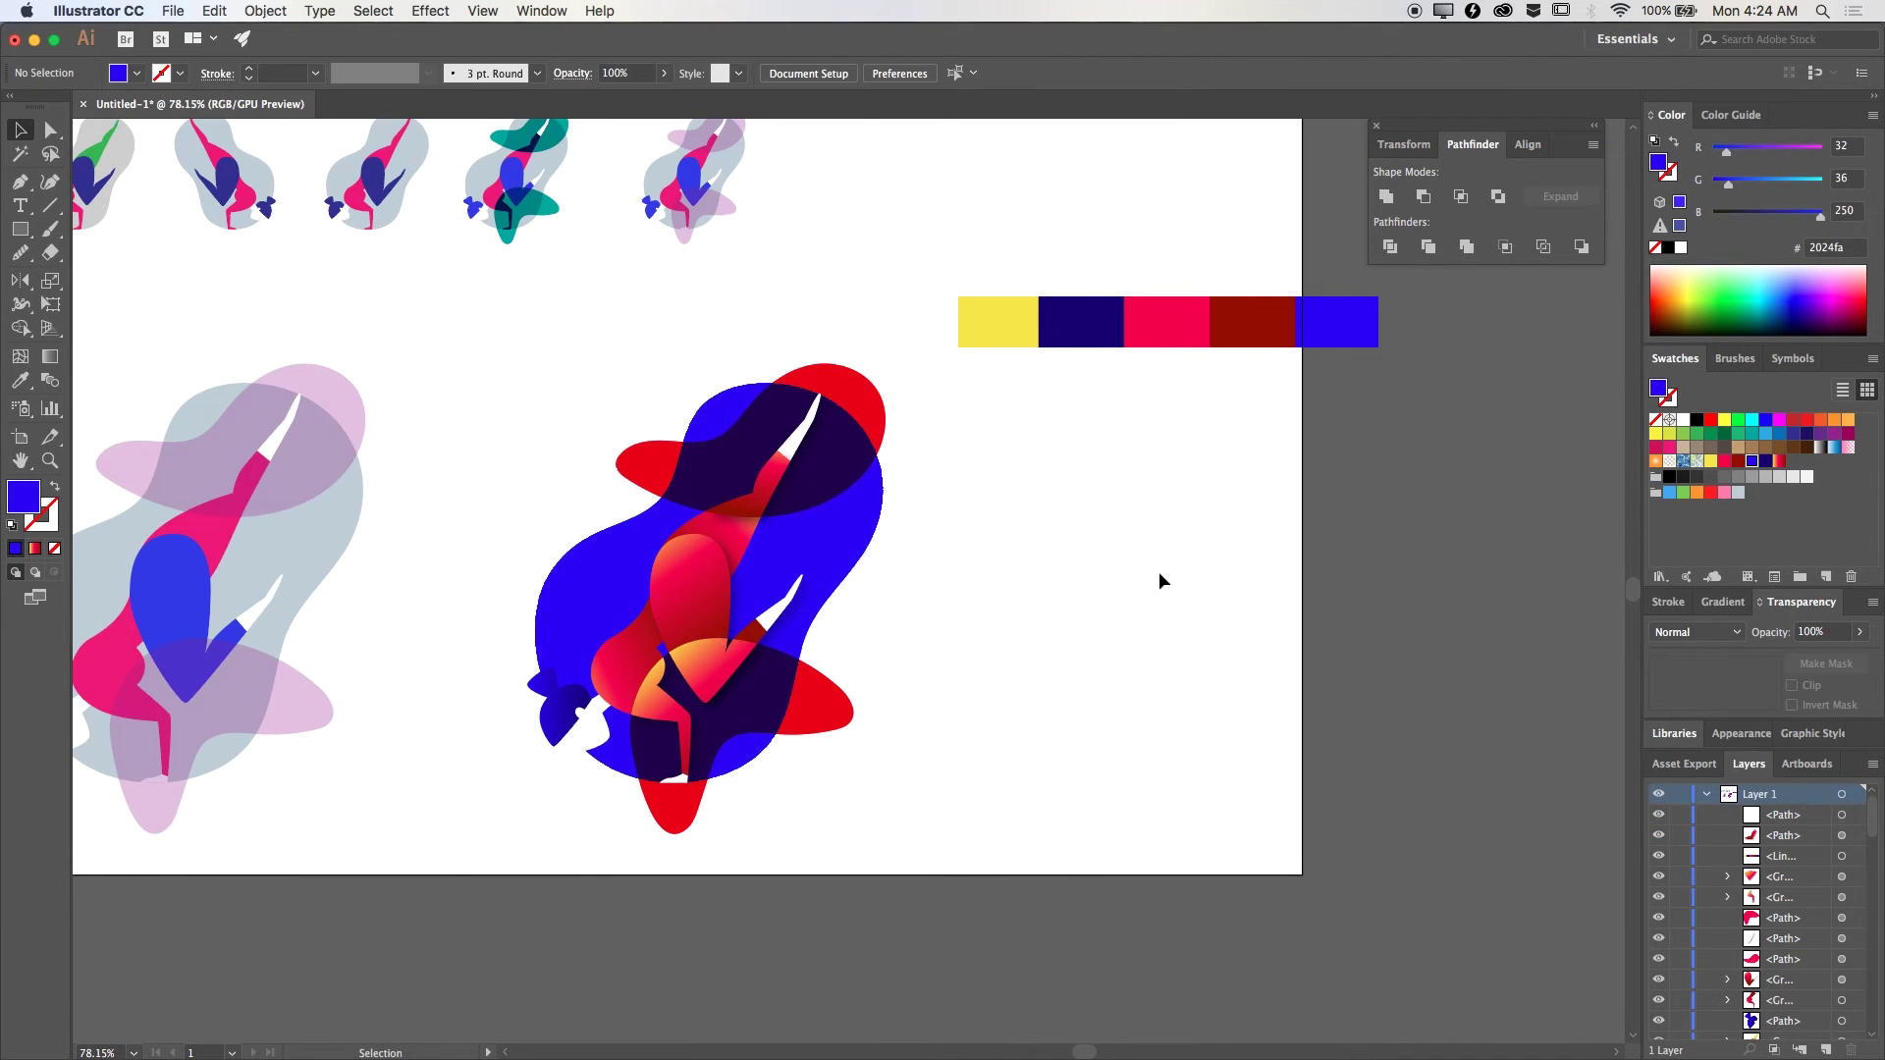
Step: Fill the blue mesh body with the left figure's grey-blue using the Eyedropper
{"action": "left_click", "coordinate": [540, 559]}
{"action": "key", "text": "i"}
{"action": "left_click", "coordinate": [286, 547]}
{"action": "key", "text": "v"}
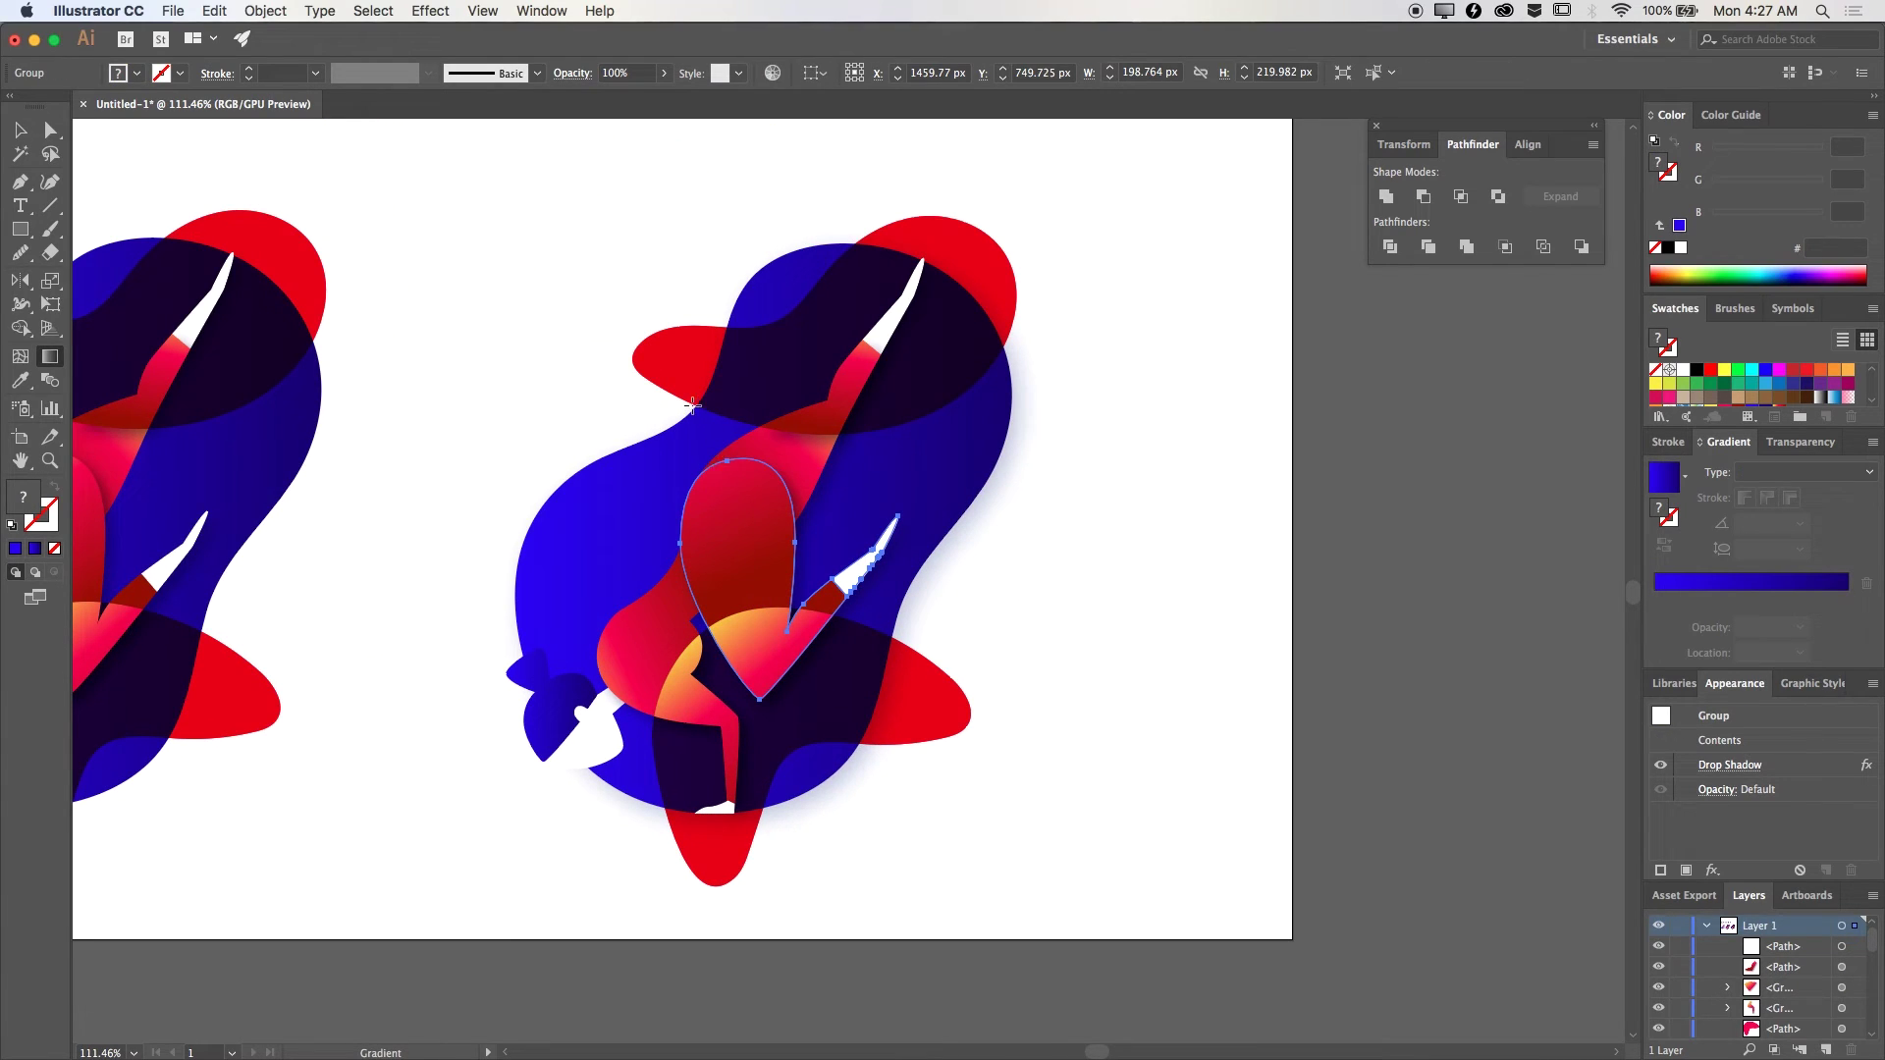
Step: Re-angle the red gradient on the sliver beside the raised arm with a diagonal drag
{"action": "key", "text": "v"}
{"action": "left_click", "coordinate": [803, 473]}
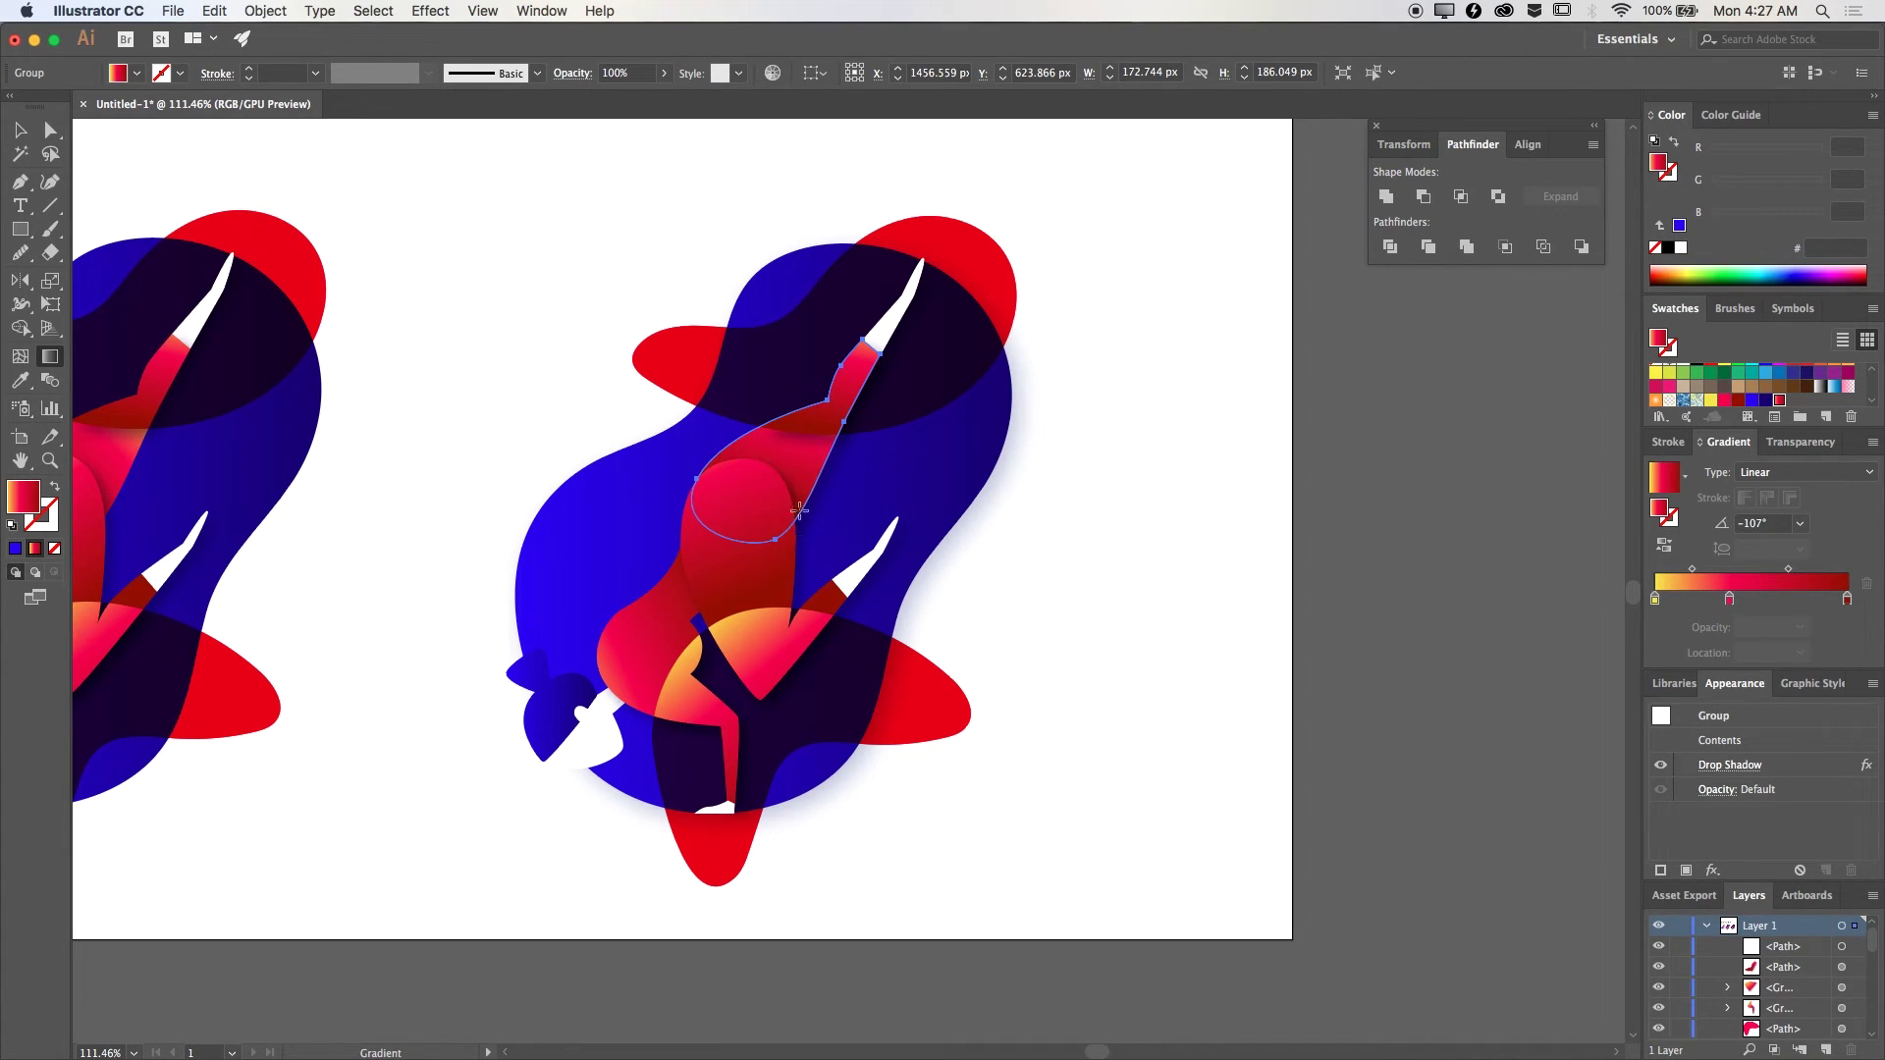
{"action": "left_click", "coordinate": [1081, 526]}
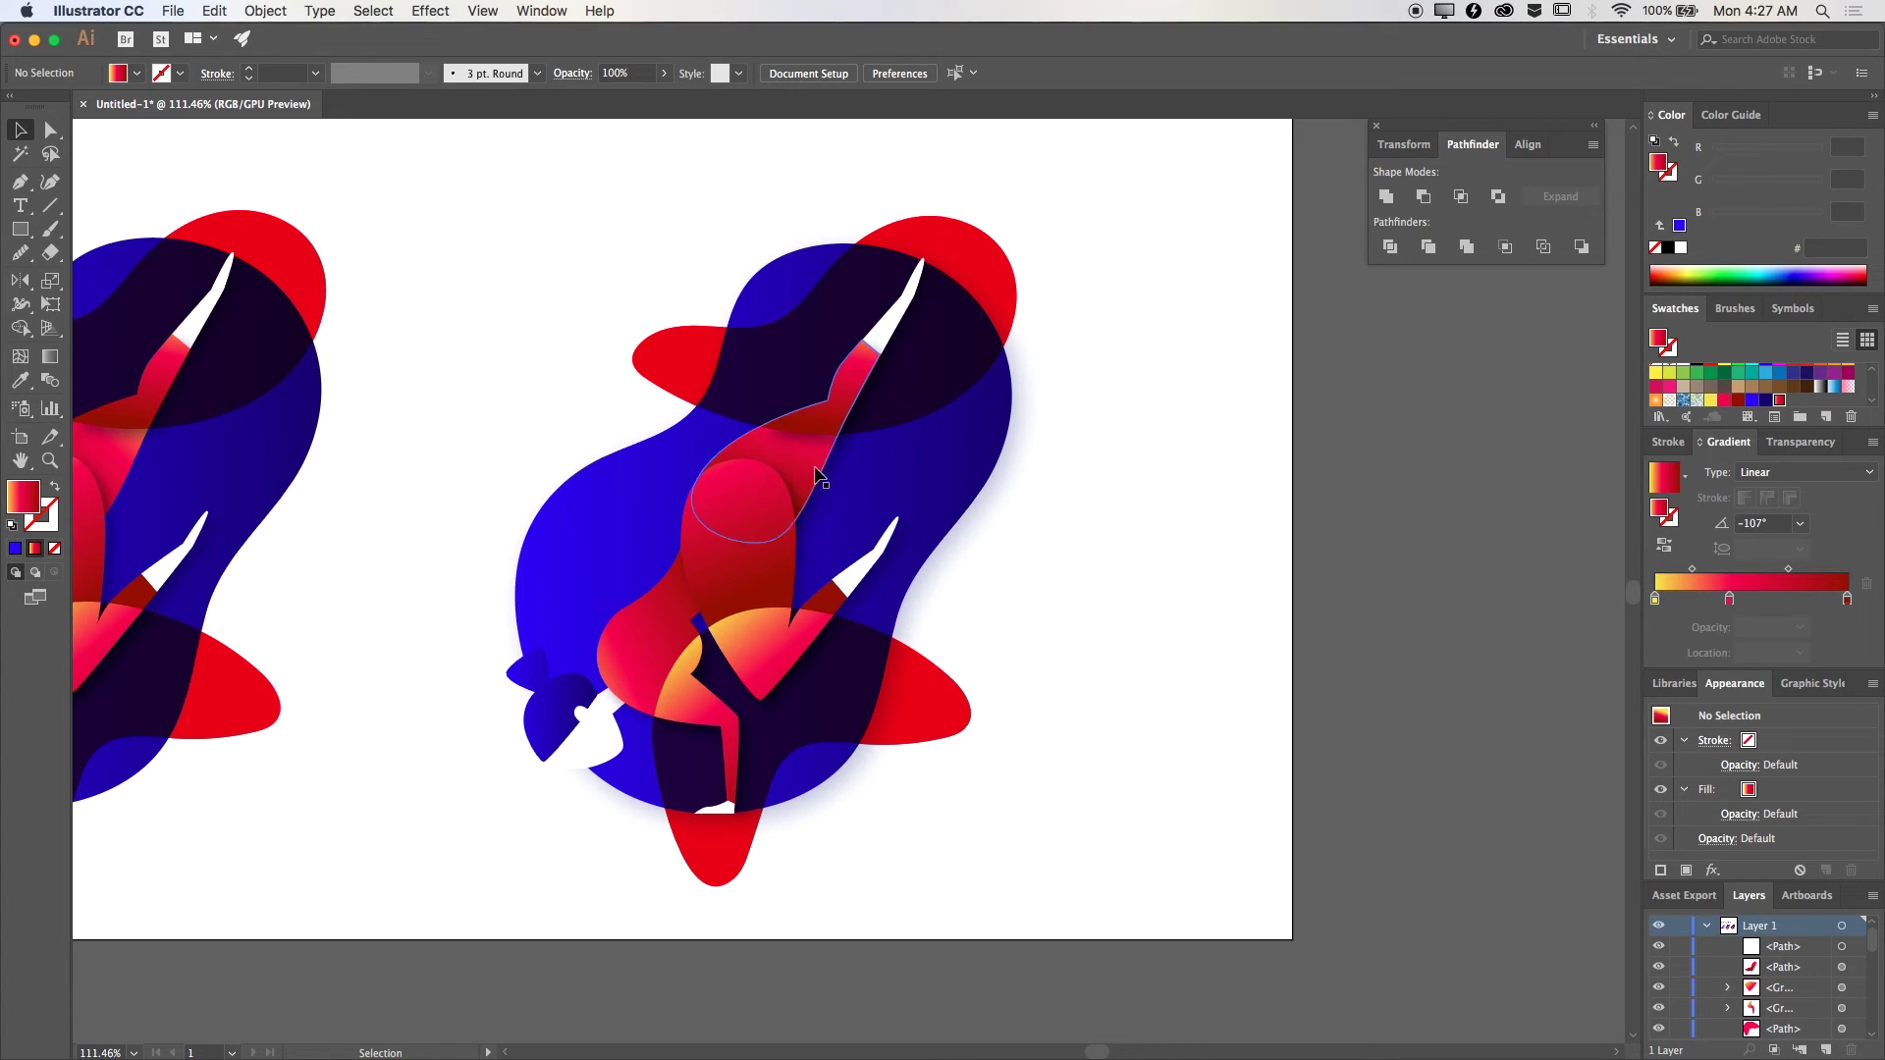
{"action": "left_click_drag", "start_coordinate": [806, 420], "coordinate": [852, 327]}
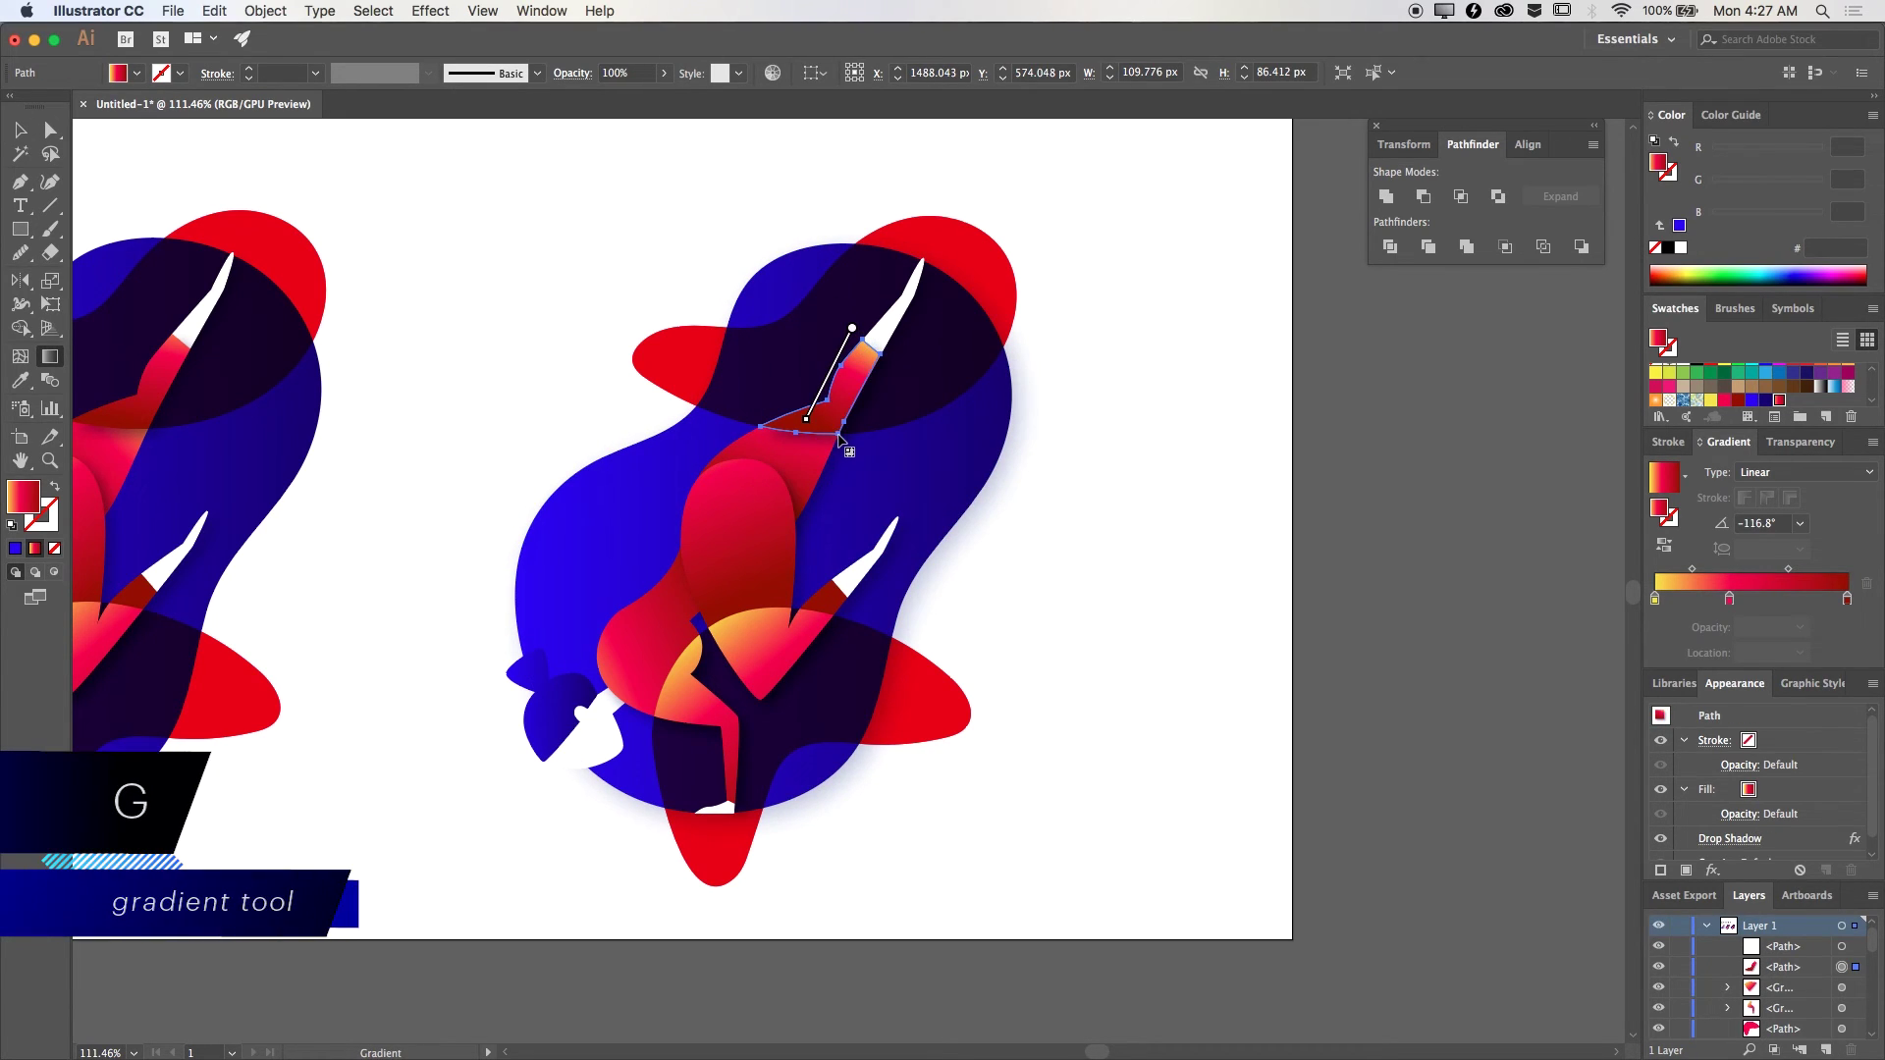